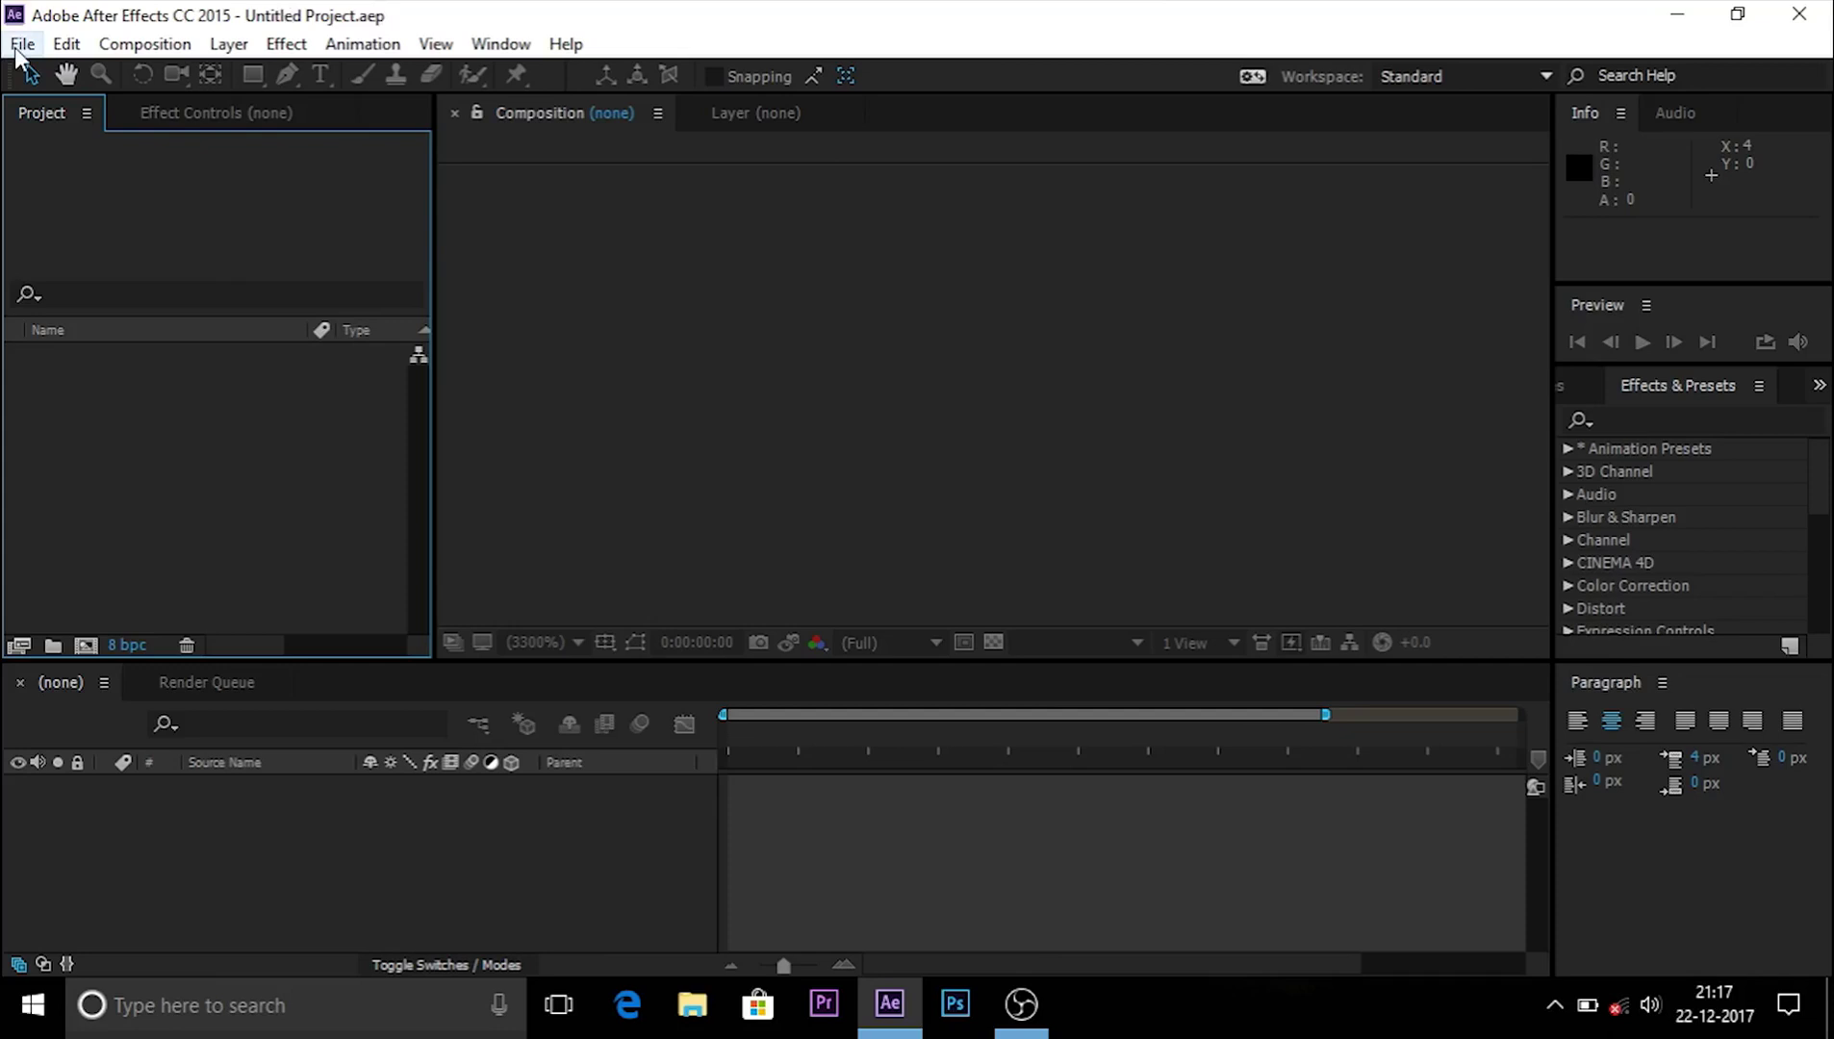
# Step: Create Comp 1 at 1920×1080, 60 fps, 10 seconds long with a black background
pyautogui.hotkey('ctrl', 'n')
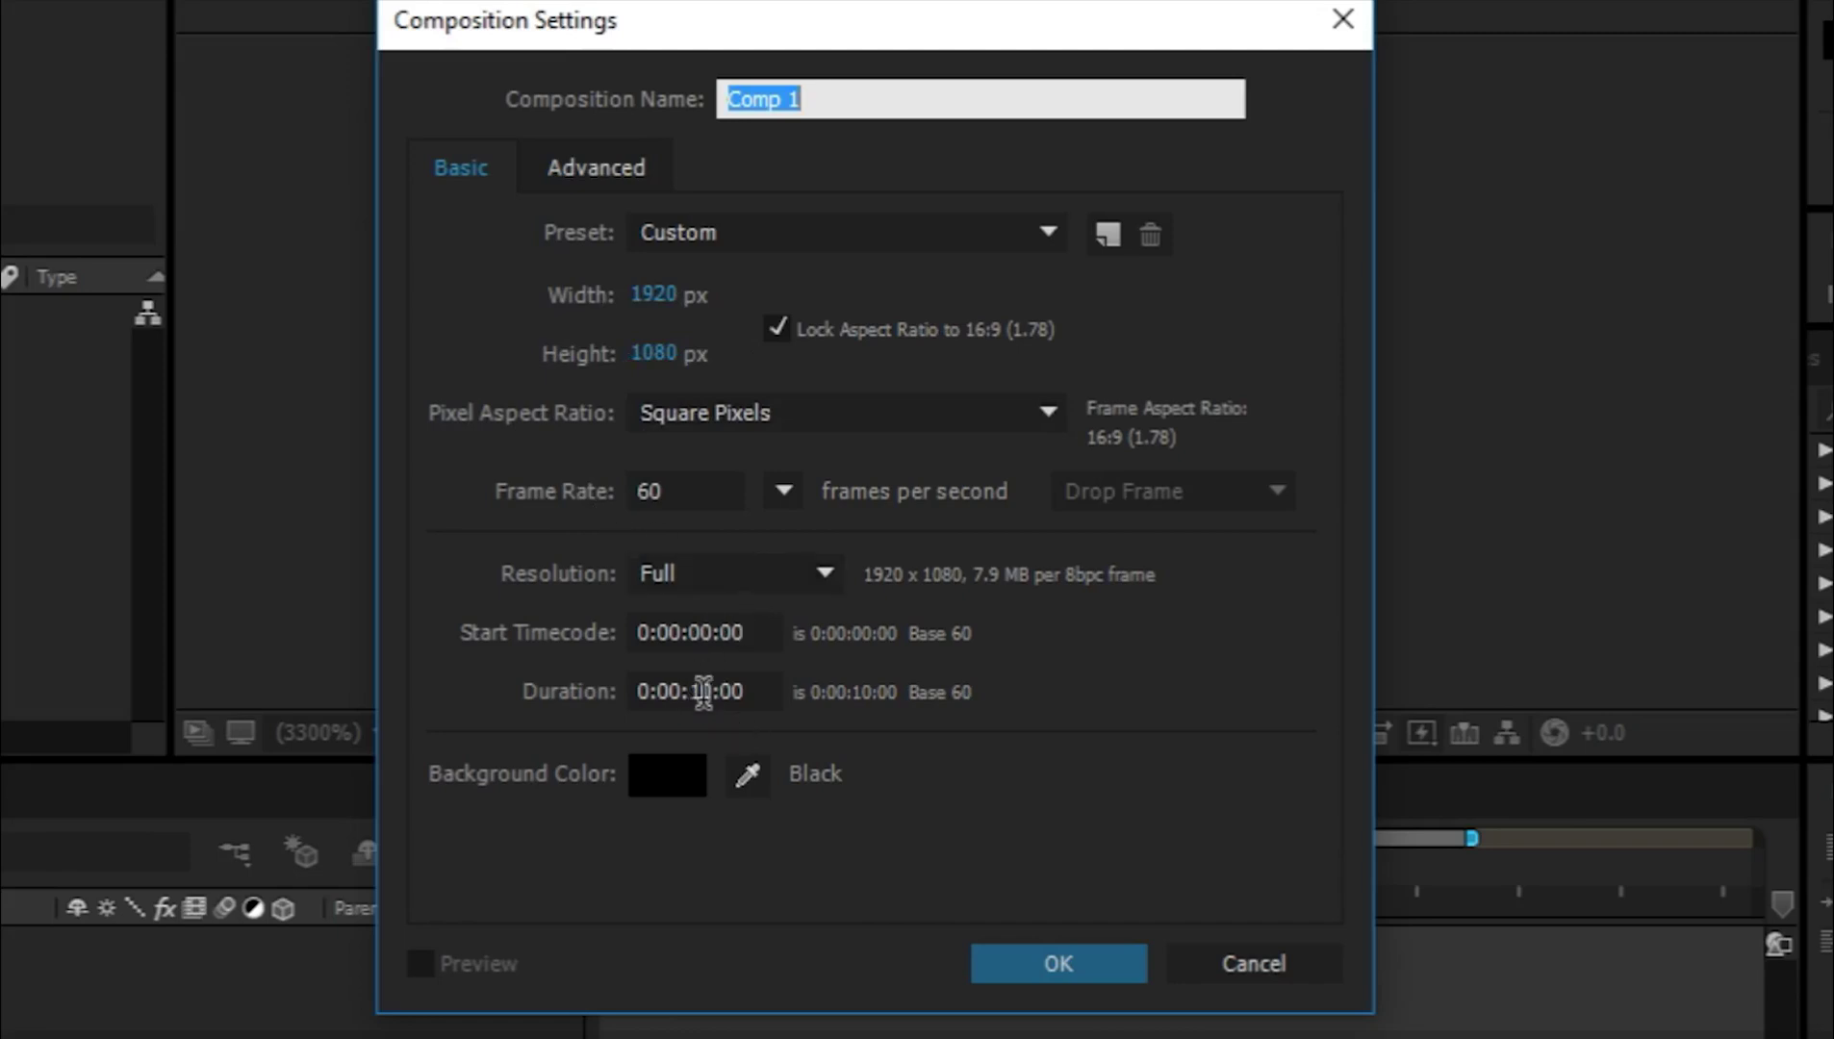
pyautogui.click(1029, 964)
pyautogui.doubleClick(198, 483)
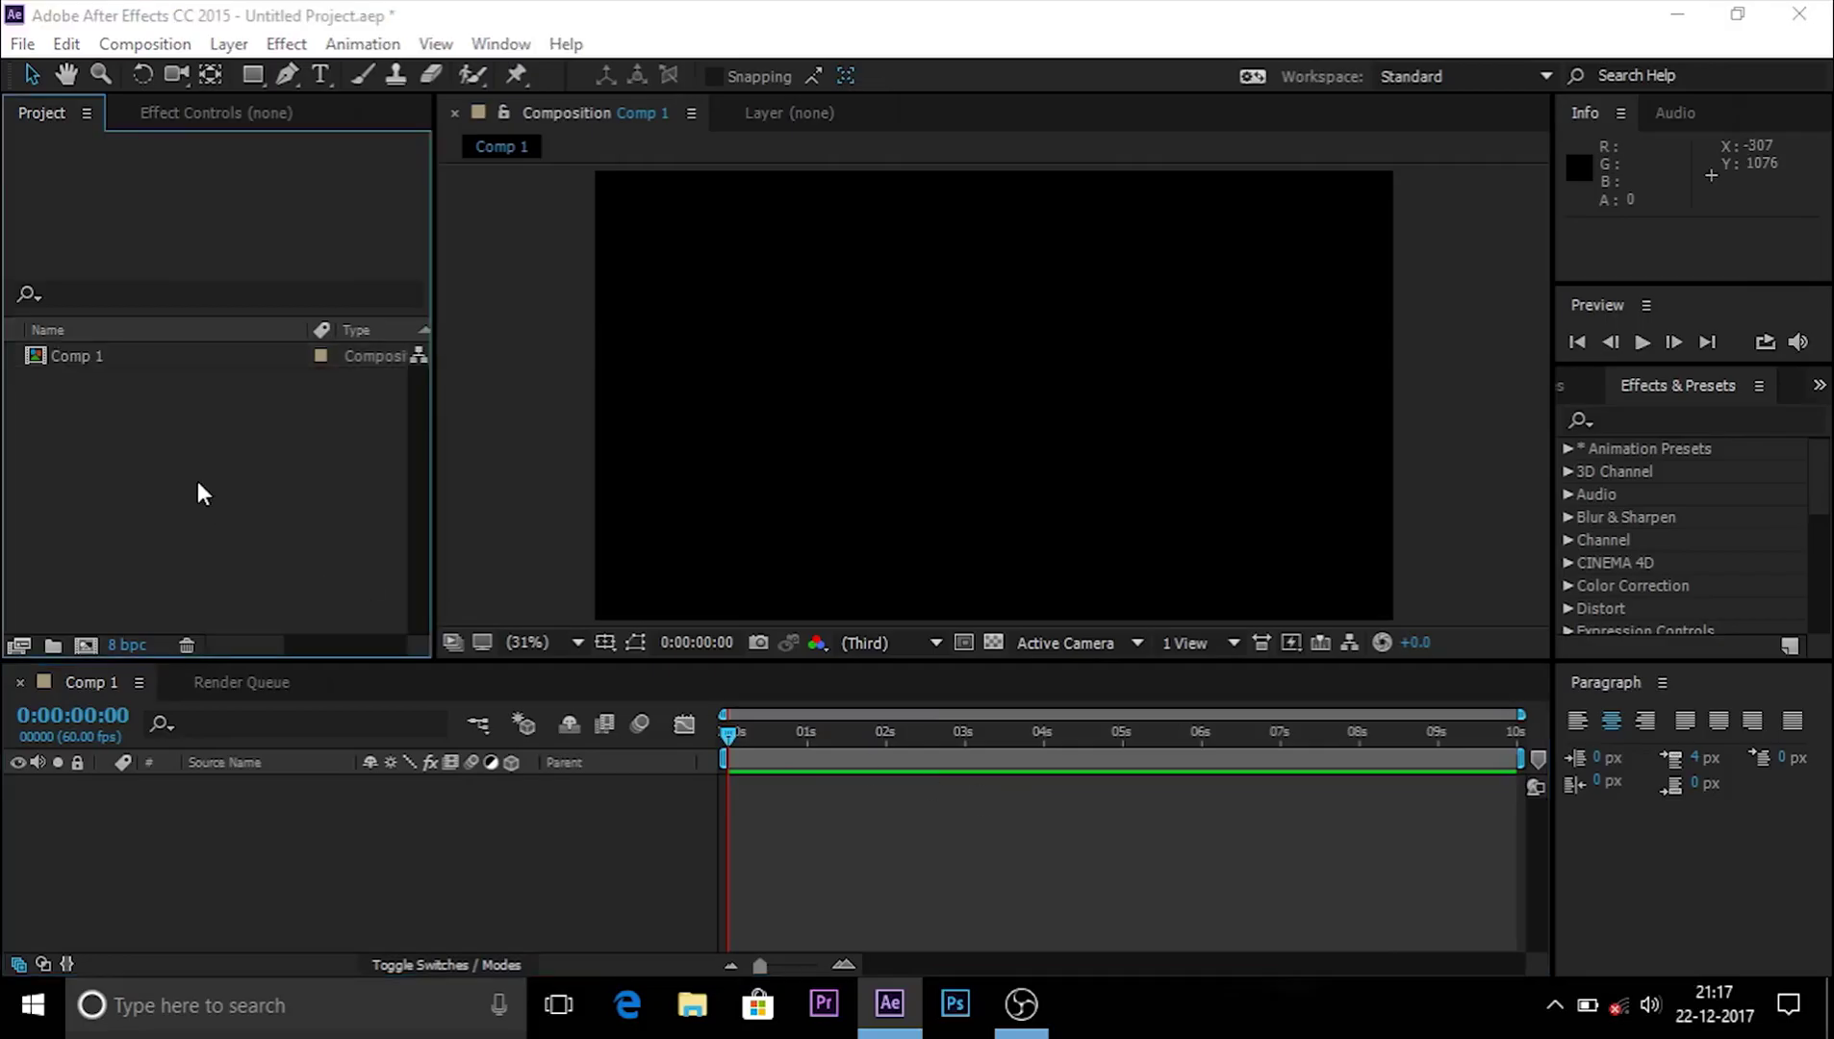
# Step: Import the blurred bokeh JPEG, place it in Comp 1 and scale it to fill the frame
pyautogui.scroll(-4, 452, 481)
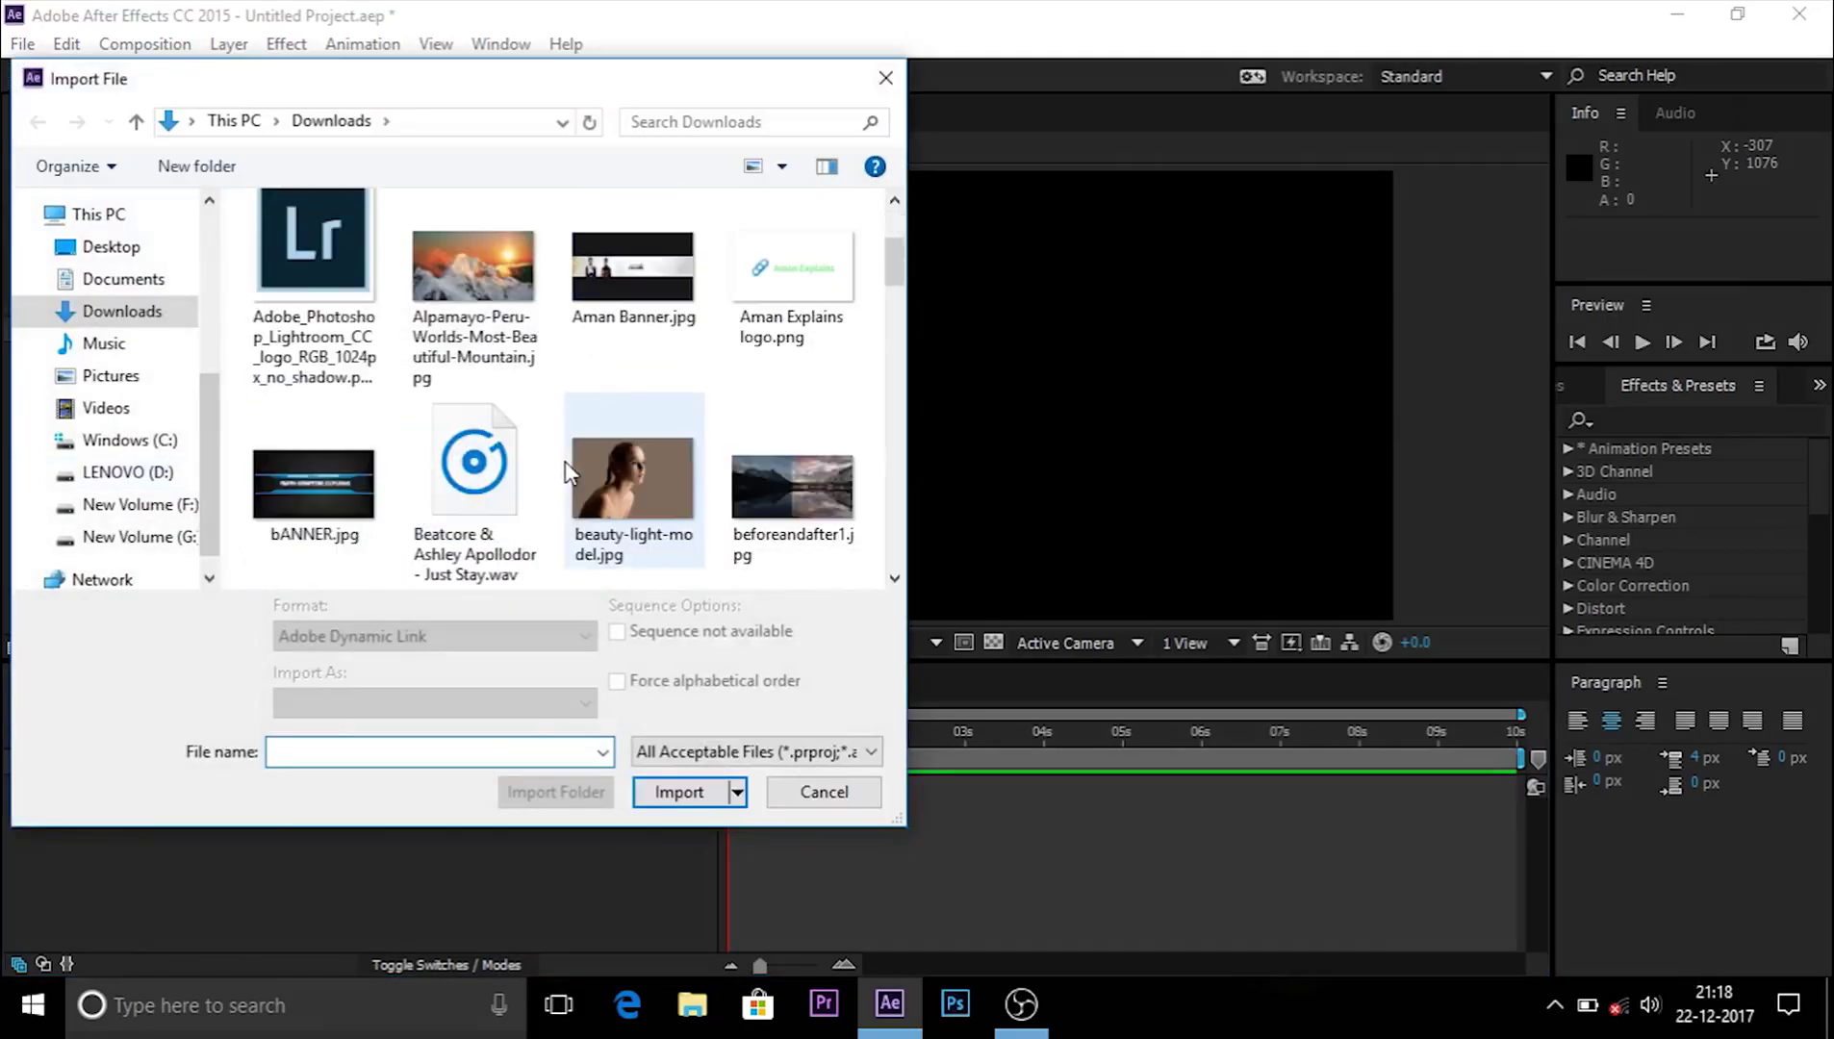
pyautogui.click(483, 471)
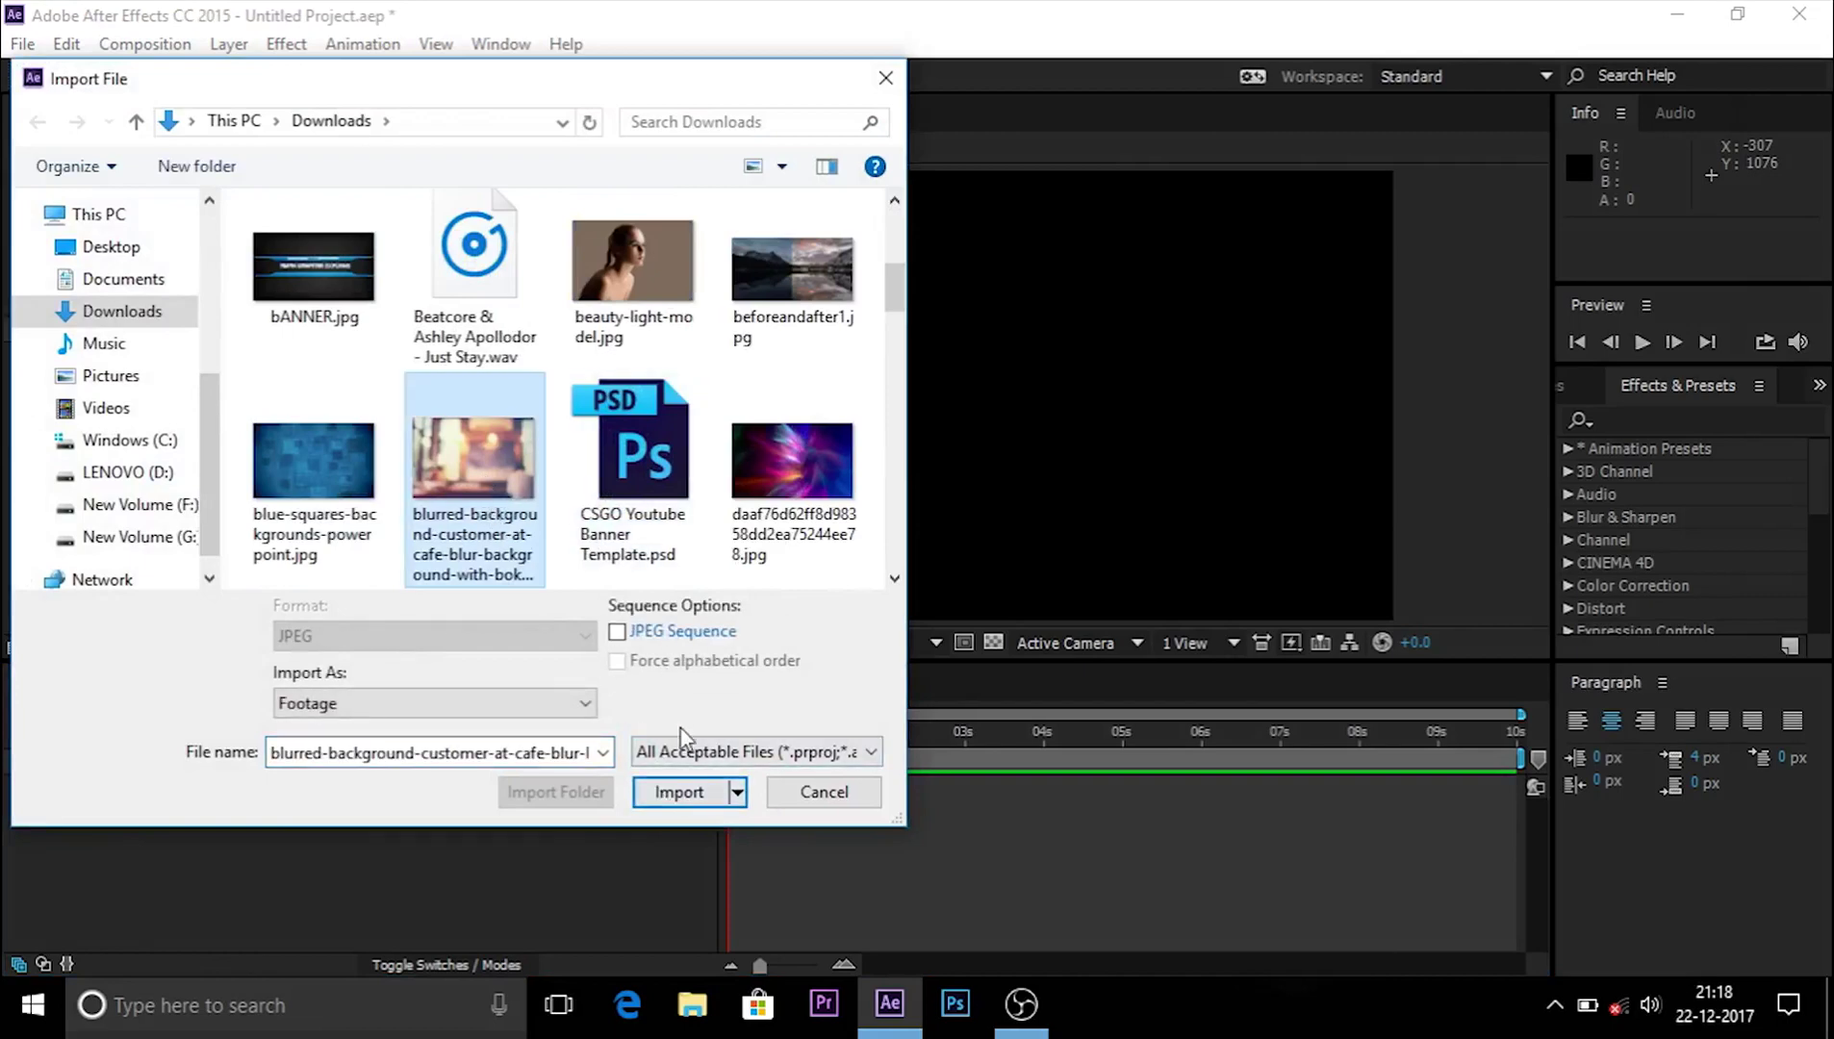
pyautogui.click(679, 792)
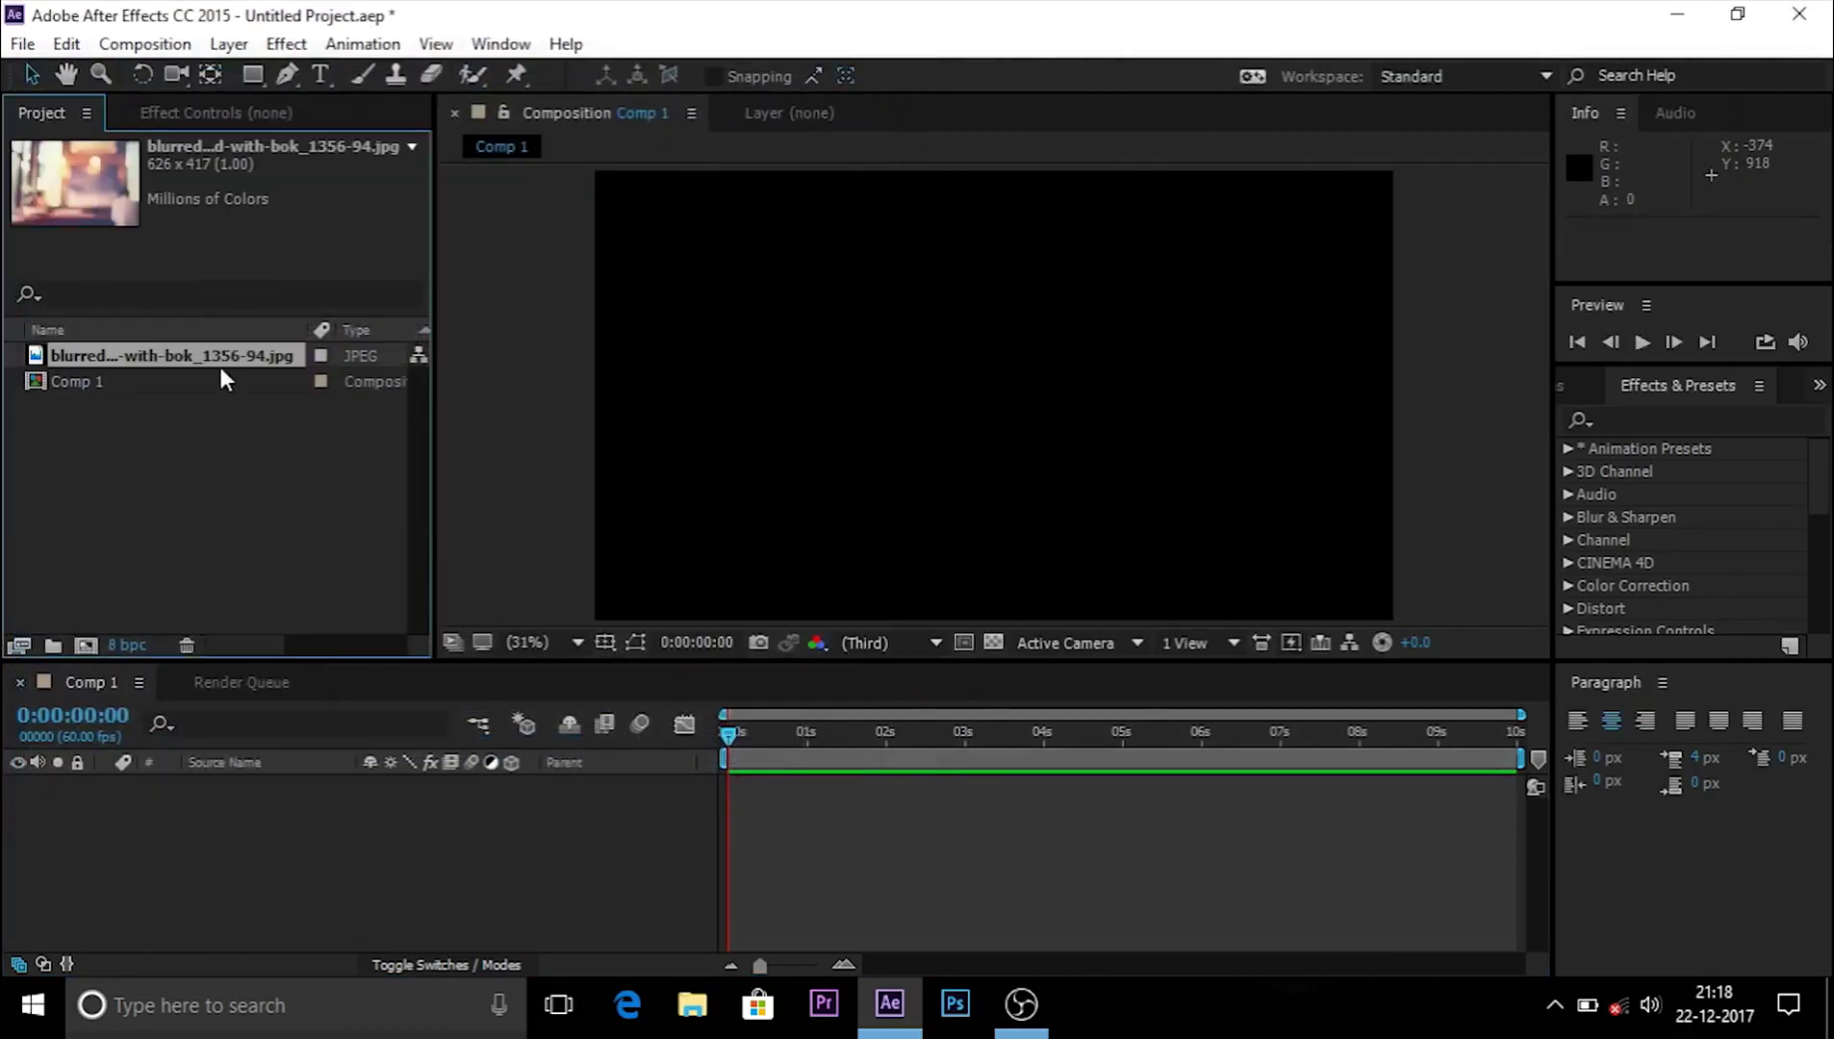
pyautogui.moveTo(225, 352); pyautogui.dragTo(294, 803)
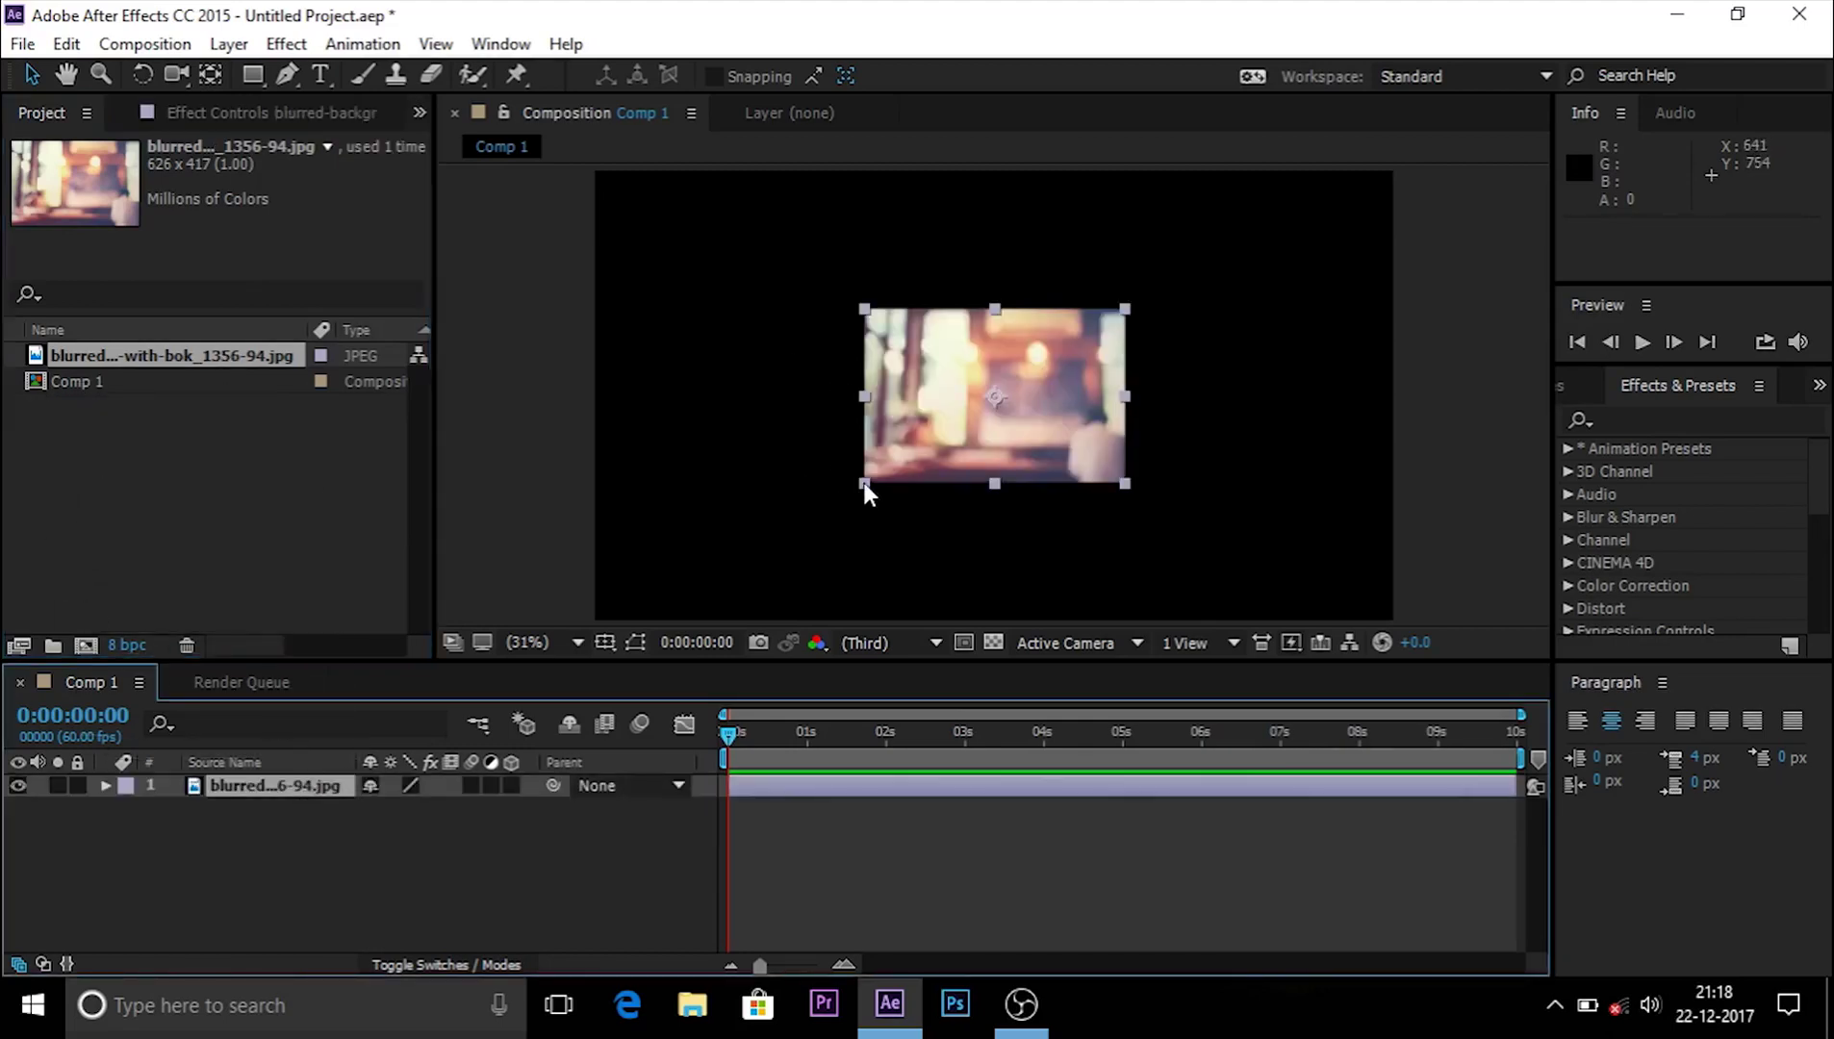
pyautogui.moveTo(865, 481); pyautogui.dragTo(549, 630)
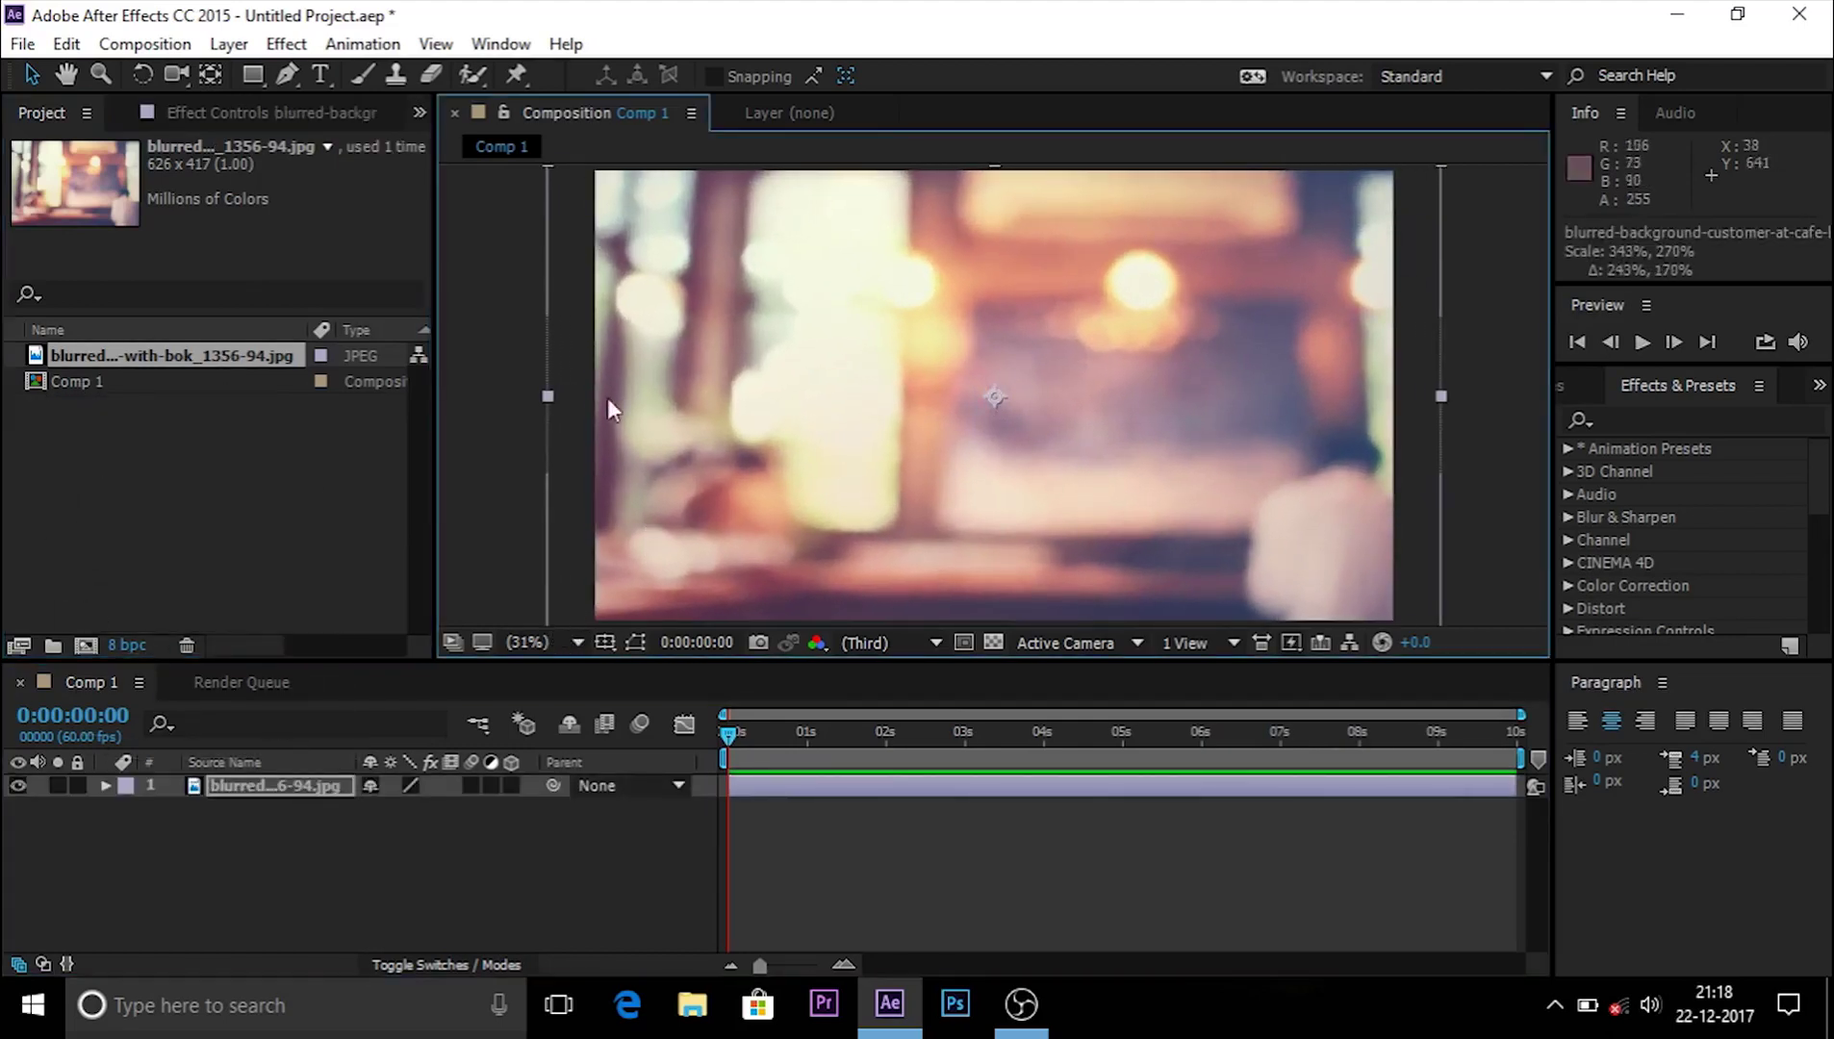
pyautogui.click(321, 74)
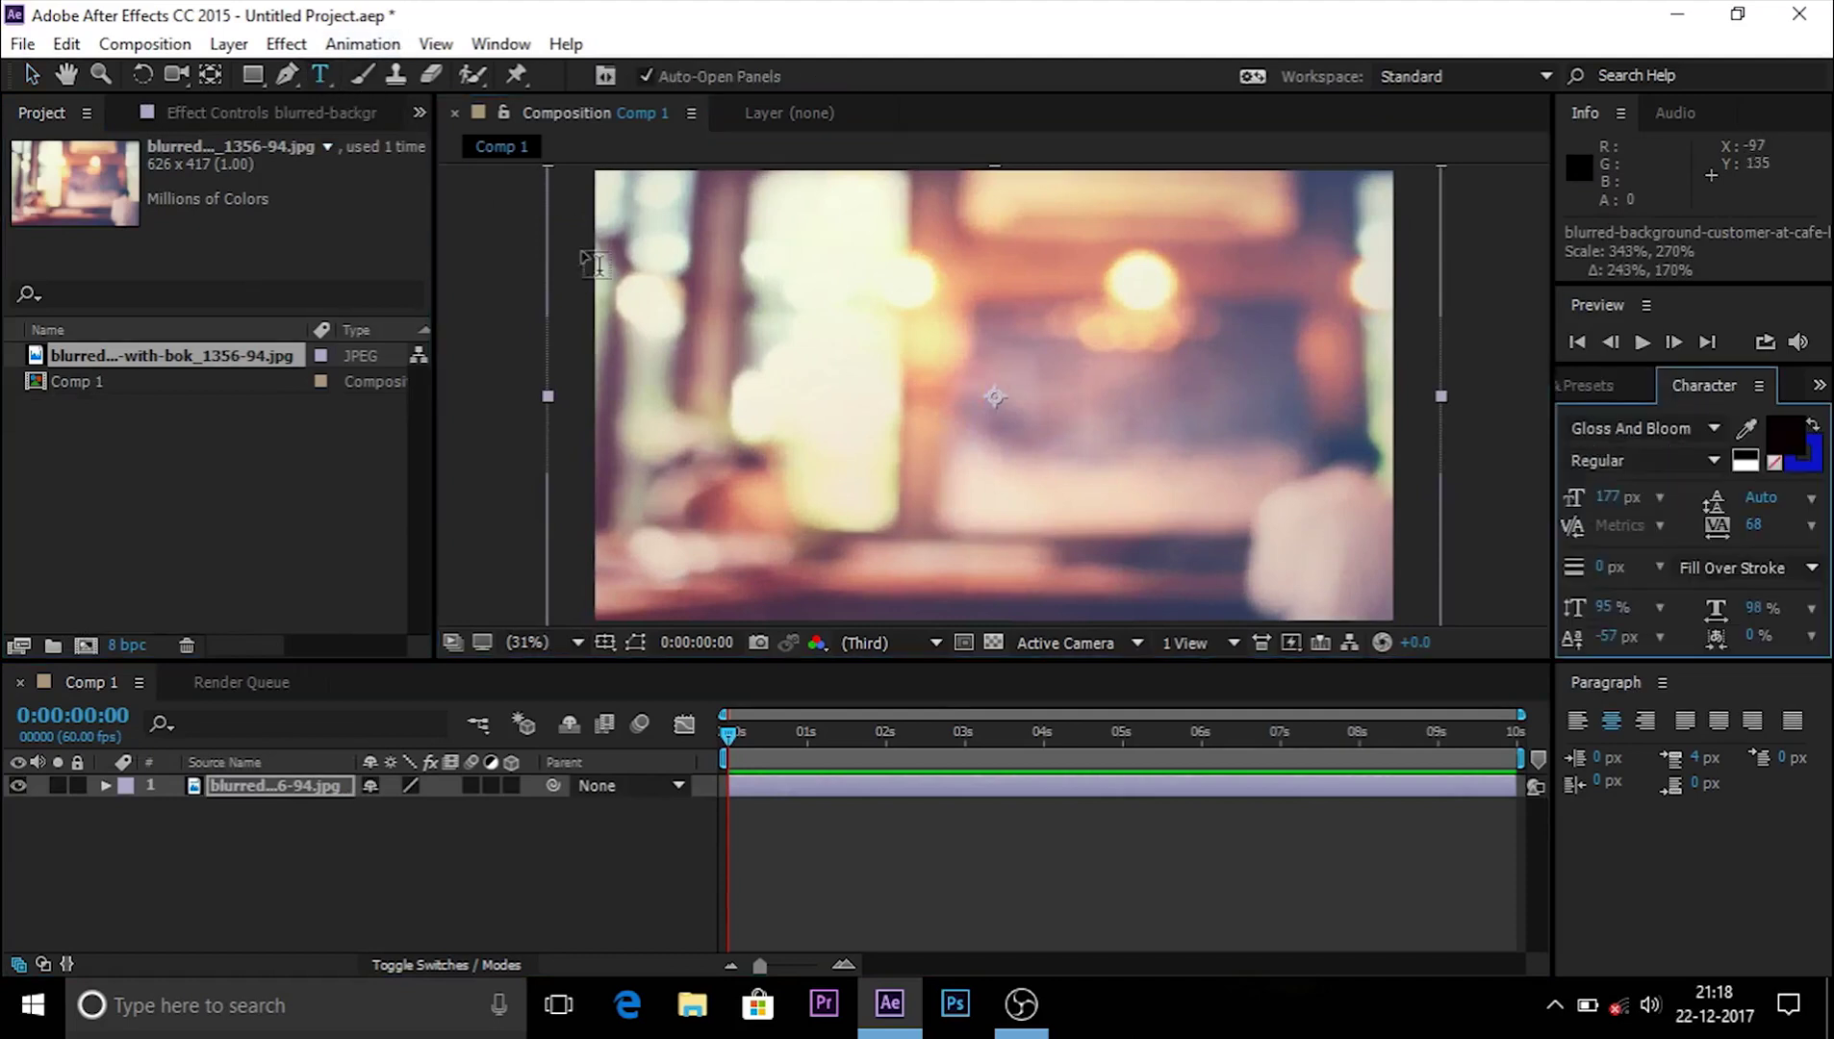
# Step: Add a capitalised text layer spelling the person's full name over the background
pyautogui.click(635, 408)
pyautogui.press('capslock')
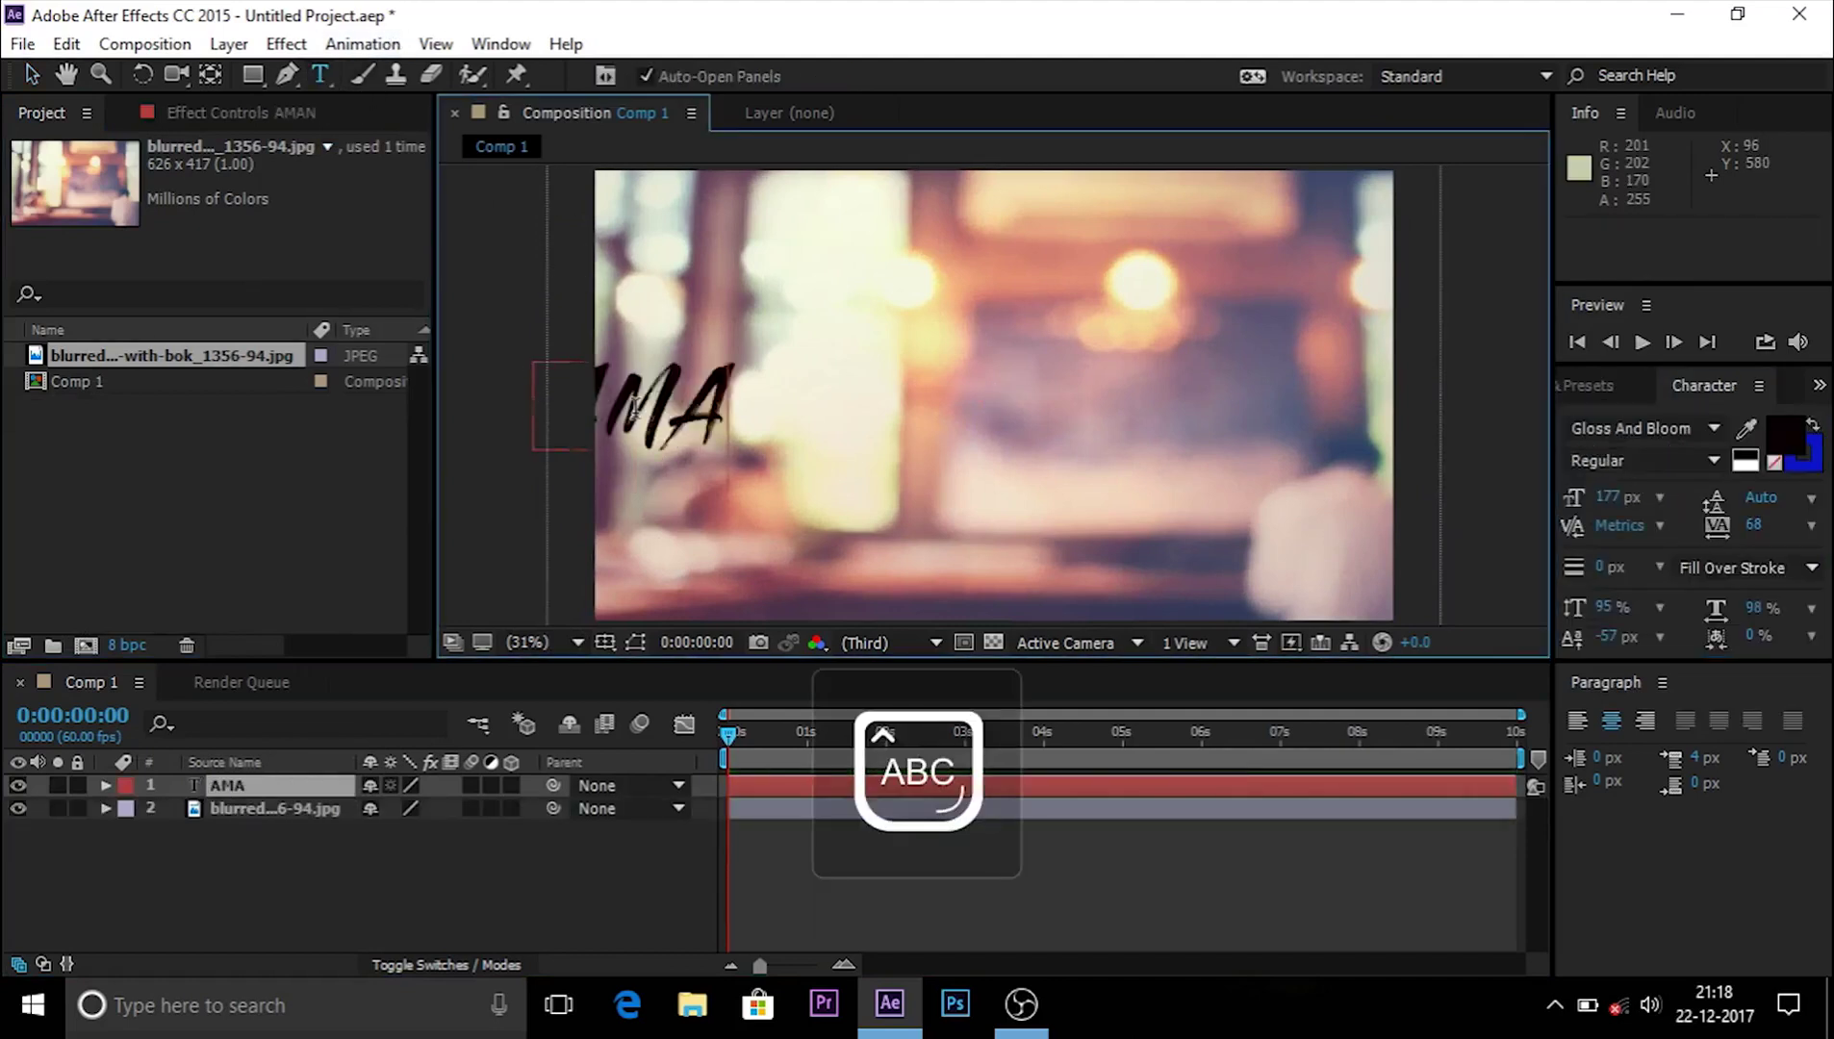
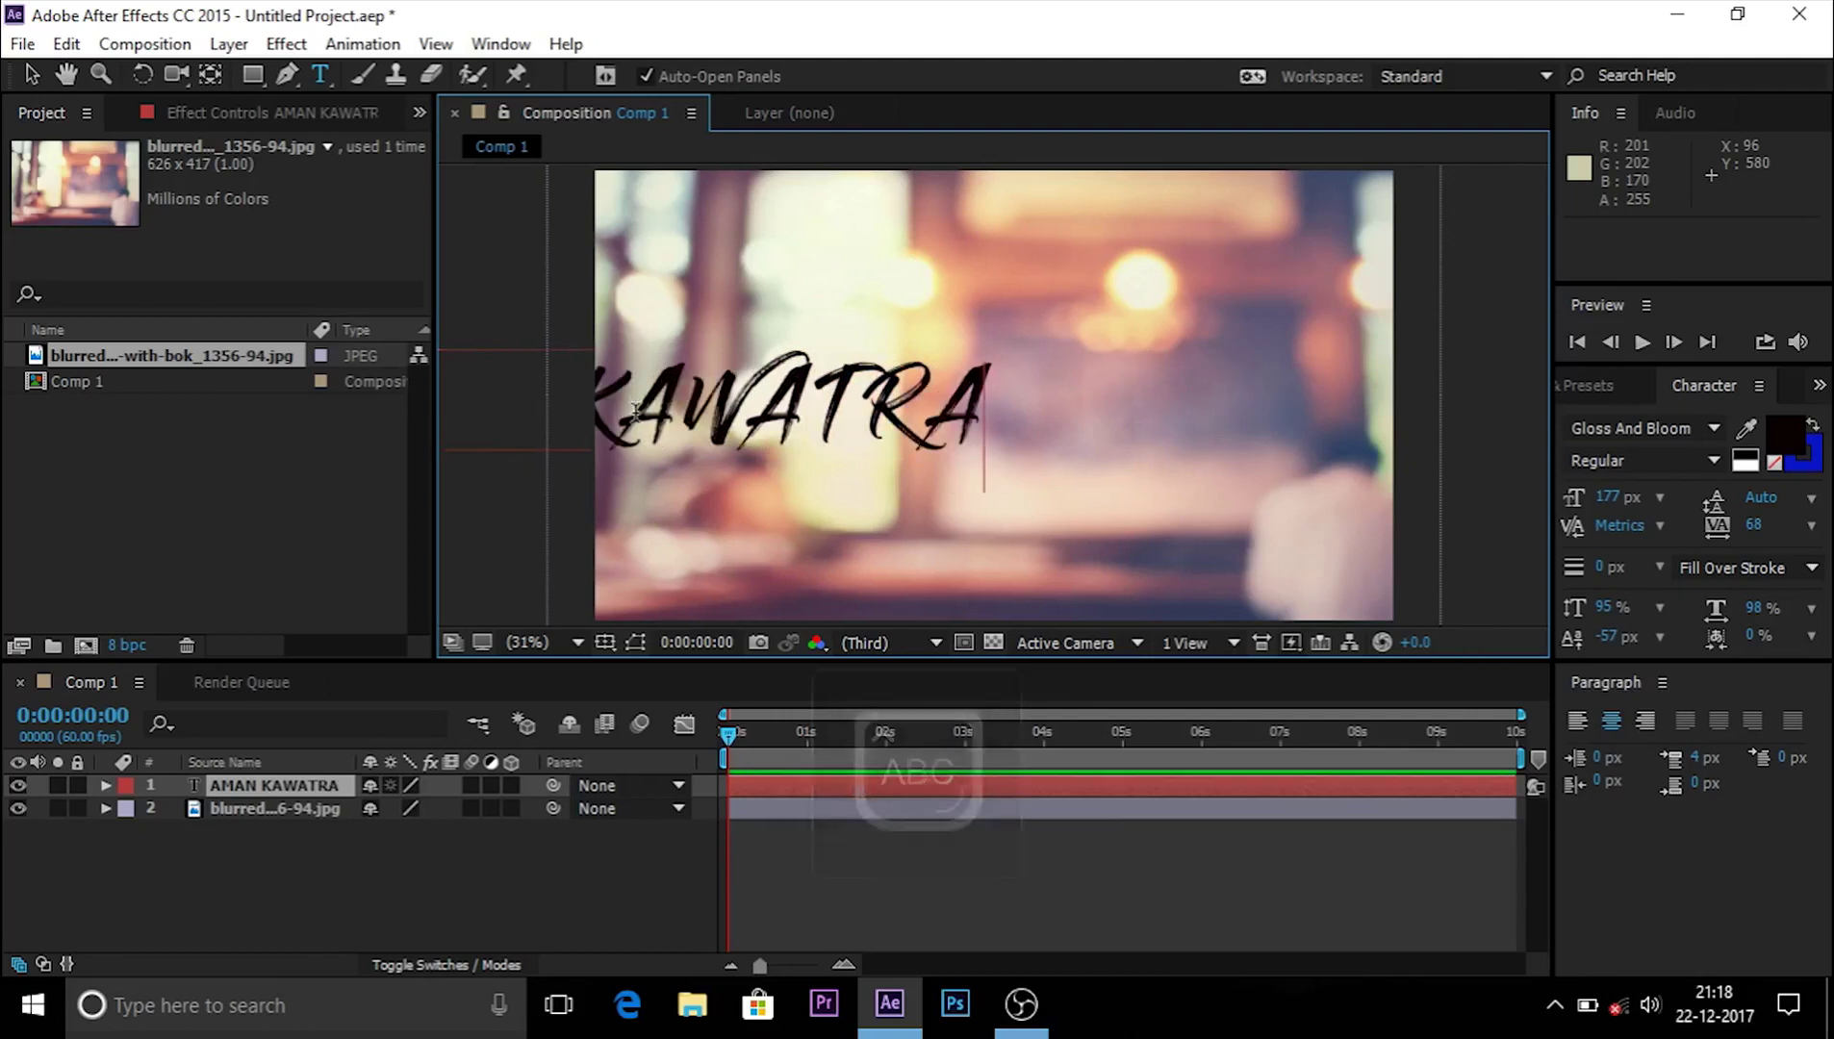
pyautogui.press('Escape')
# Step: Center the Gloss And Bloom title layer in the composition and select all its text
pyautogui.hotkey('ctrl', 'alt', 'Home')
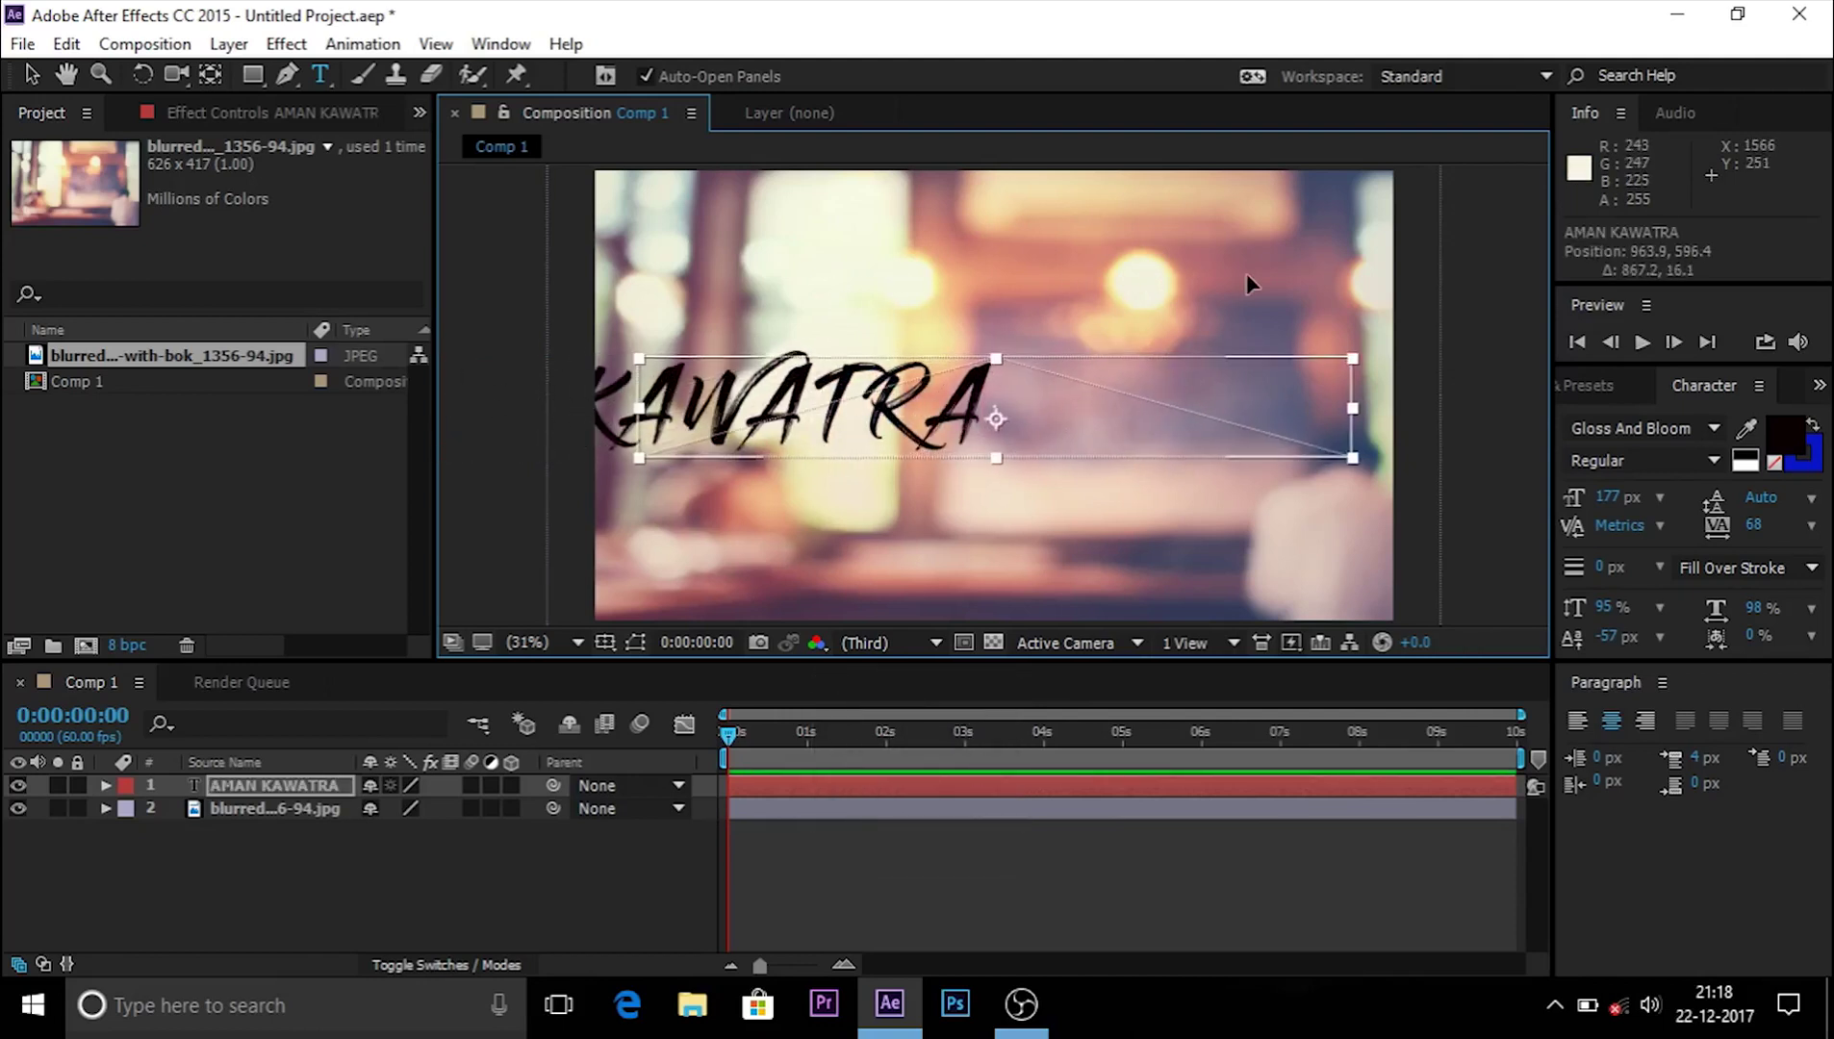
pyautogui.hotkey('ctrl', 'Home')
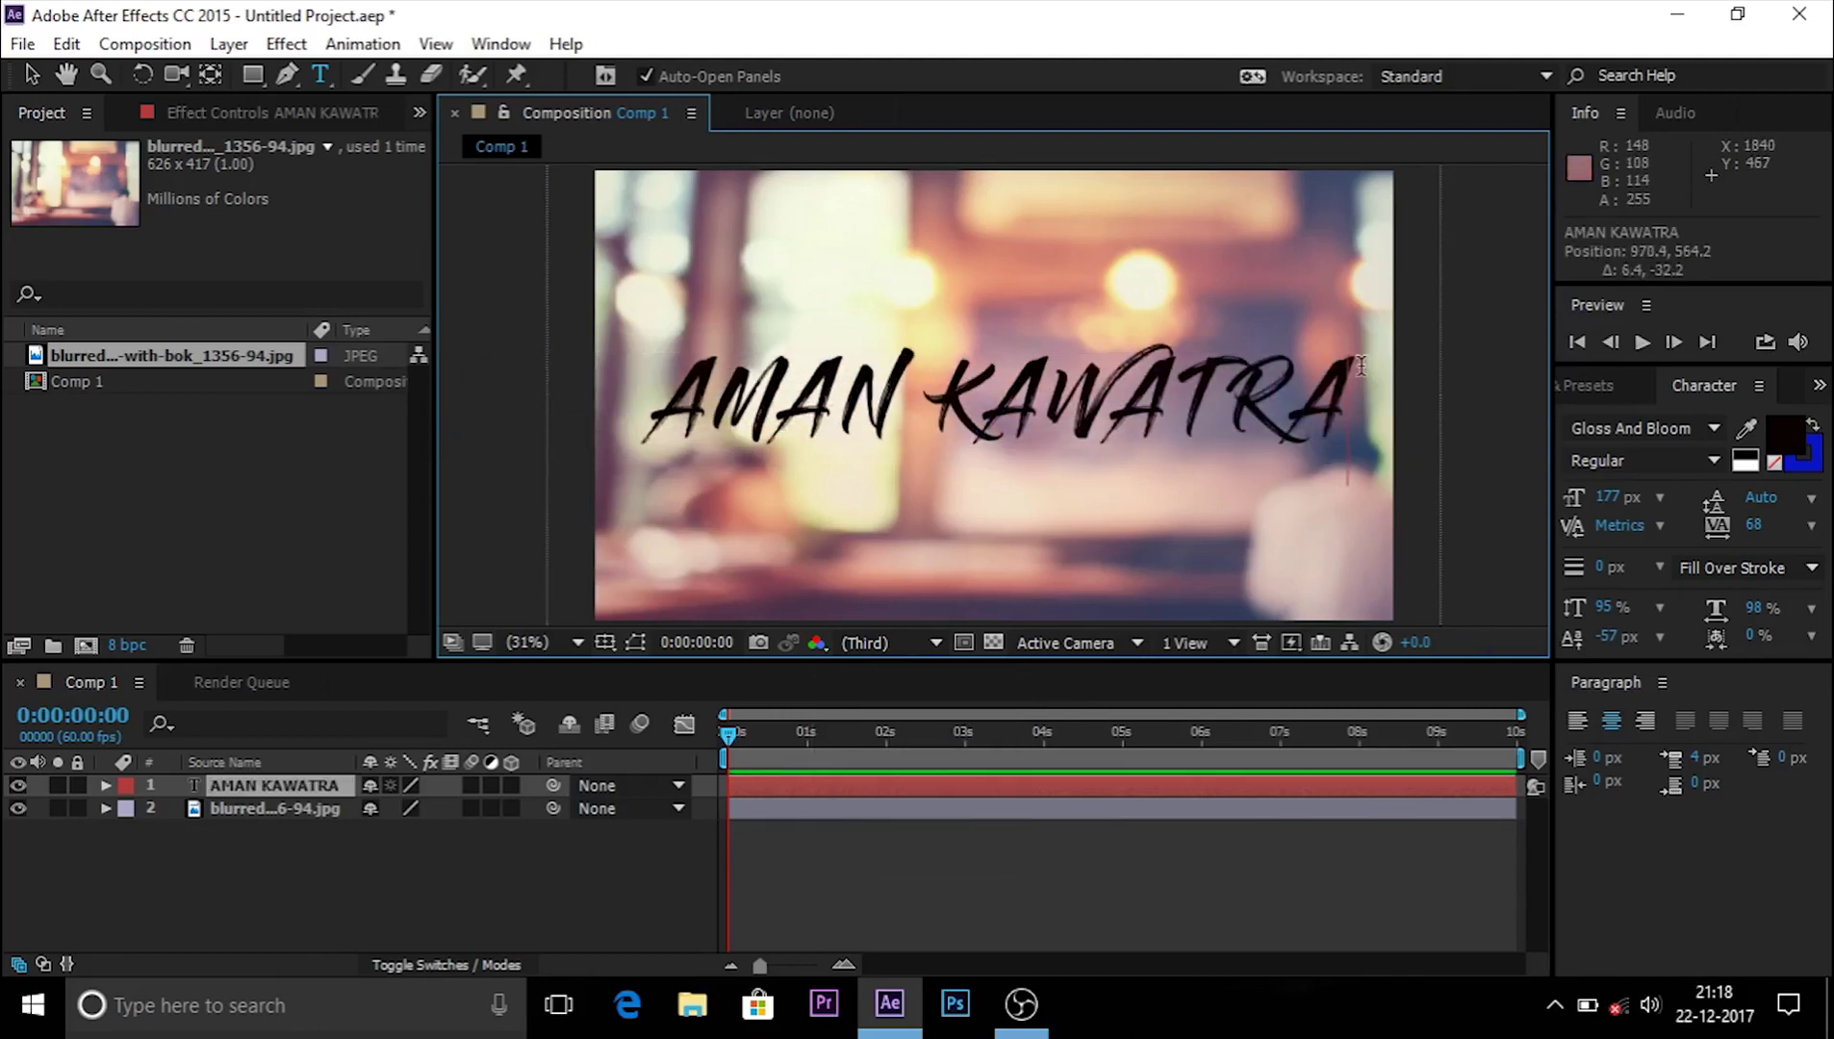
pyautogui.moveTo(1358, 441); pyautogui.dragTo(748, 342)
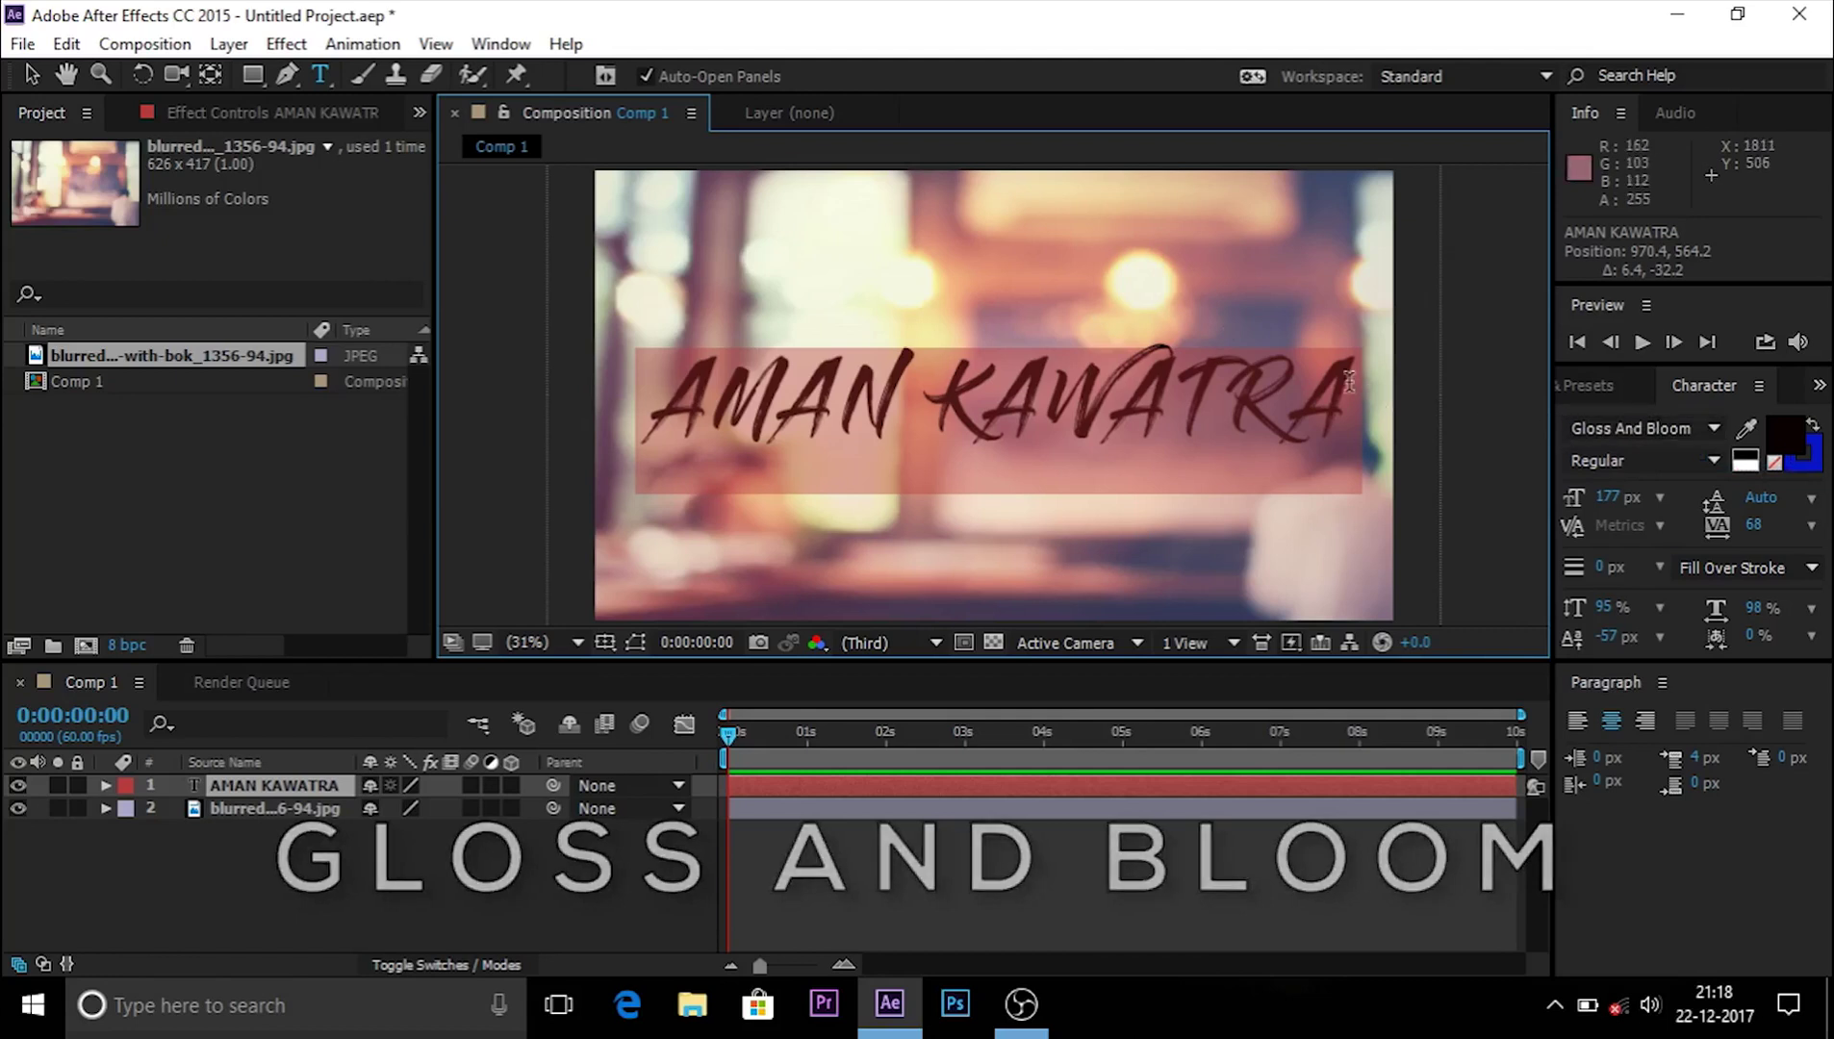
pyautogui.click(289, 73)
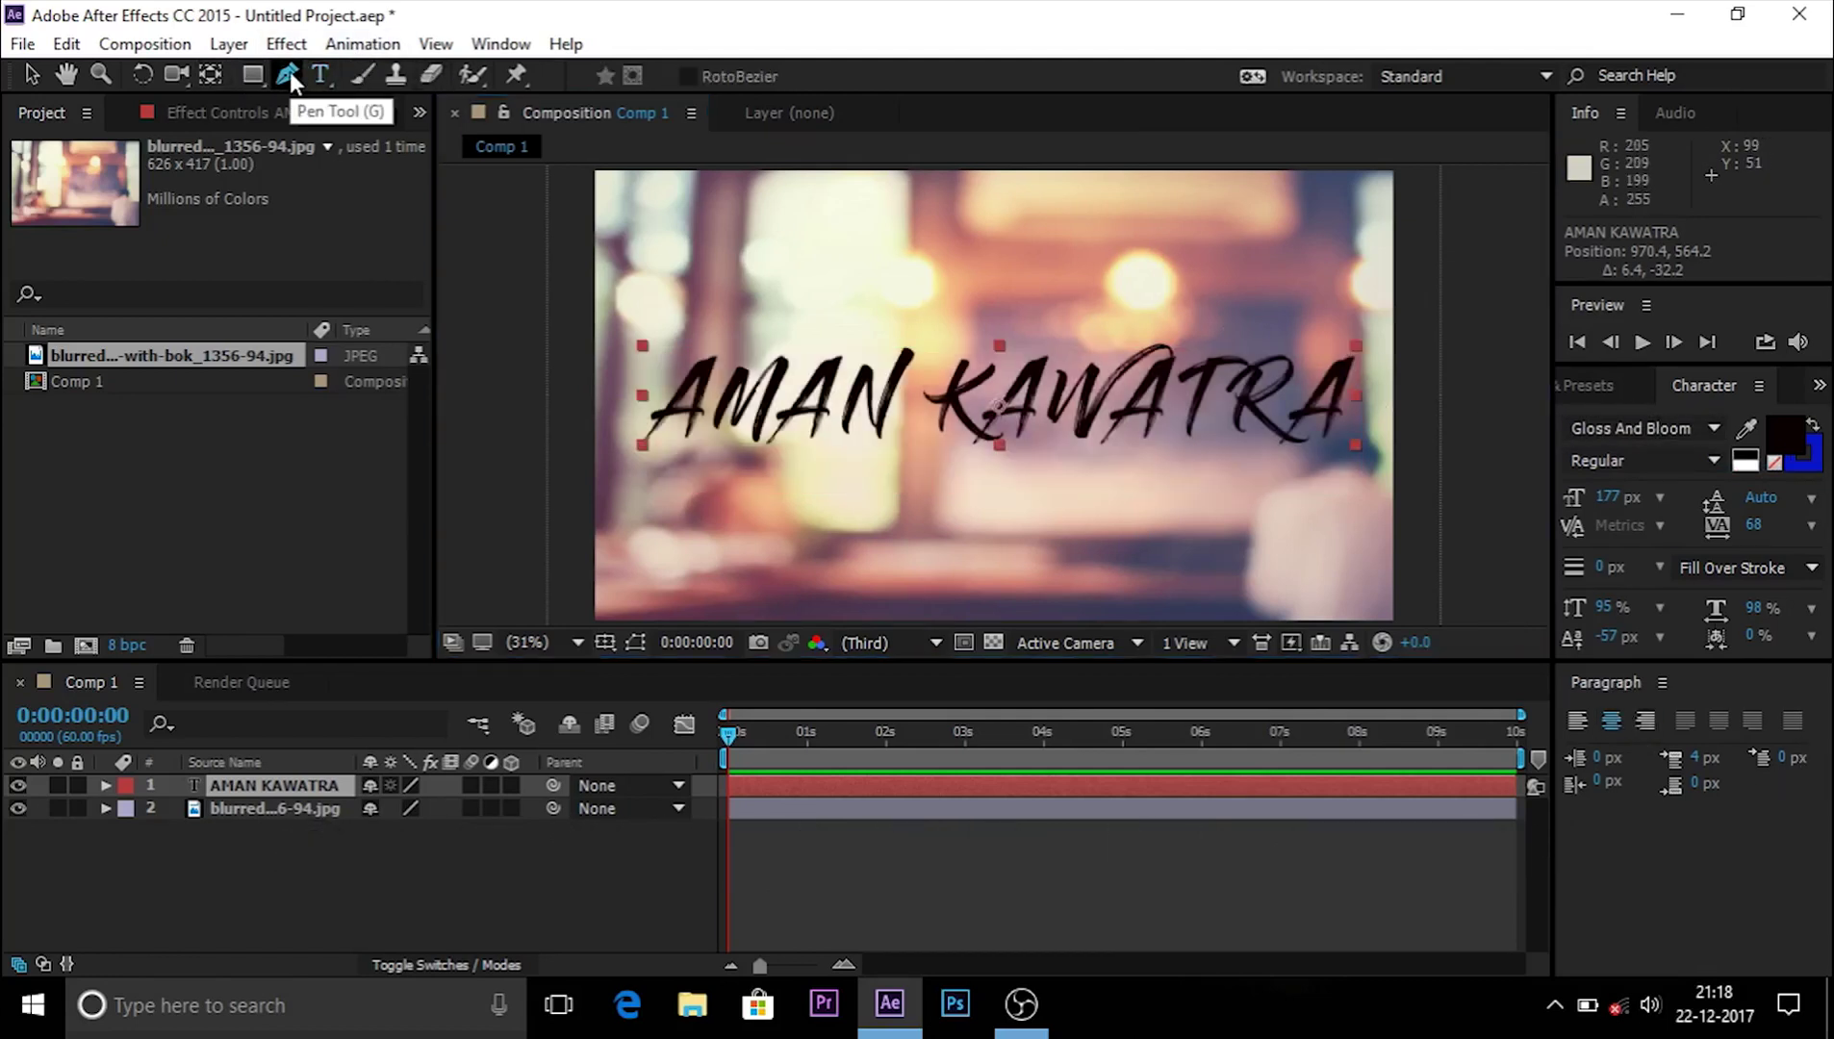
# Step: Start Mask 1 by tracing the four letters of the first name with Pen points
pyautogui.click(649, 430)
pyautogui.click(704, 362)
pyautogui.click(688, 433)
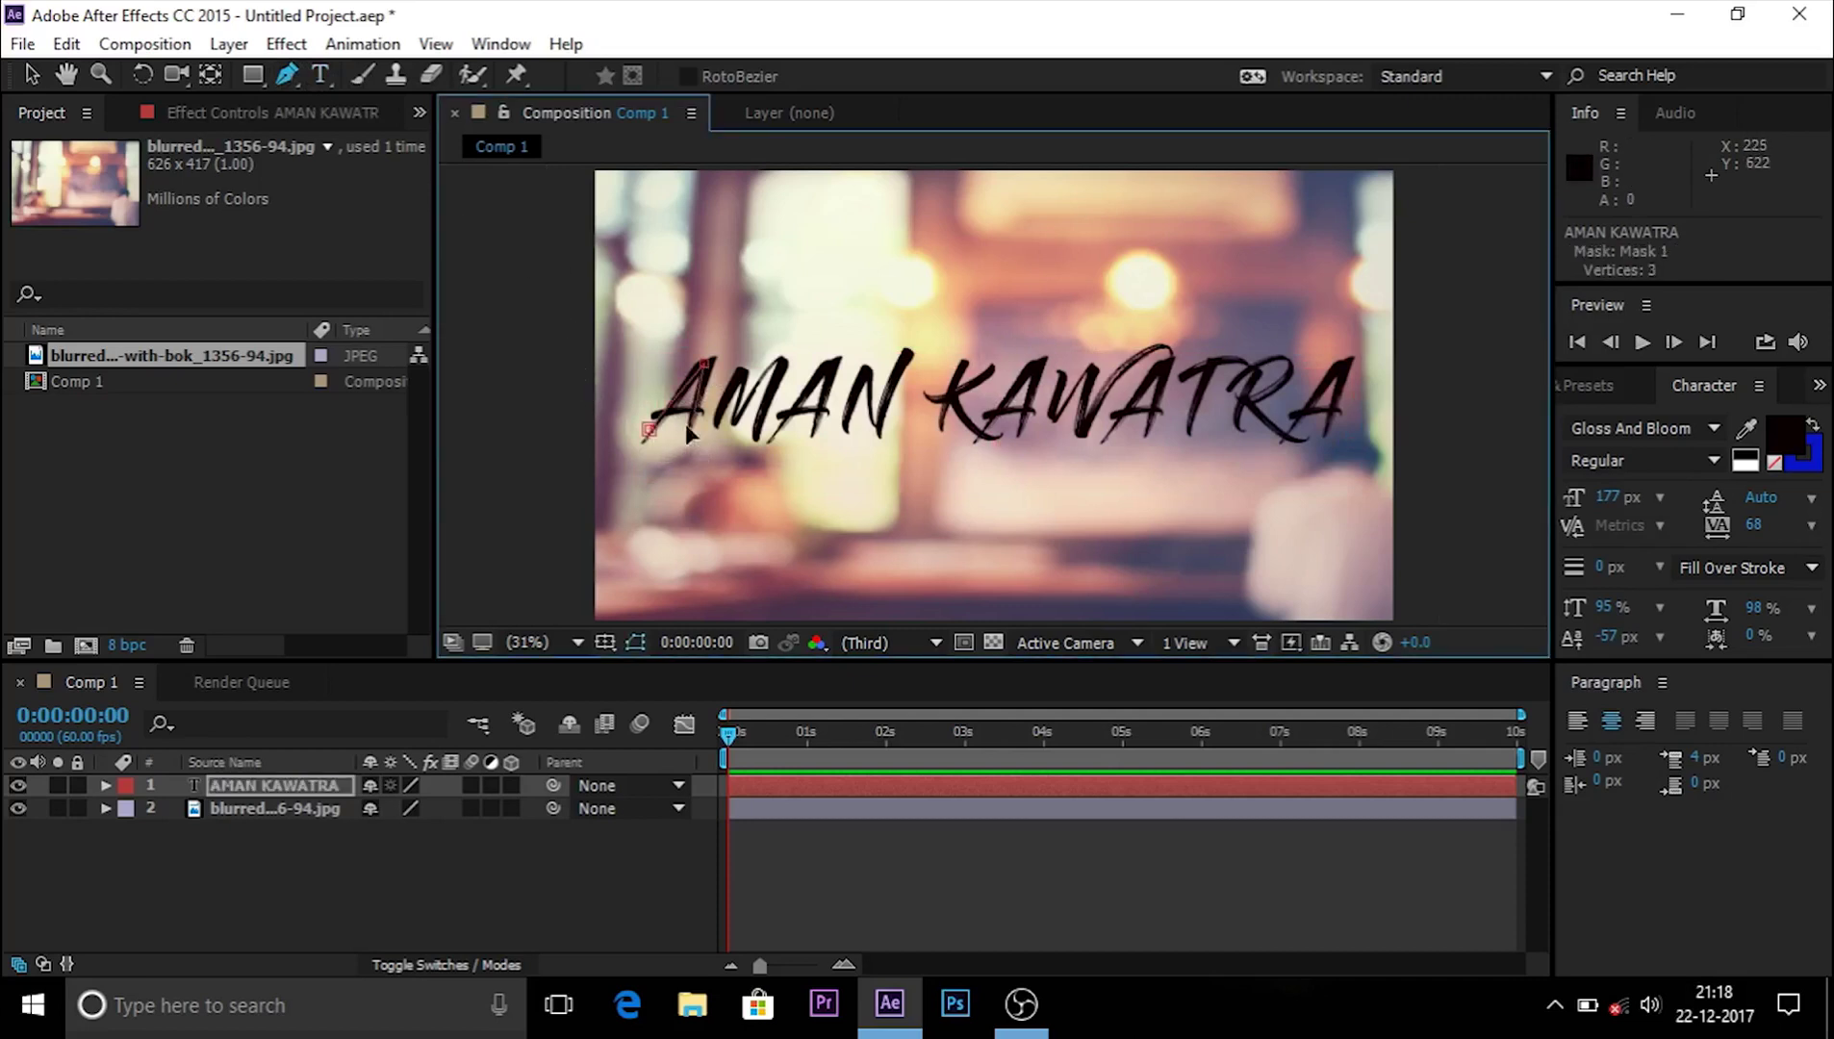
pyautogui.click(720, 424)
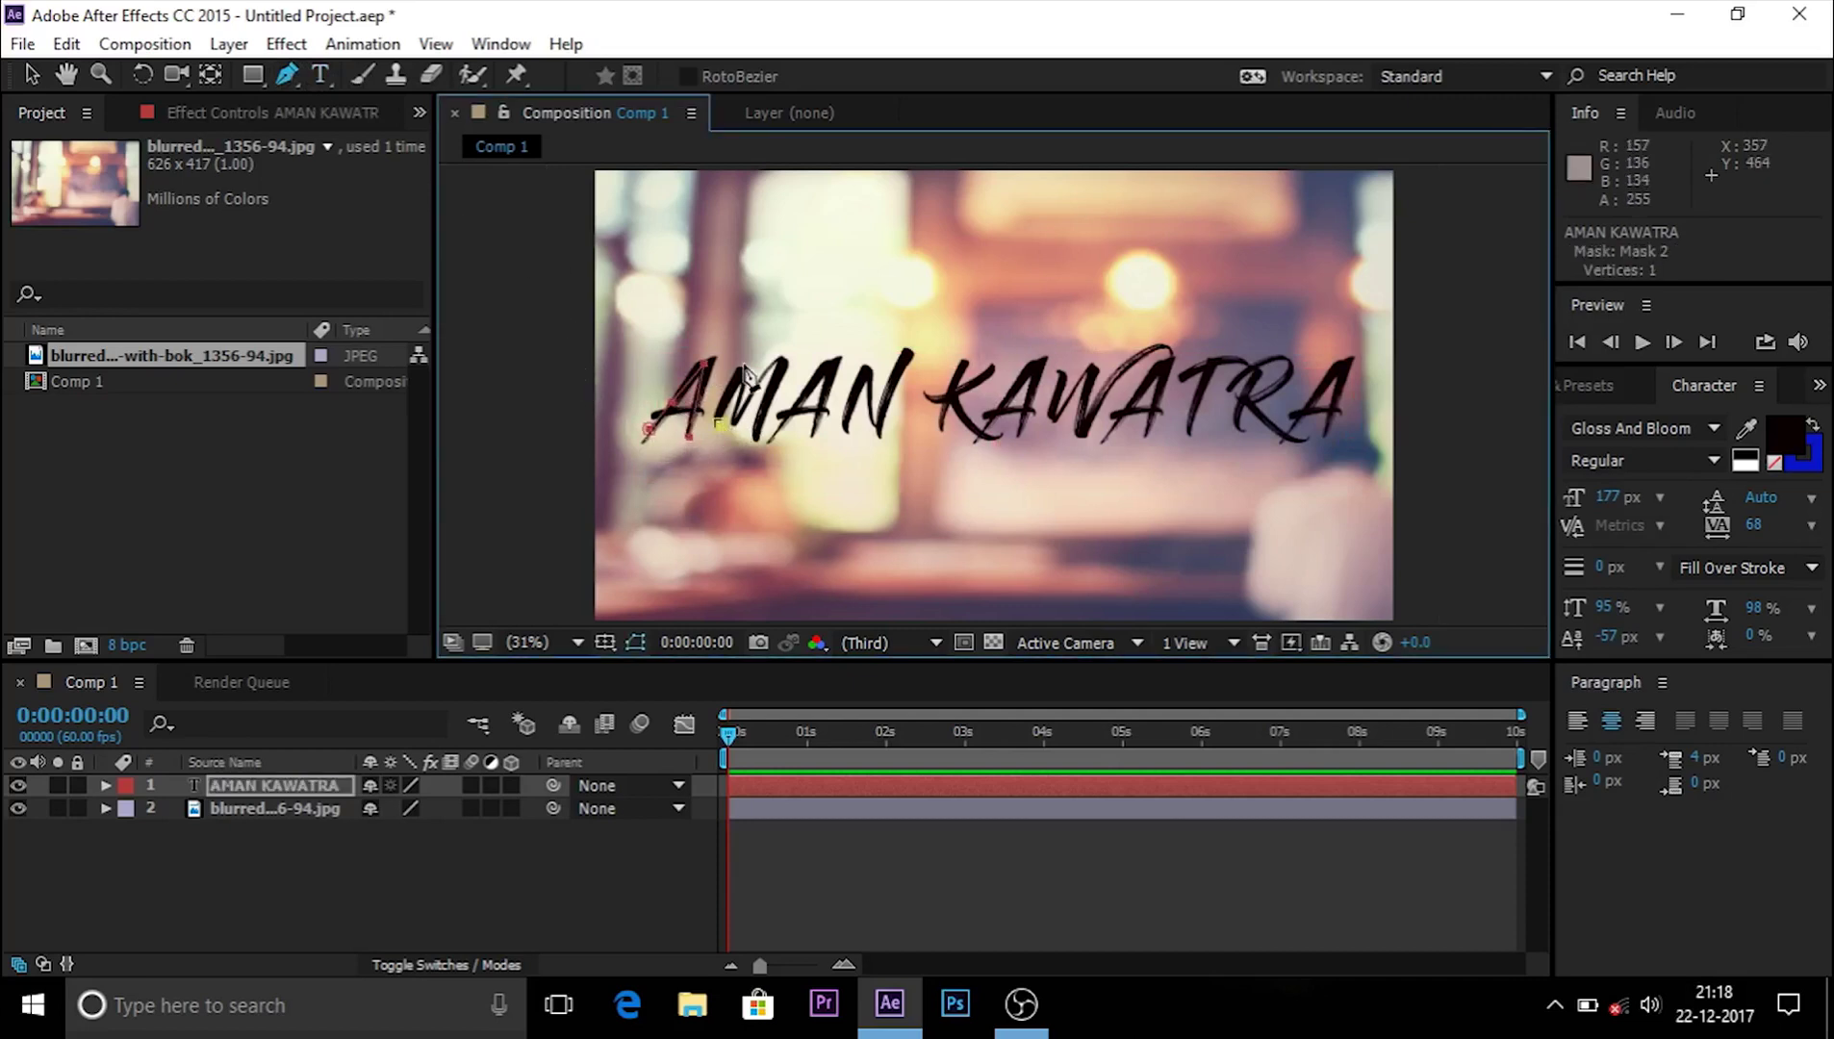
pyautogui.hotkey('ctrl', 'z')
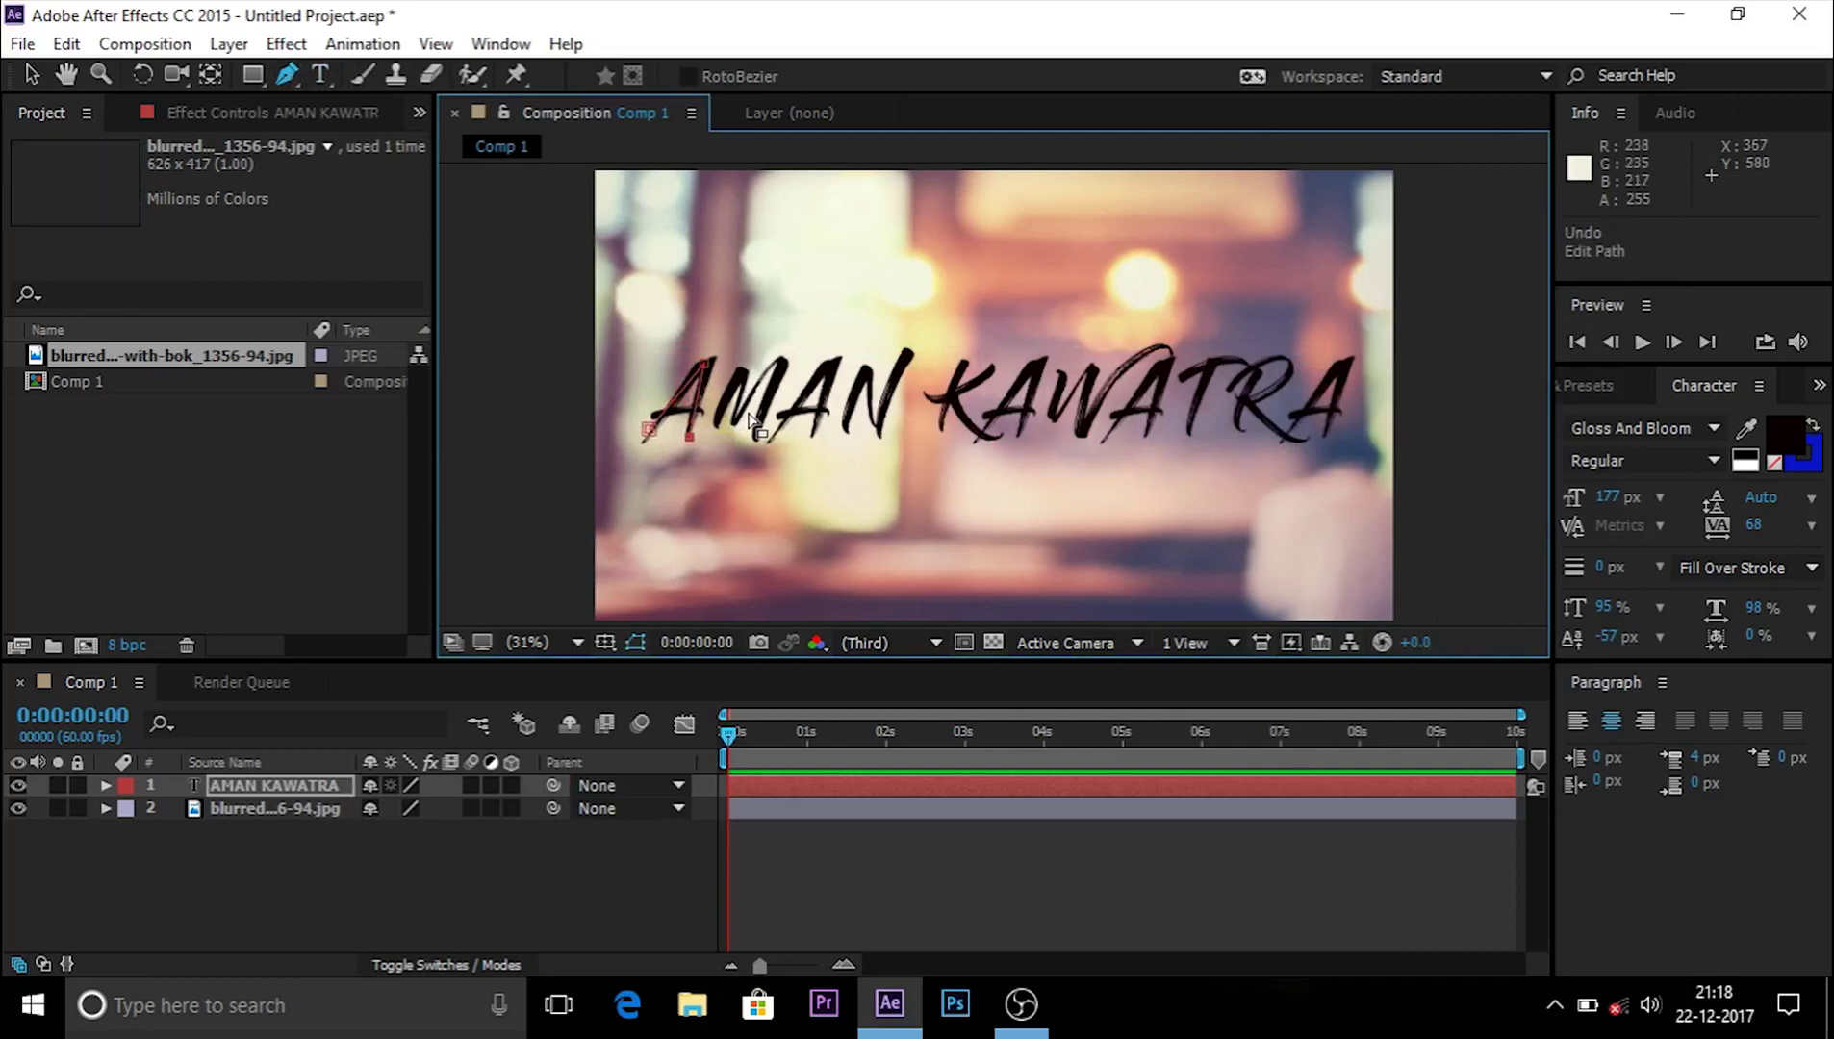
pyautogui.click(706, 424)
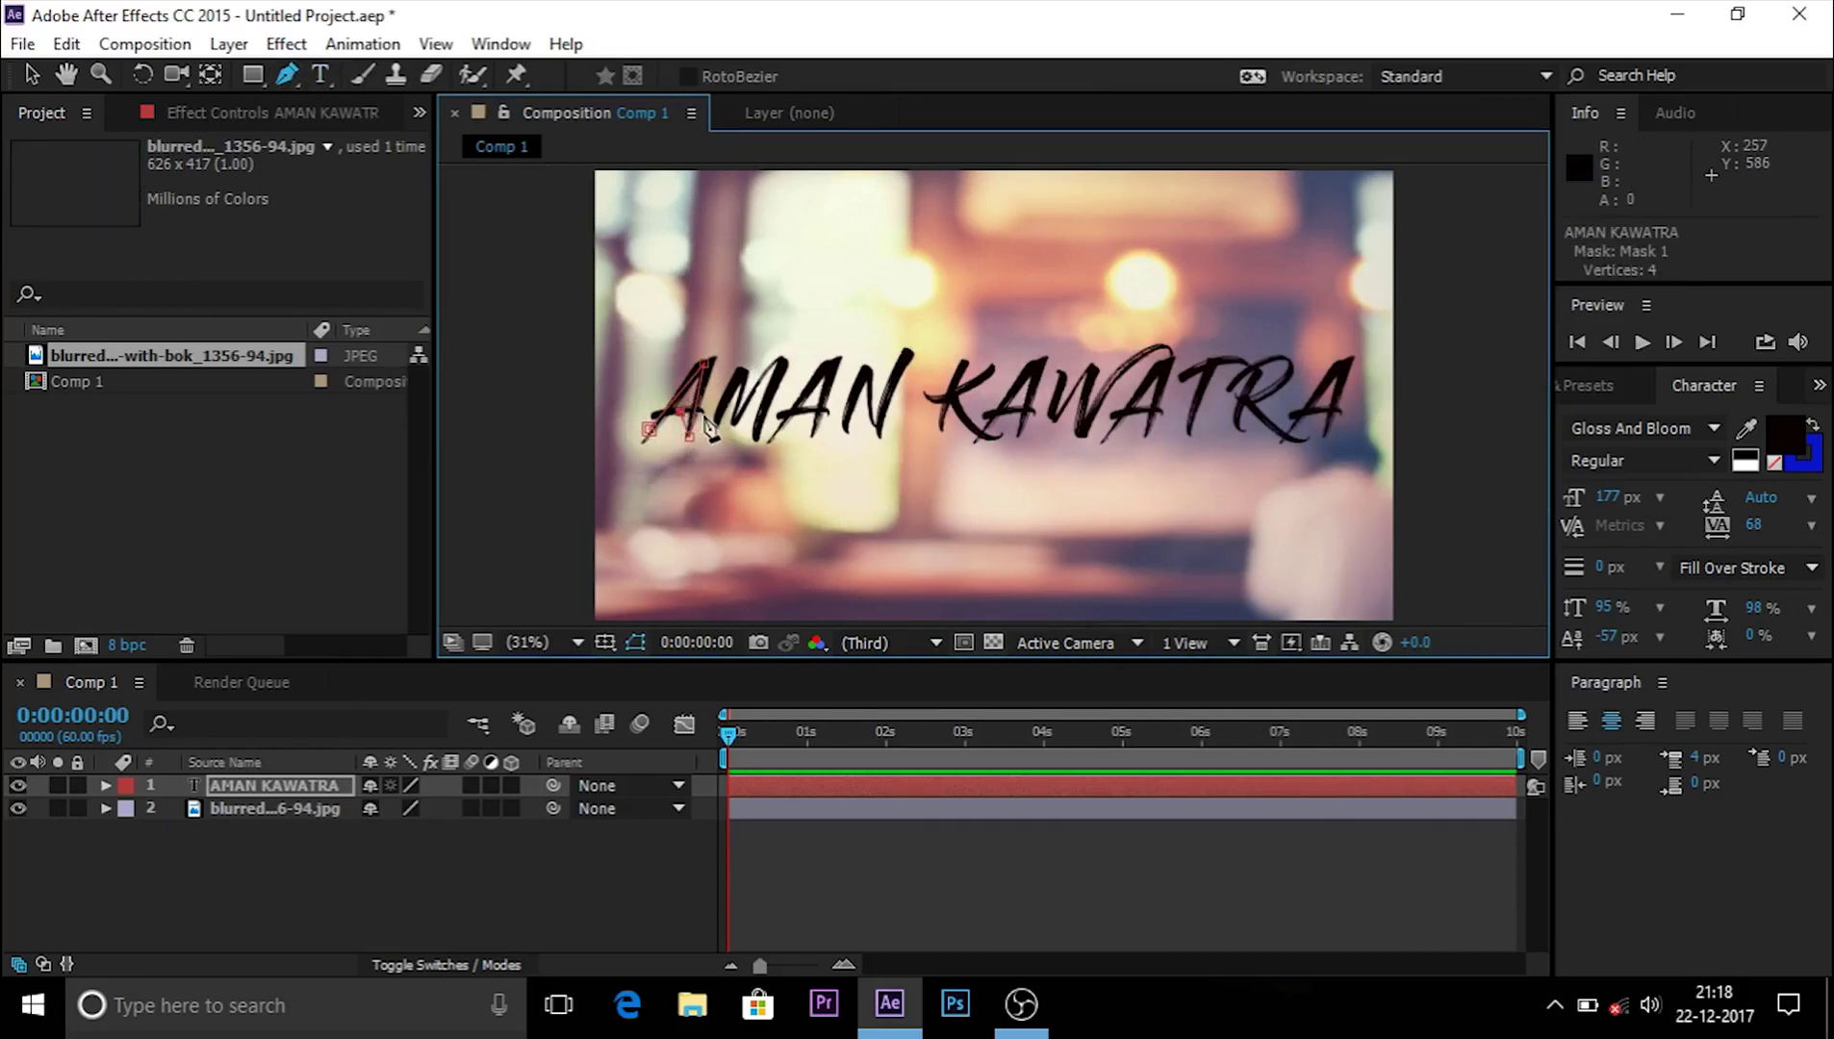
pyautogui.moveTo(740, 397); pyautogui.dragTo(743, 413)
pyautogui.click(784, 350)
pyautogui.click(766, 427)
pyautogui.click(789, 417)
pyautogui.click(824, 370)
pyautogui.click(816, 429)
pyautogui.click(849, 423)
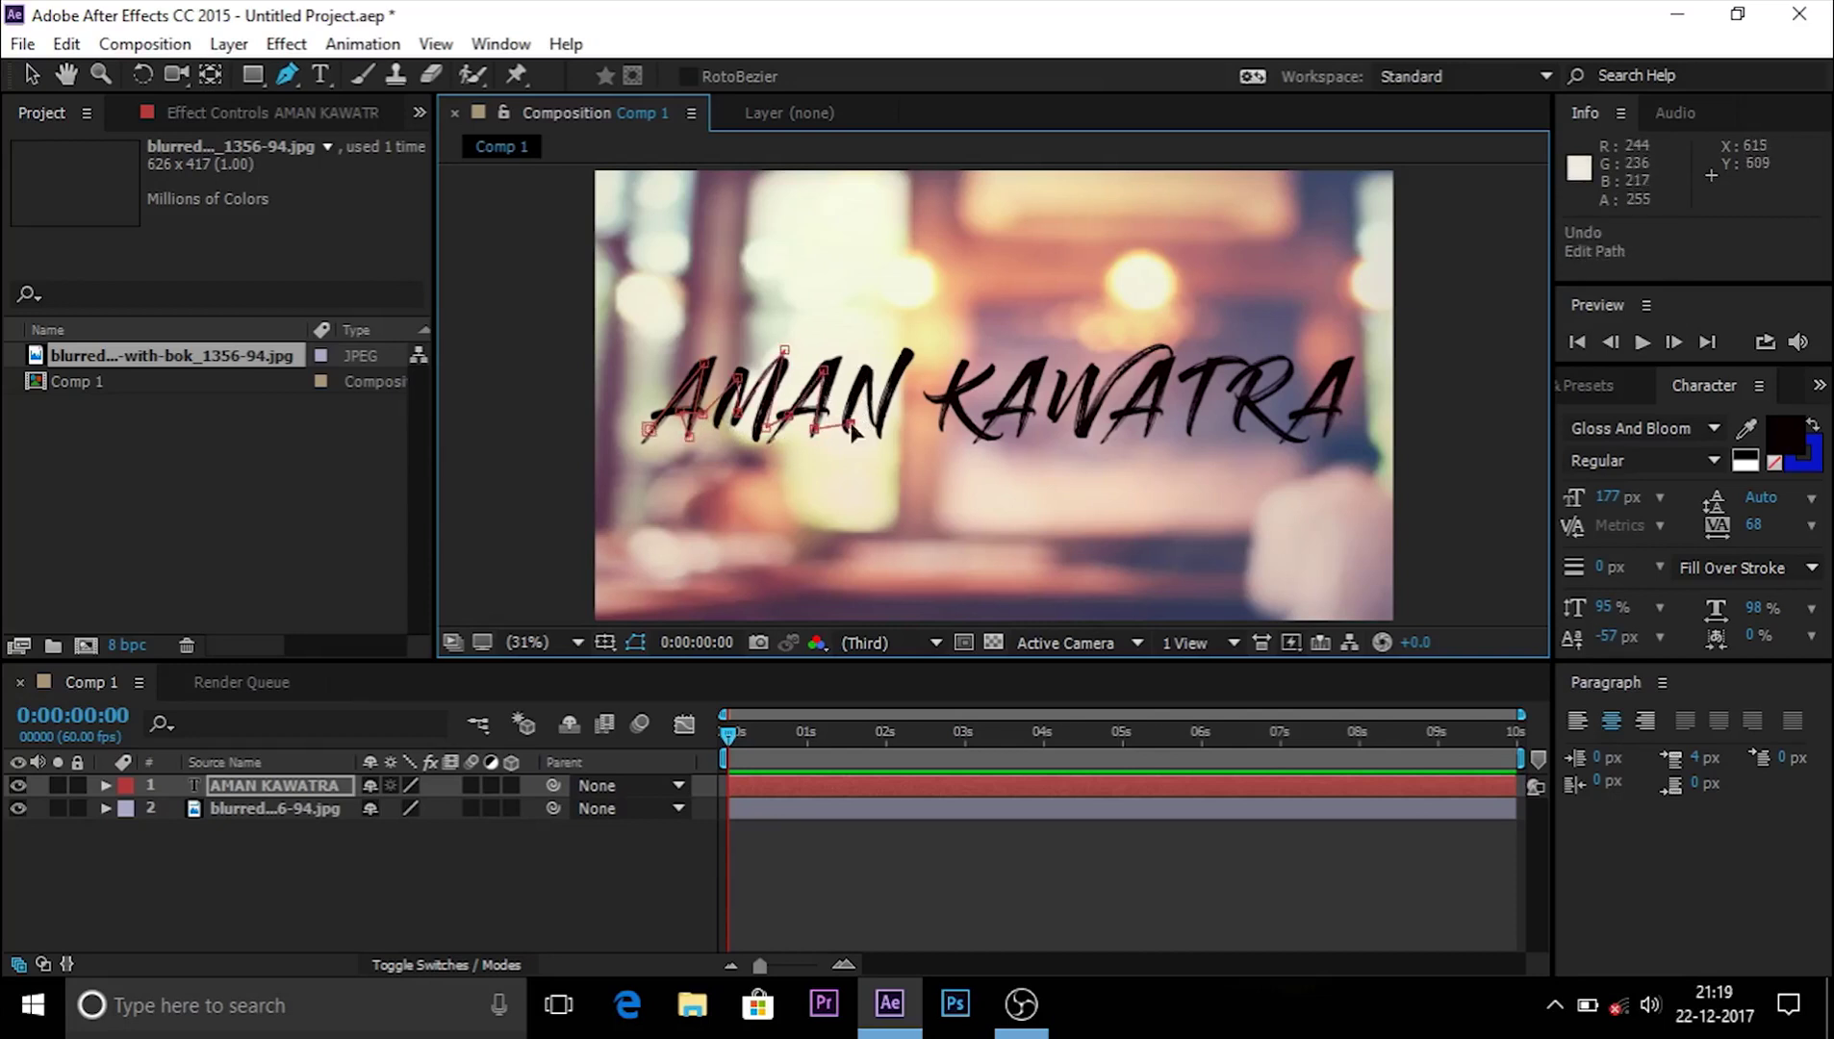
pyautogui.click(865, 381)
pyautogui.click(887, 434)
pyautogui.click(909, 360)
# Step: Continue the mask path through the first four letters of the surname
pyautogui.click(927, 425)
pyautogui.click(947, 368)
pyautogui.click(943, 415)
pyautogui.click(962, 385)
pyautogui.click(1006, 382)
pyautogui.click(969, 413)
pyautogui.click(983, 432)
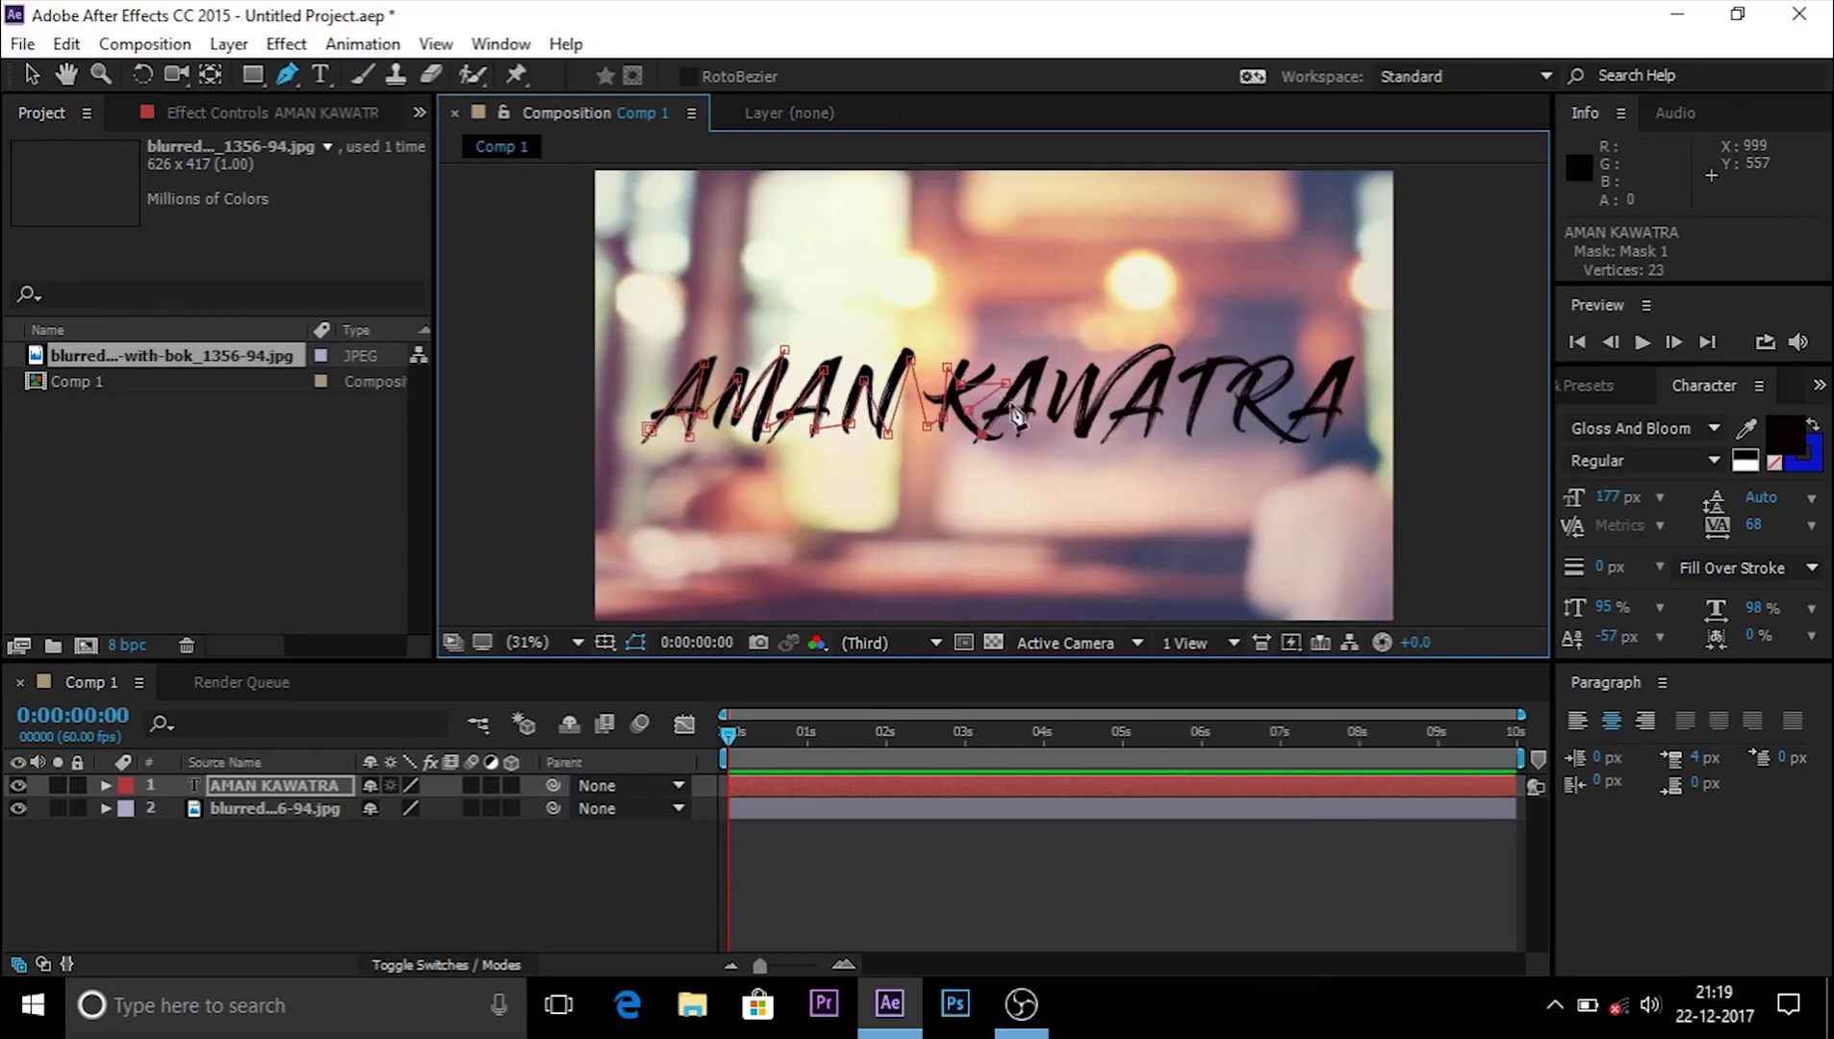
pyautogui.click(1009, 402)
pyautogui.click(1035, 349)
pyautogui.click(1021, 438)
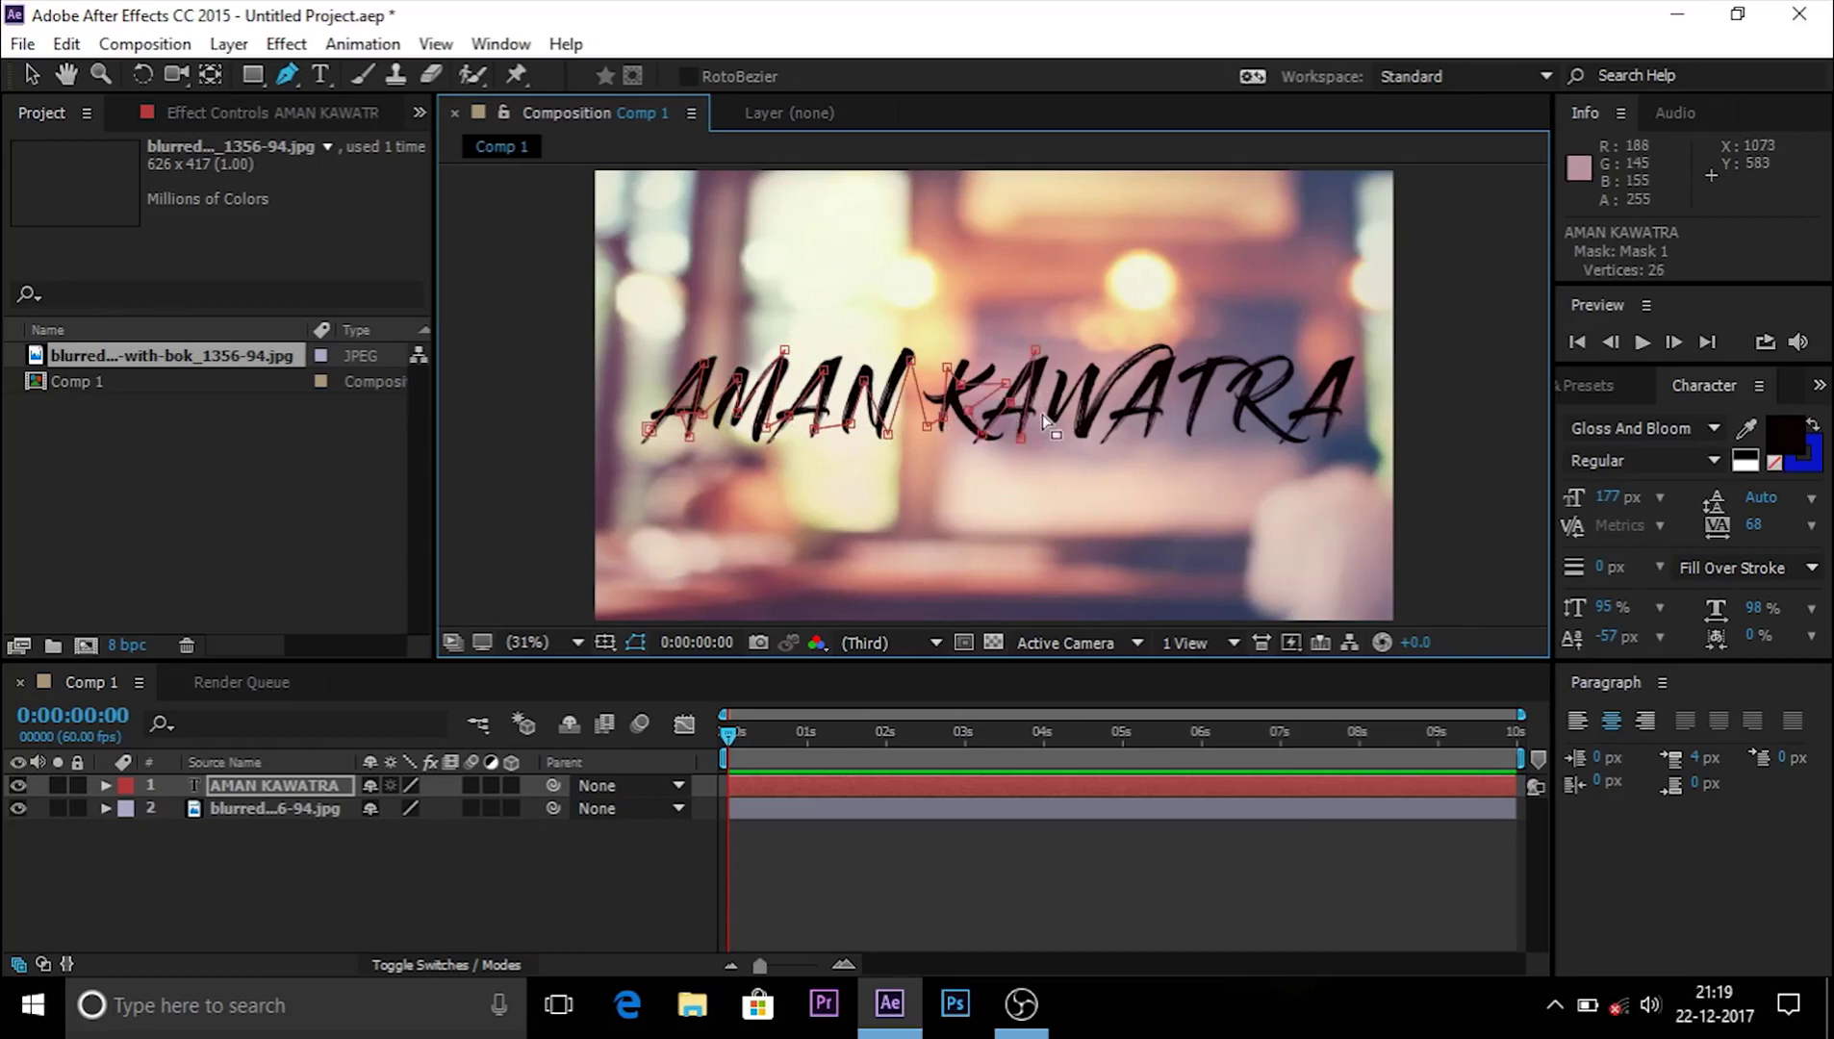
pyautogui.click(1051, 423)
pyautogui.click(1052, 370)
pyautogui.click(1081, 438)
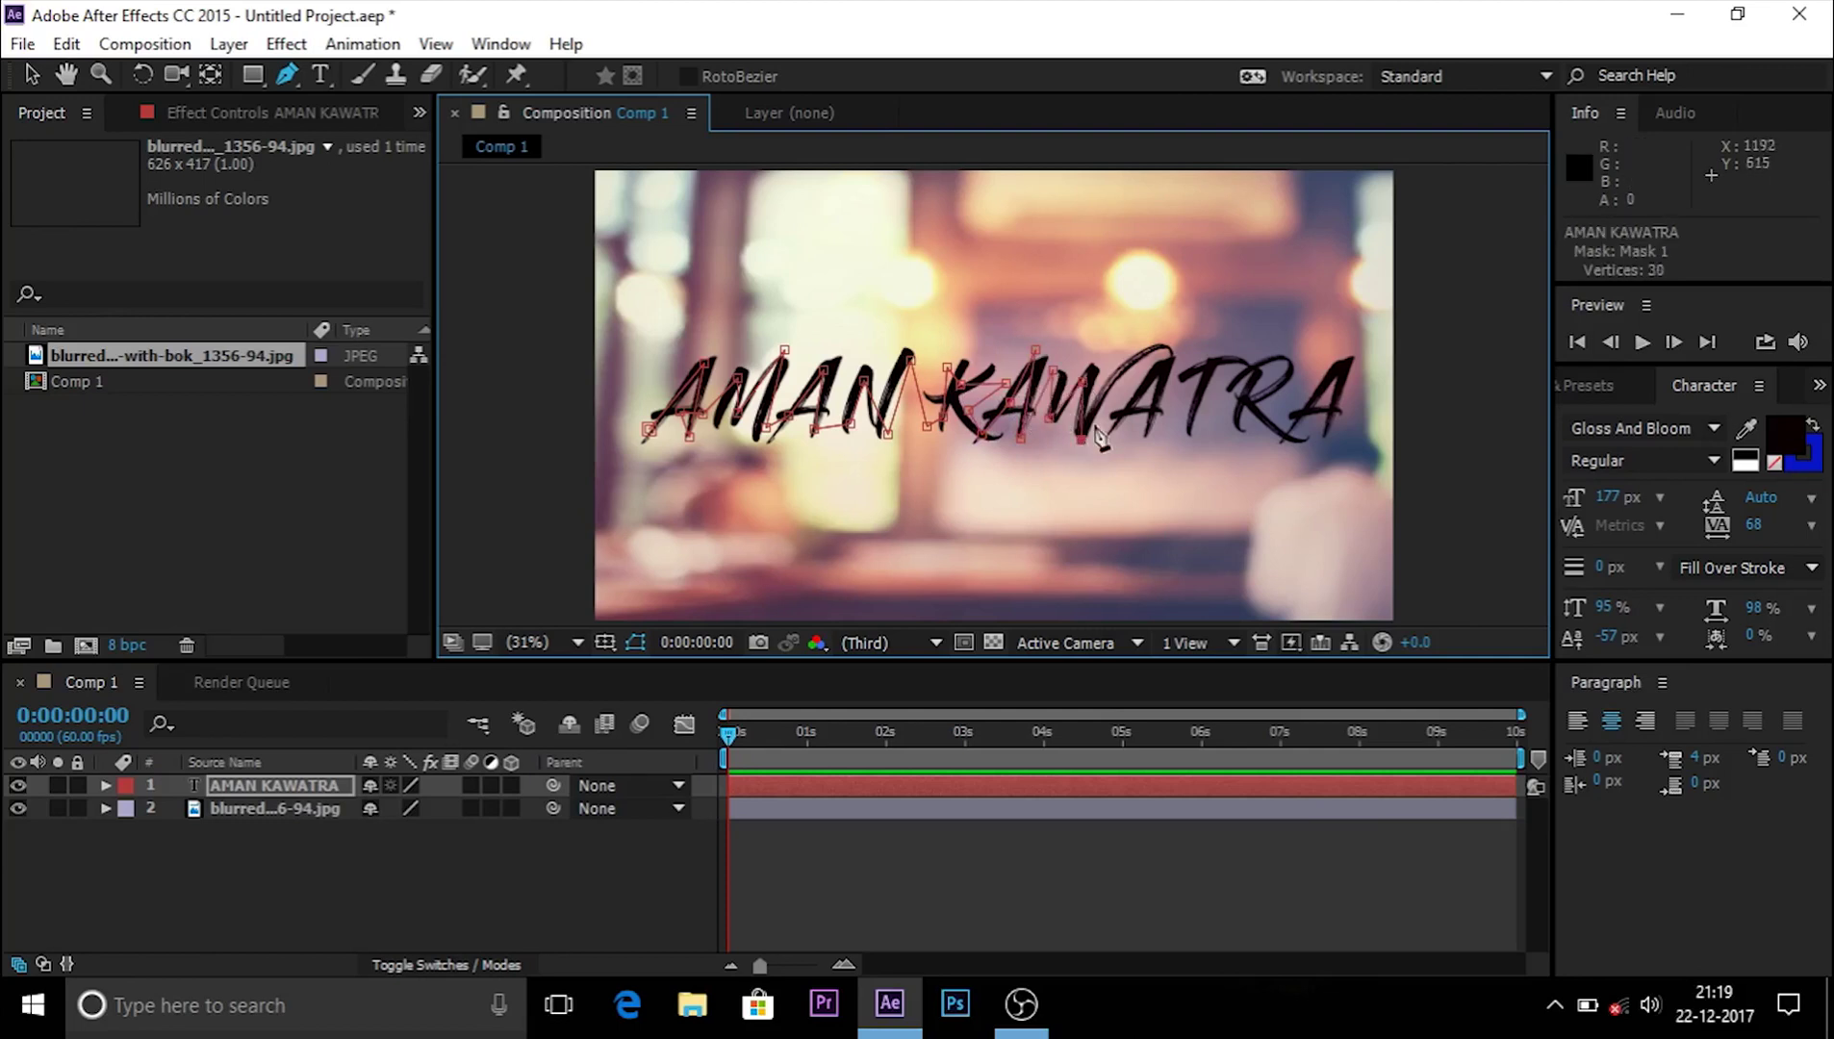
pyautogui.click(1107, 428)
pyautogui.click(1131, 353)
pyautogui.click(1152, 380)
pyautogui.click(1131, 406)
pyautogui.click(1151, 453)
# Step: Finish the mask path through the surname's last three letters, T, R and A
pyautogui.click(1183, 367)
pyautogui.click(1248, 369)
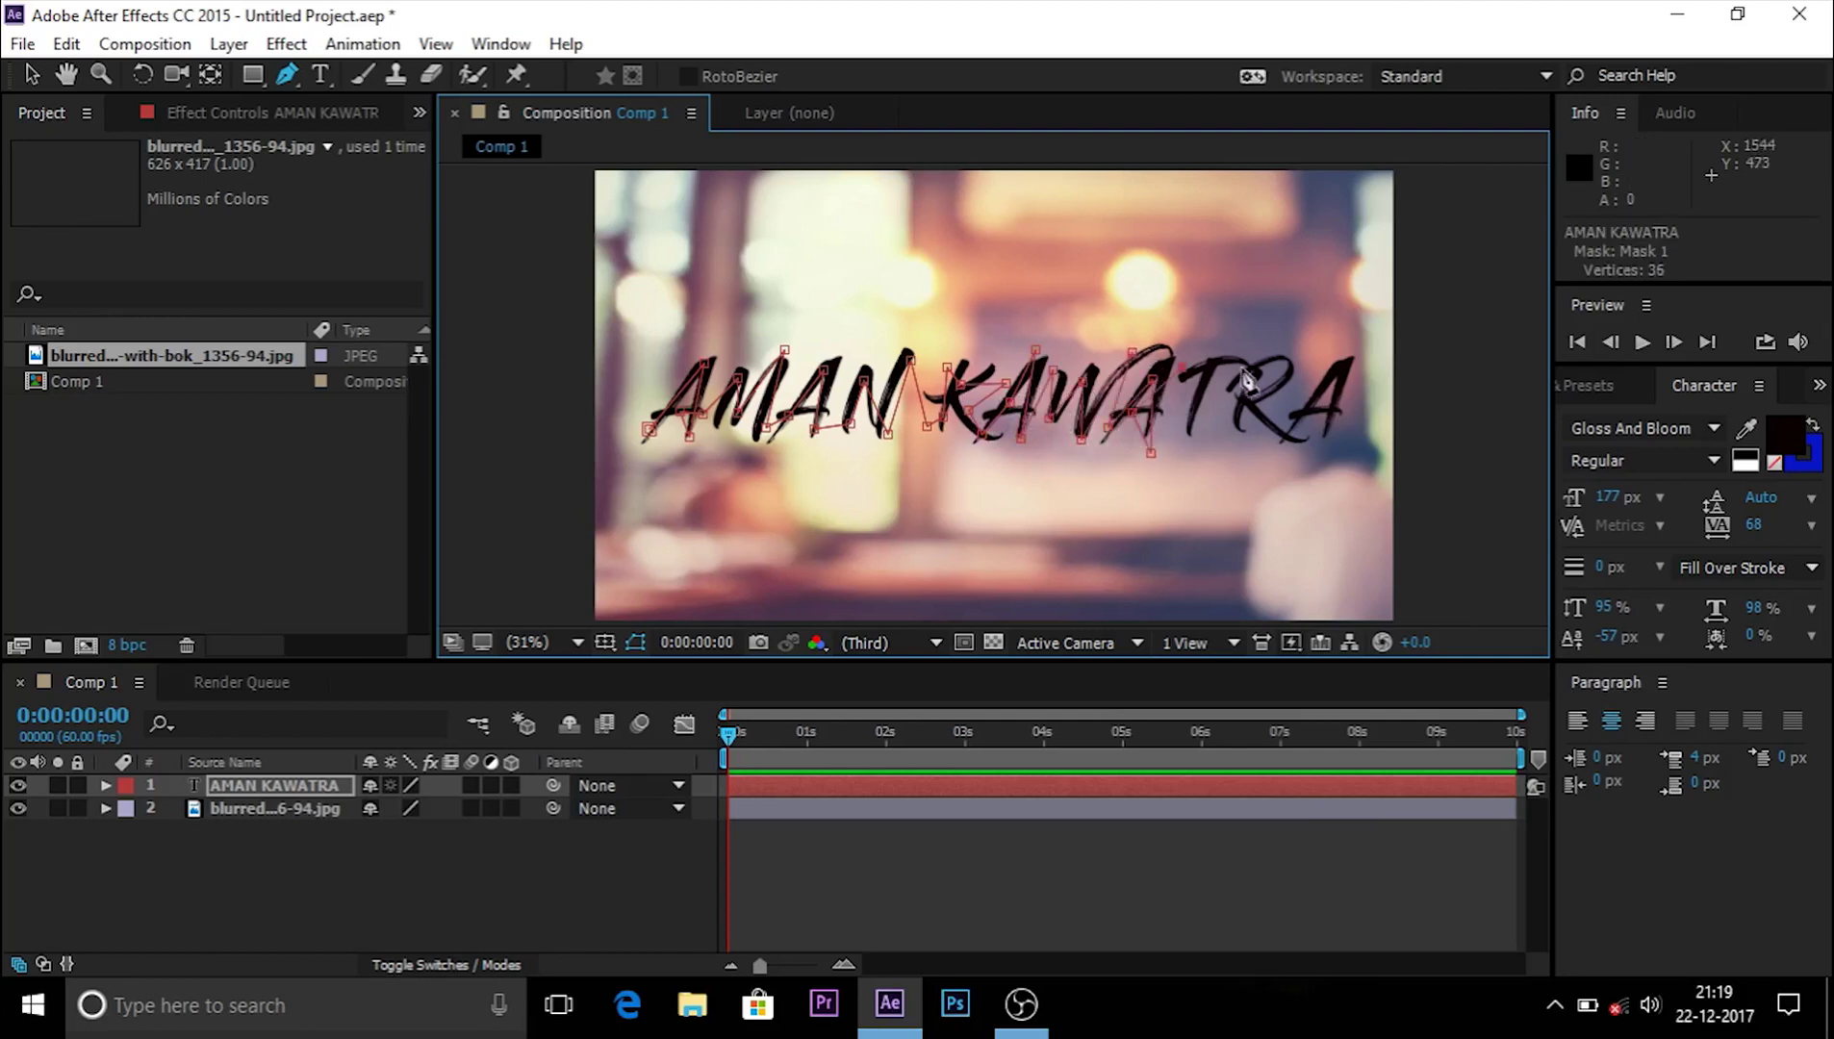
pyautogui.click(1203, 397)
pyautogui.click(1190, 446)
pyautogui.click(1235, 432)
pyautogui.click(1282, 366)
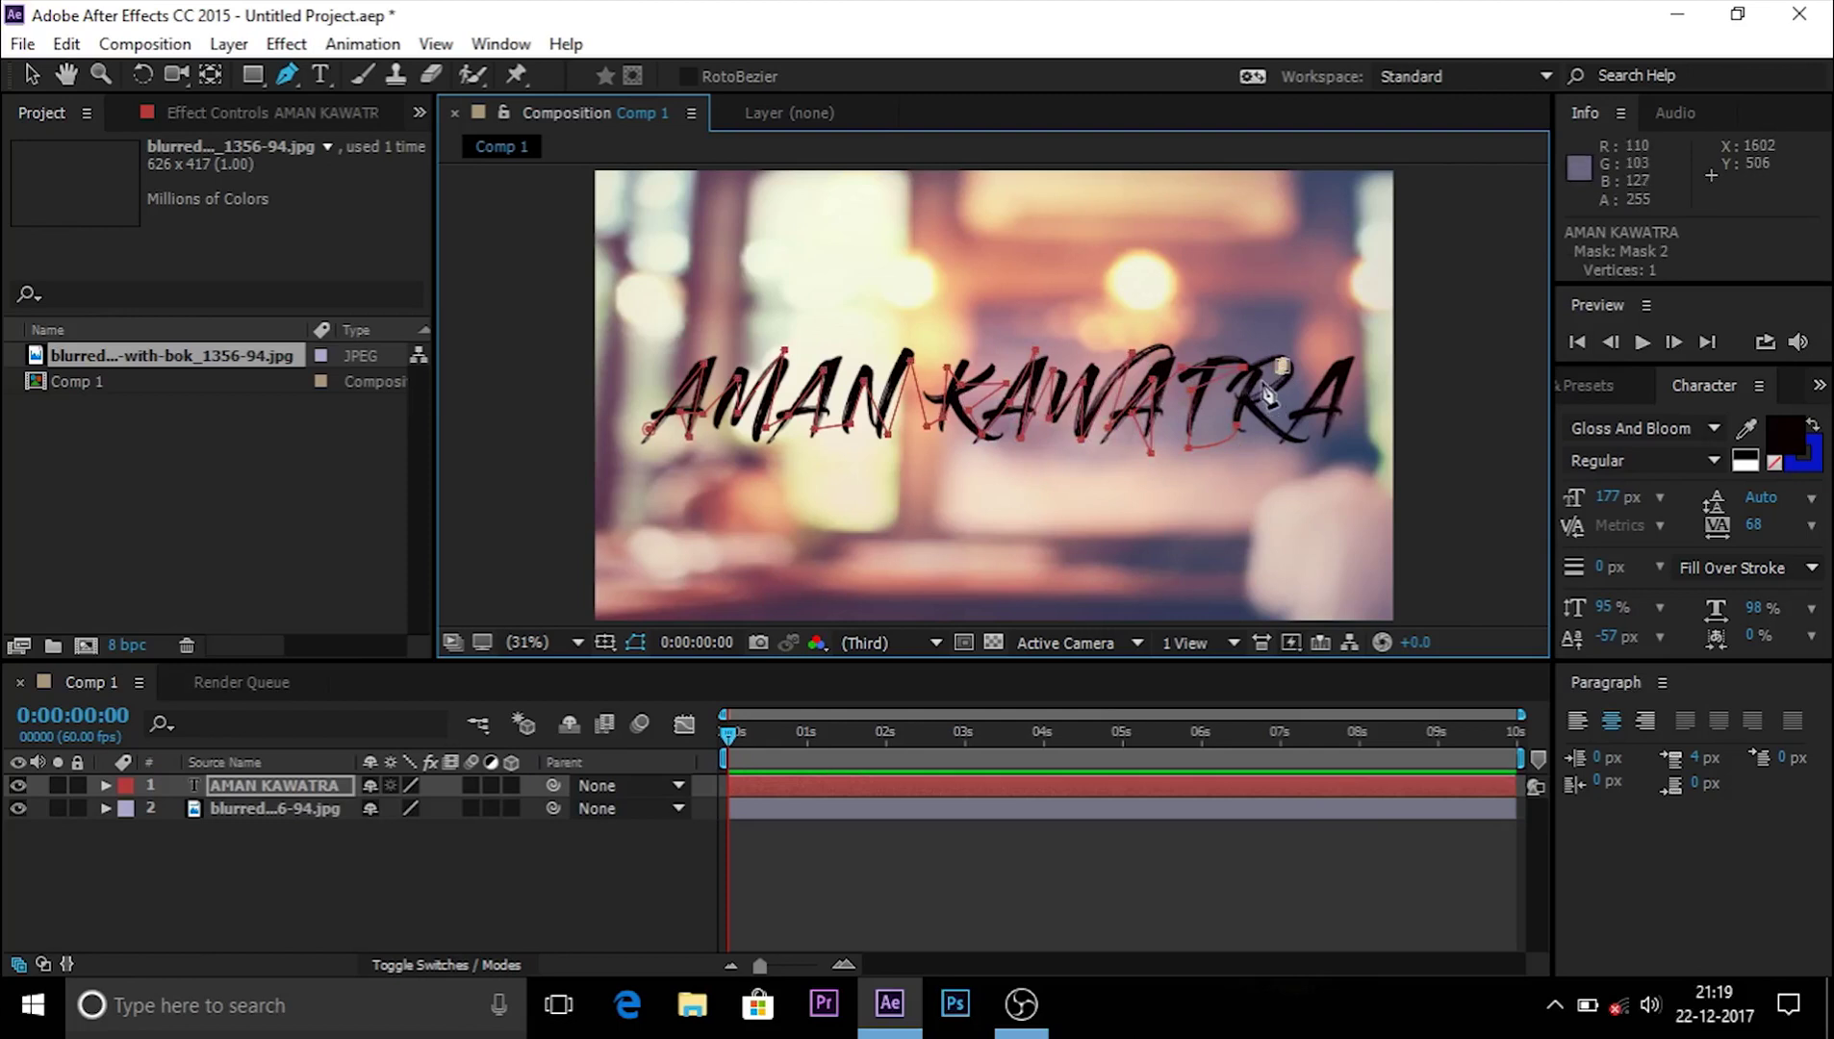
pyautogui.click(1268, 409)
pyautogui.click(1285, 373)
pyautogui.click(1286, 437)
pyautogui.click(1314, 430)
pyautogui.click(1355, 364)
pyautogui.click(1341, 441)
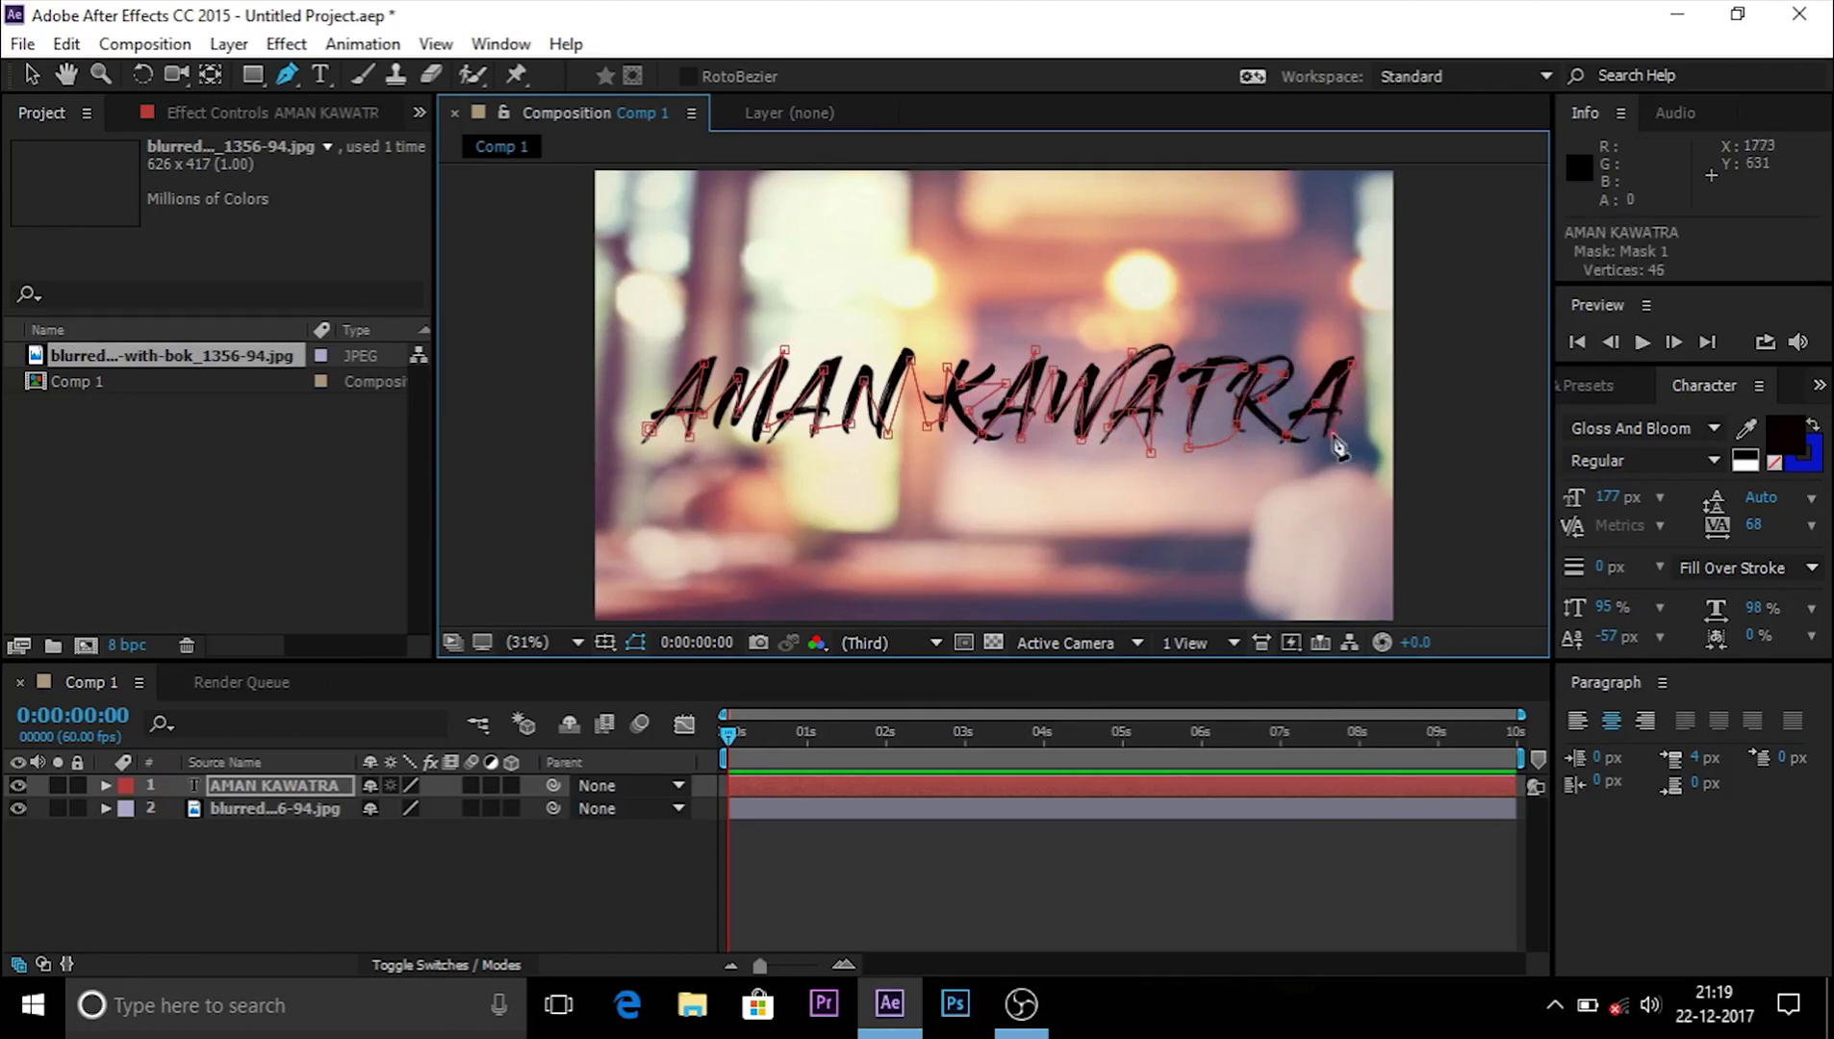
pyautogui.click(1332, 416)
pyautogui.click(1337, 429)
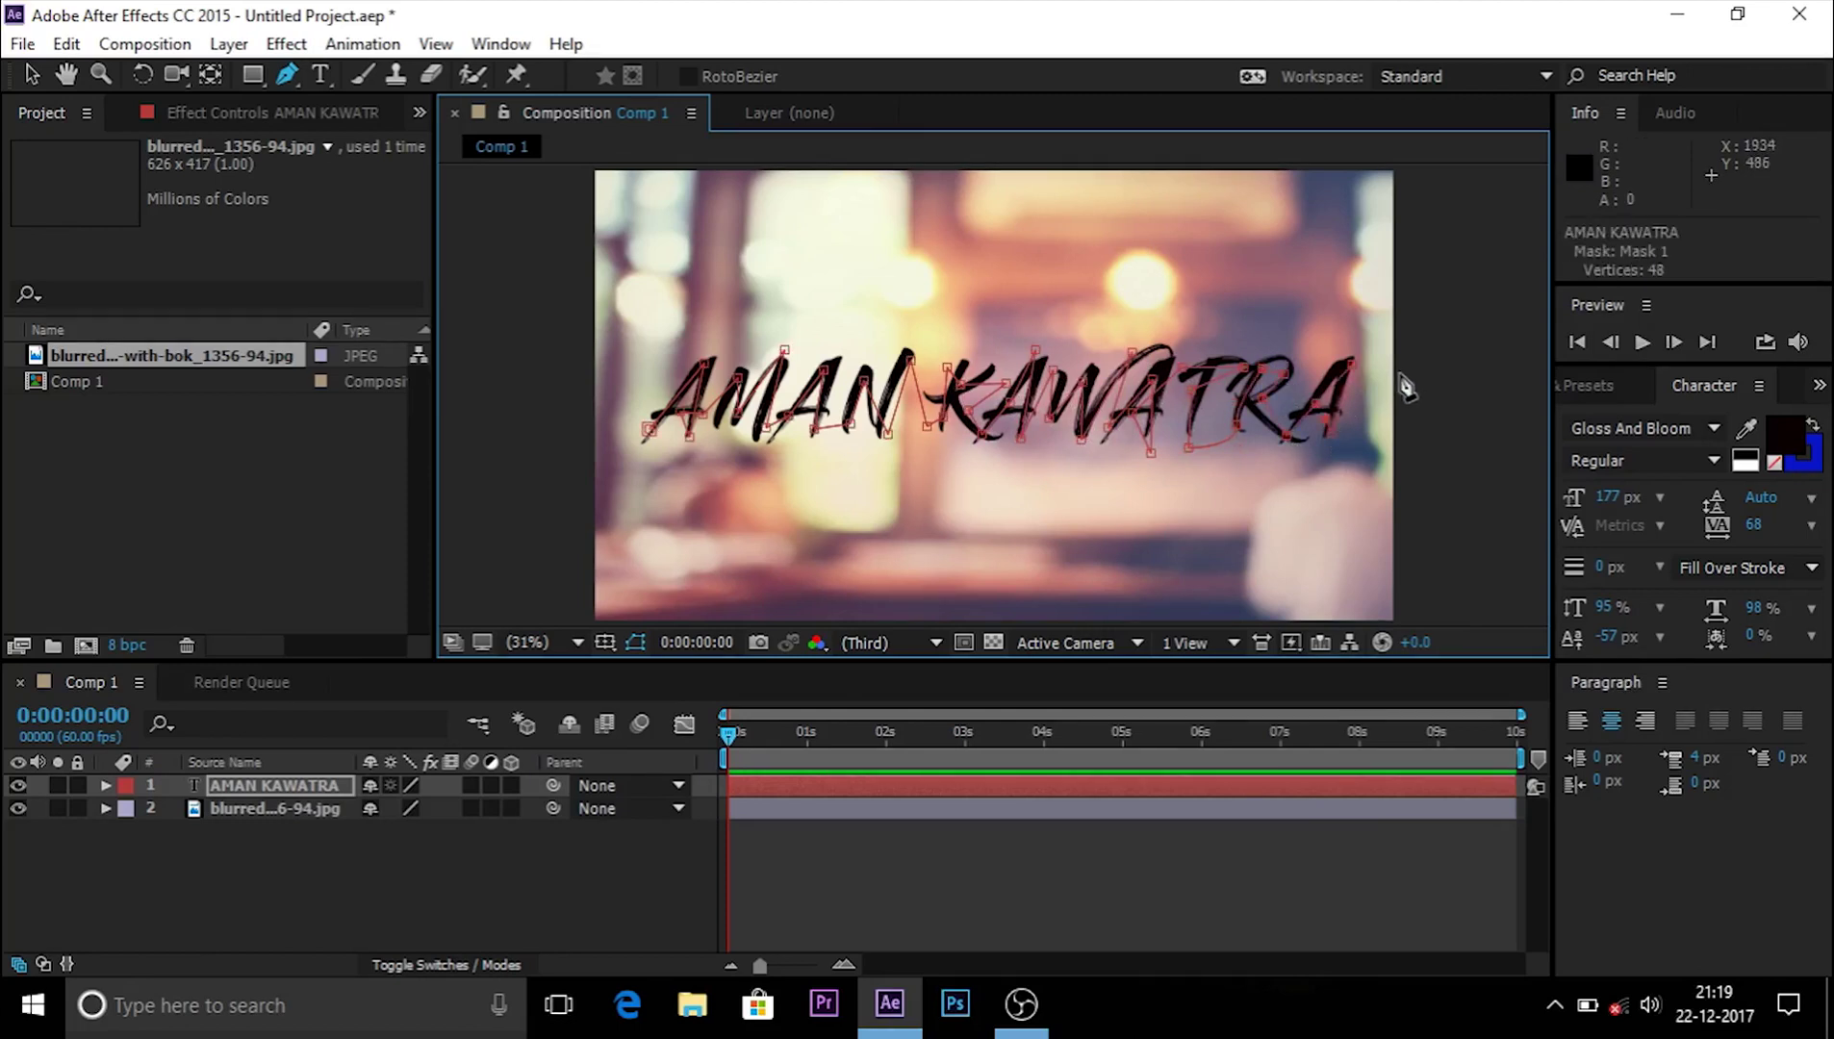
# Step: Search Effects & Presets for STROK and apply the Stroke effect to the text layer
pyautogui.click(1587, 386)
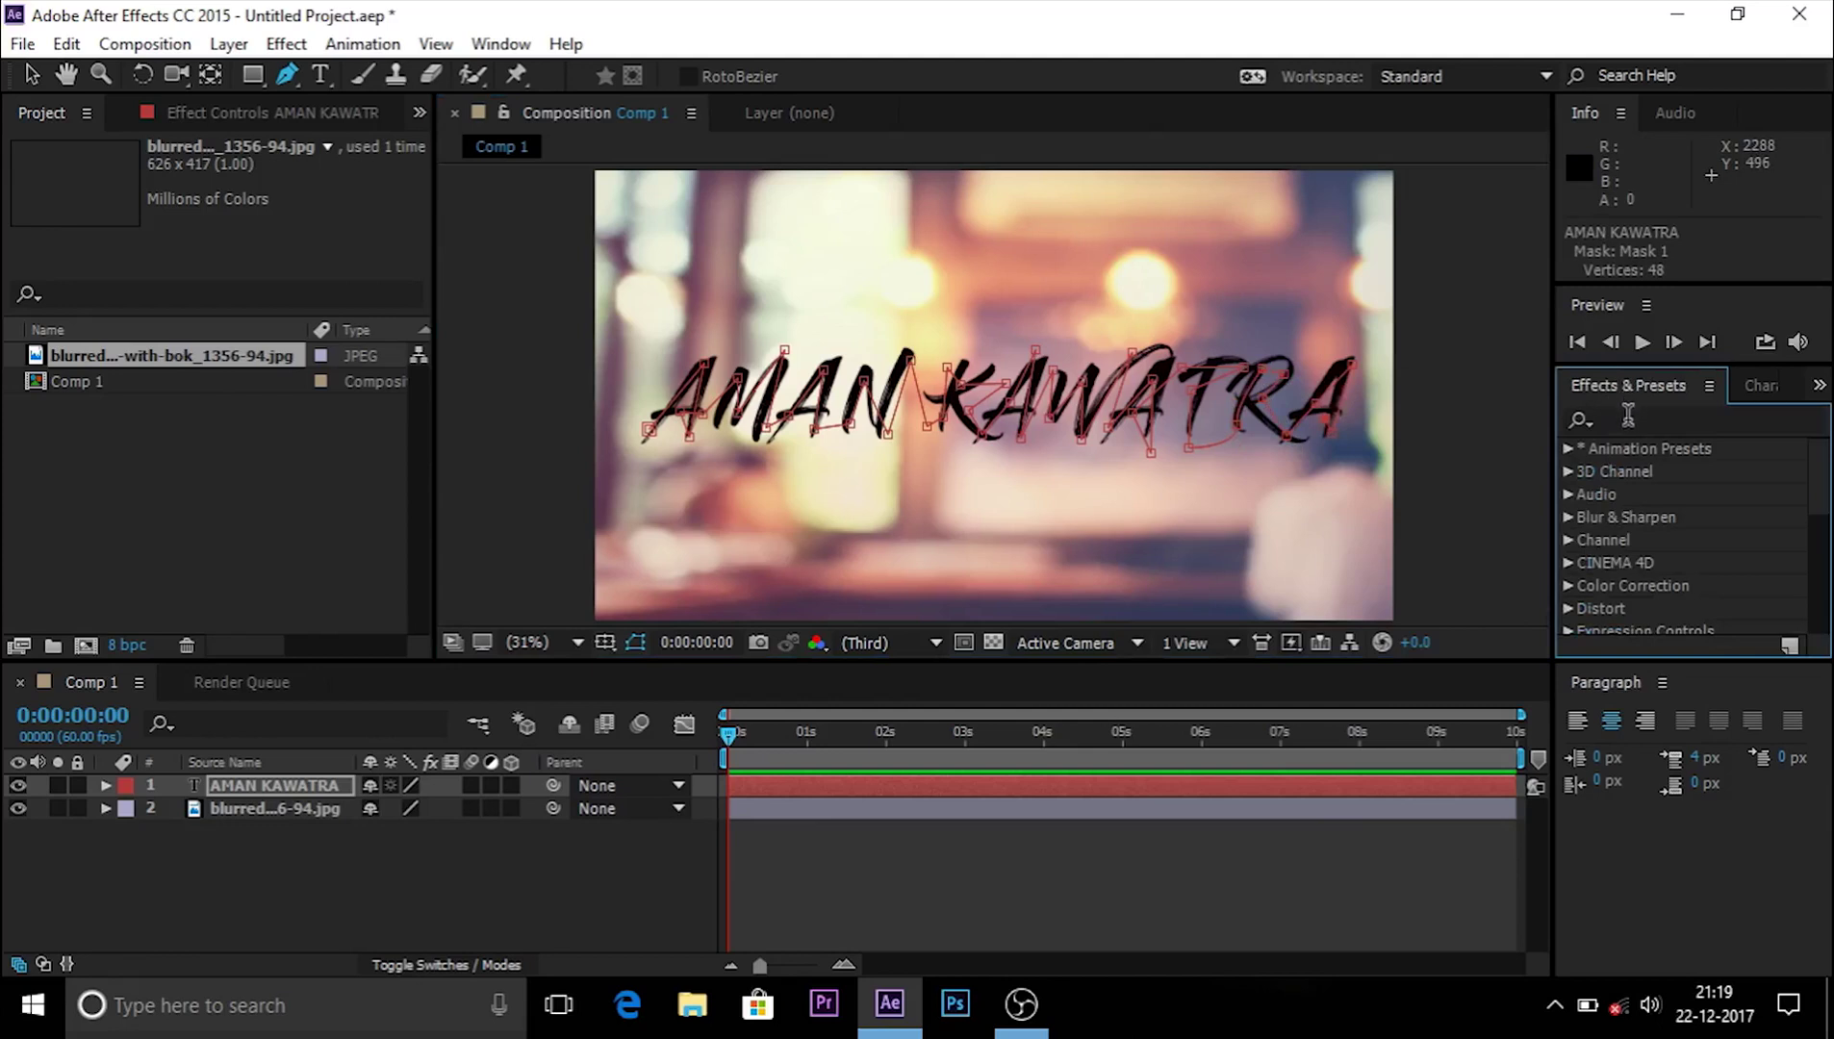
pyautogui.click(1627, 419)
pyautogui.write('STRO')
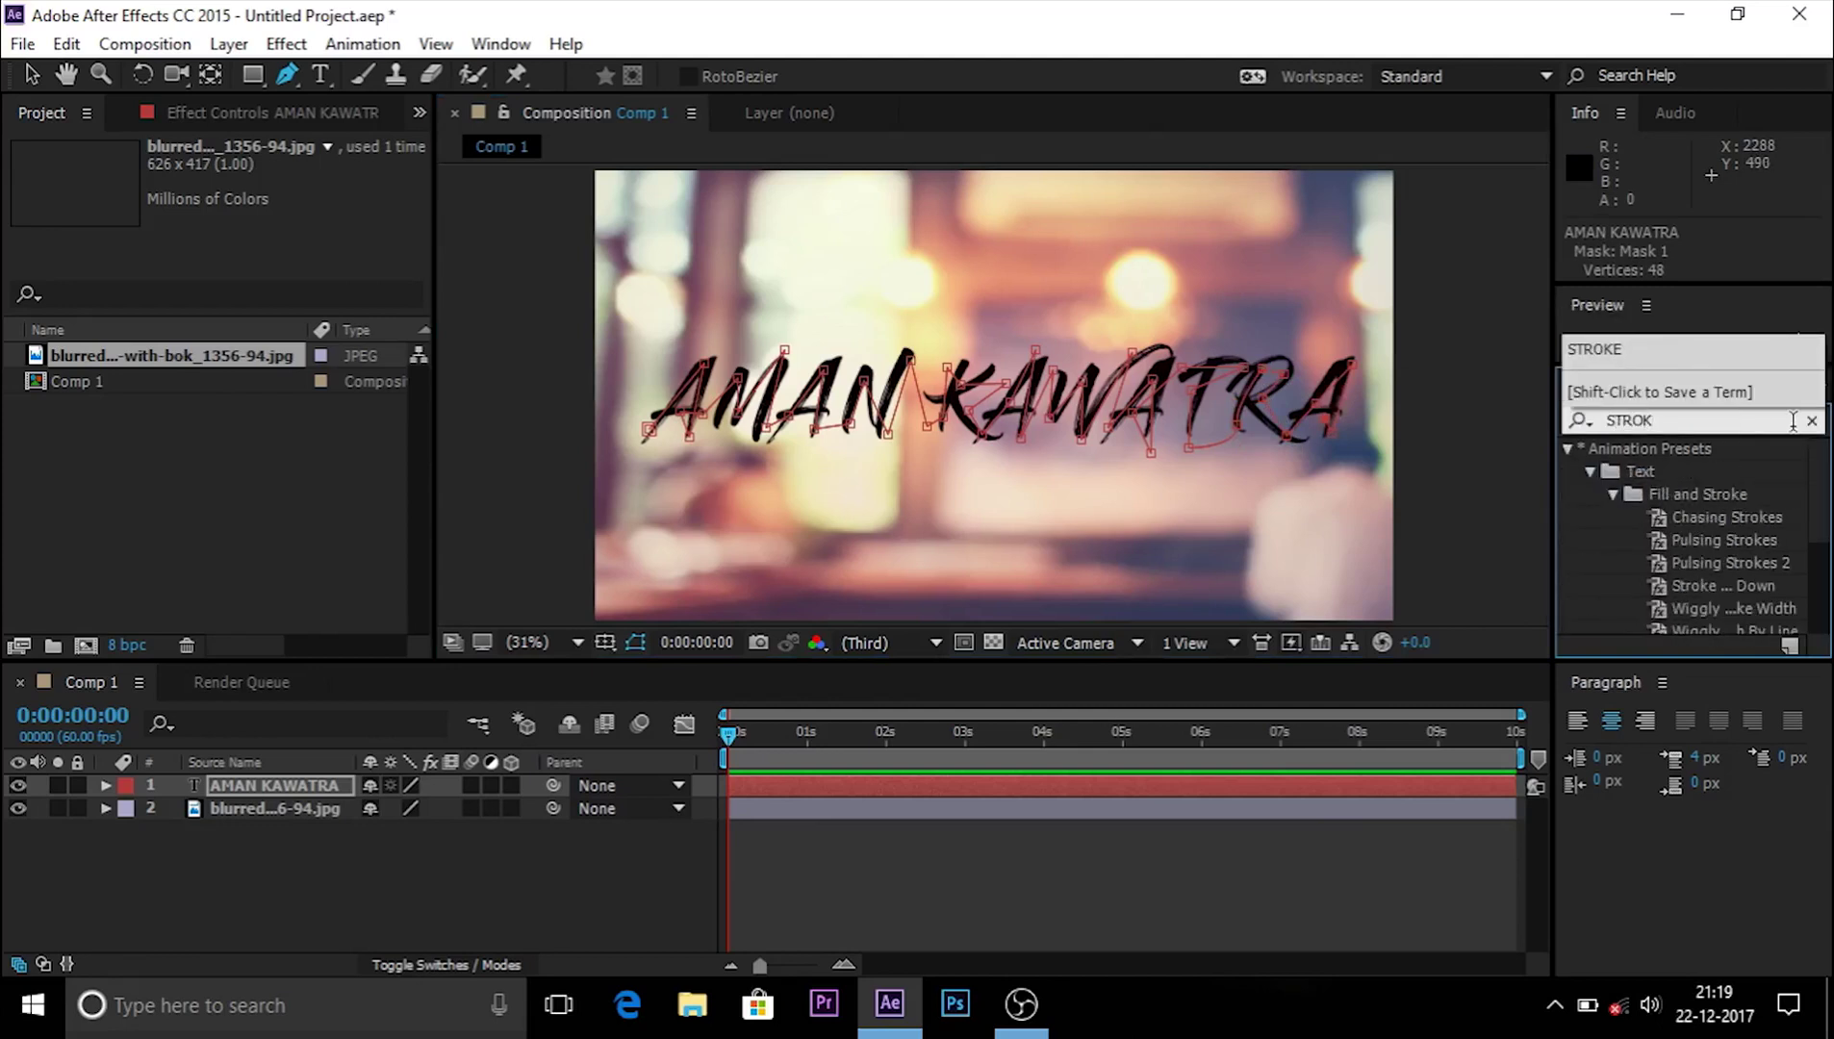
pyautogui.write('K')
pyautogui.scroll(-3, 1746, 501)
pyautogui.moveTo(1647, 575)
pyautogui.mouseDown()
pyautogui.moveTo(1382, 446)
pyautogui.moveTo(1222, 419)
pyautogui.mouseUp()
# Step: Keep the Stroke path on Mask 1, set Brush Size to 93.4 and Paint Style to Reveal Original Image
pyautogui.press('capslock')
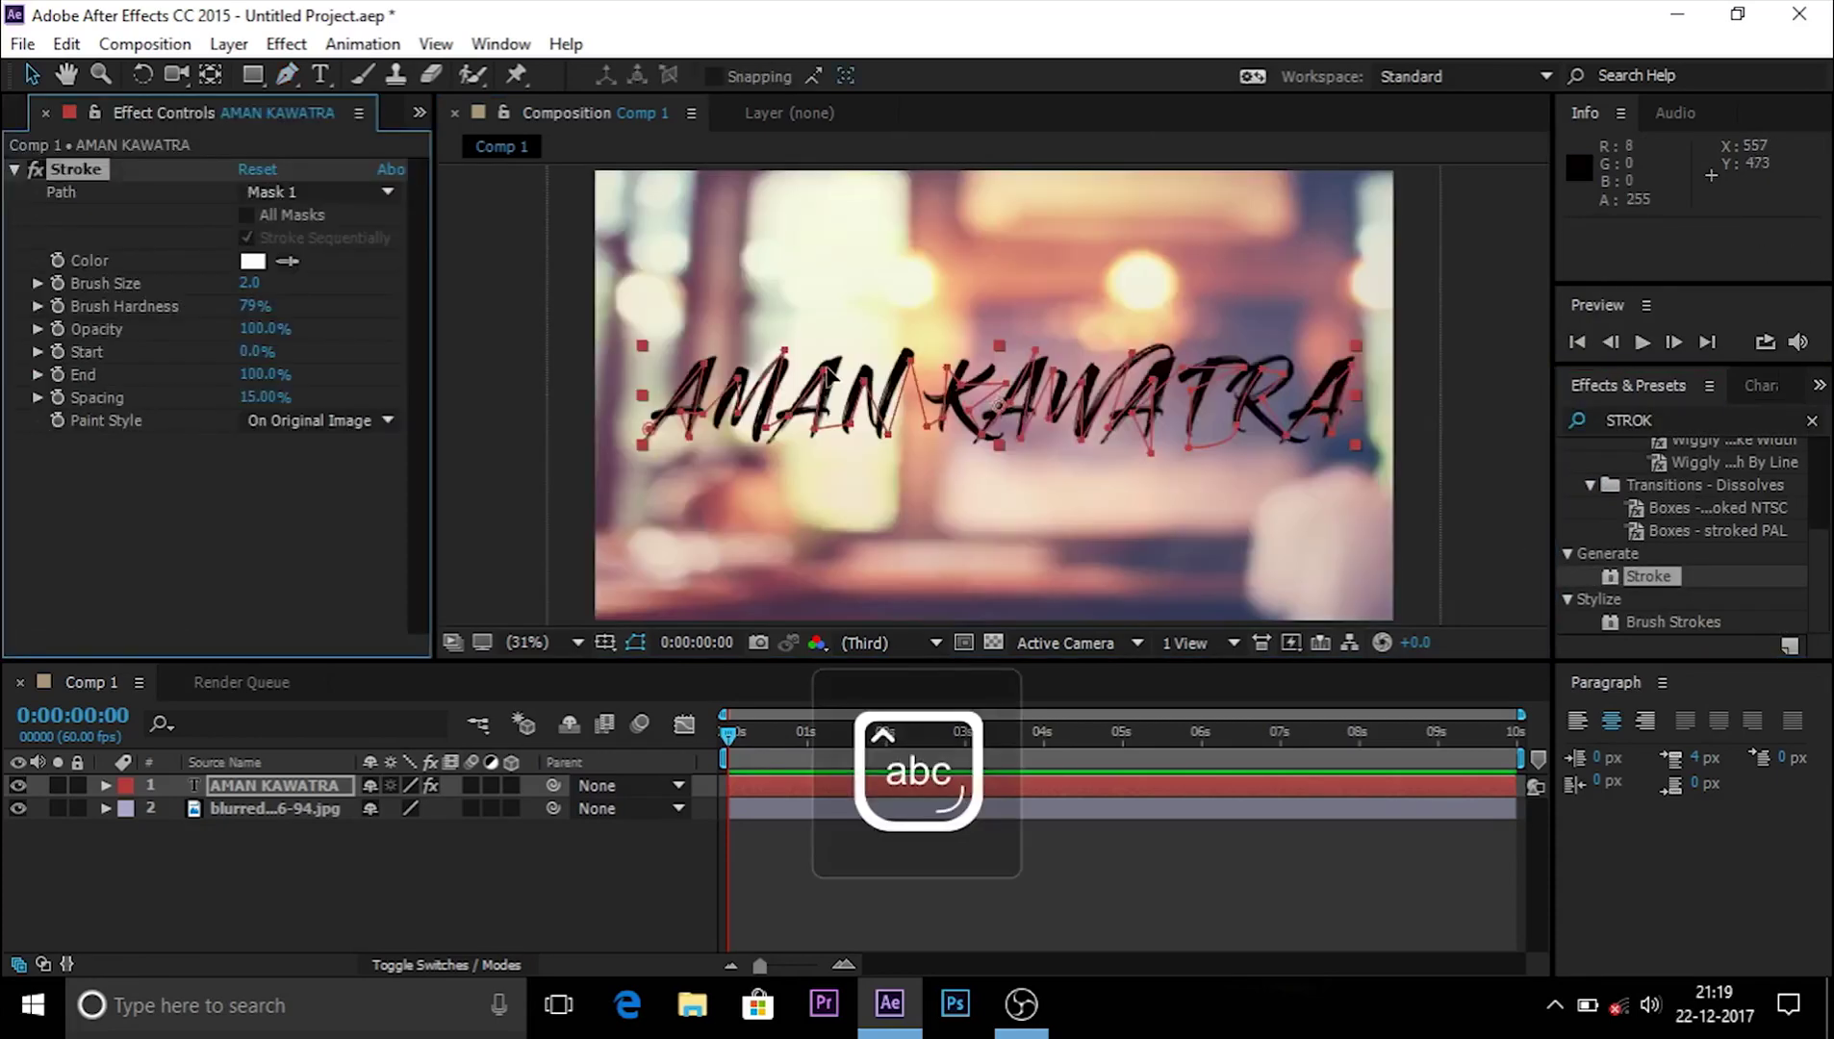
pyautogui.click(352, 192)
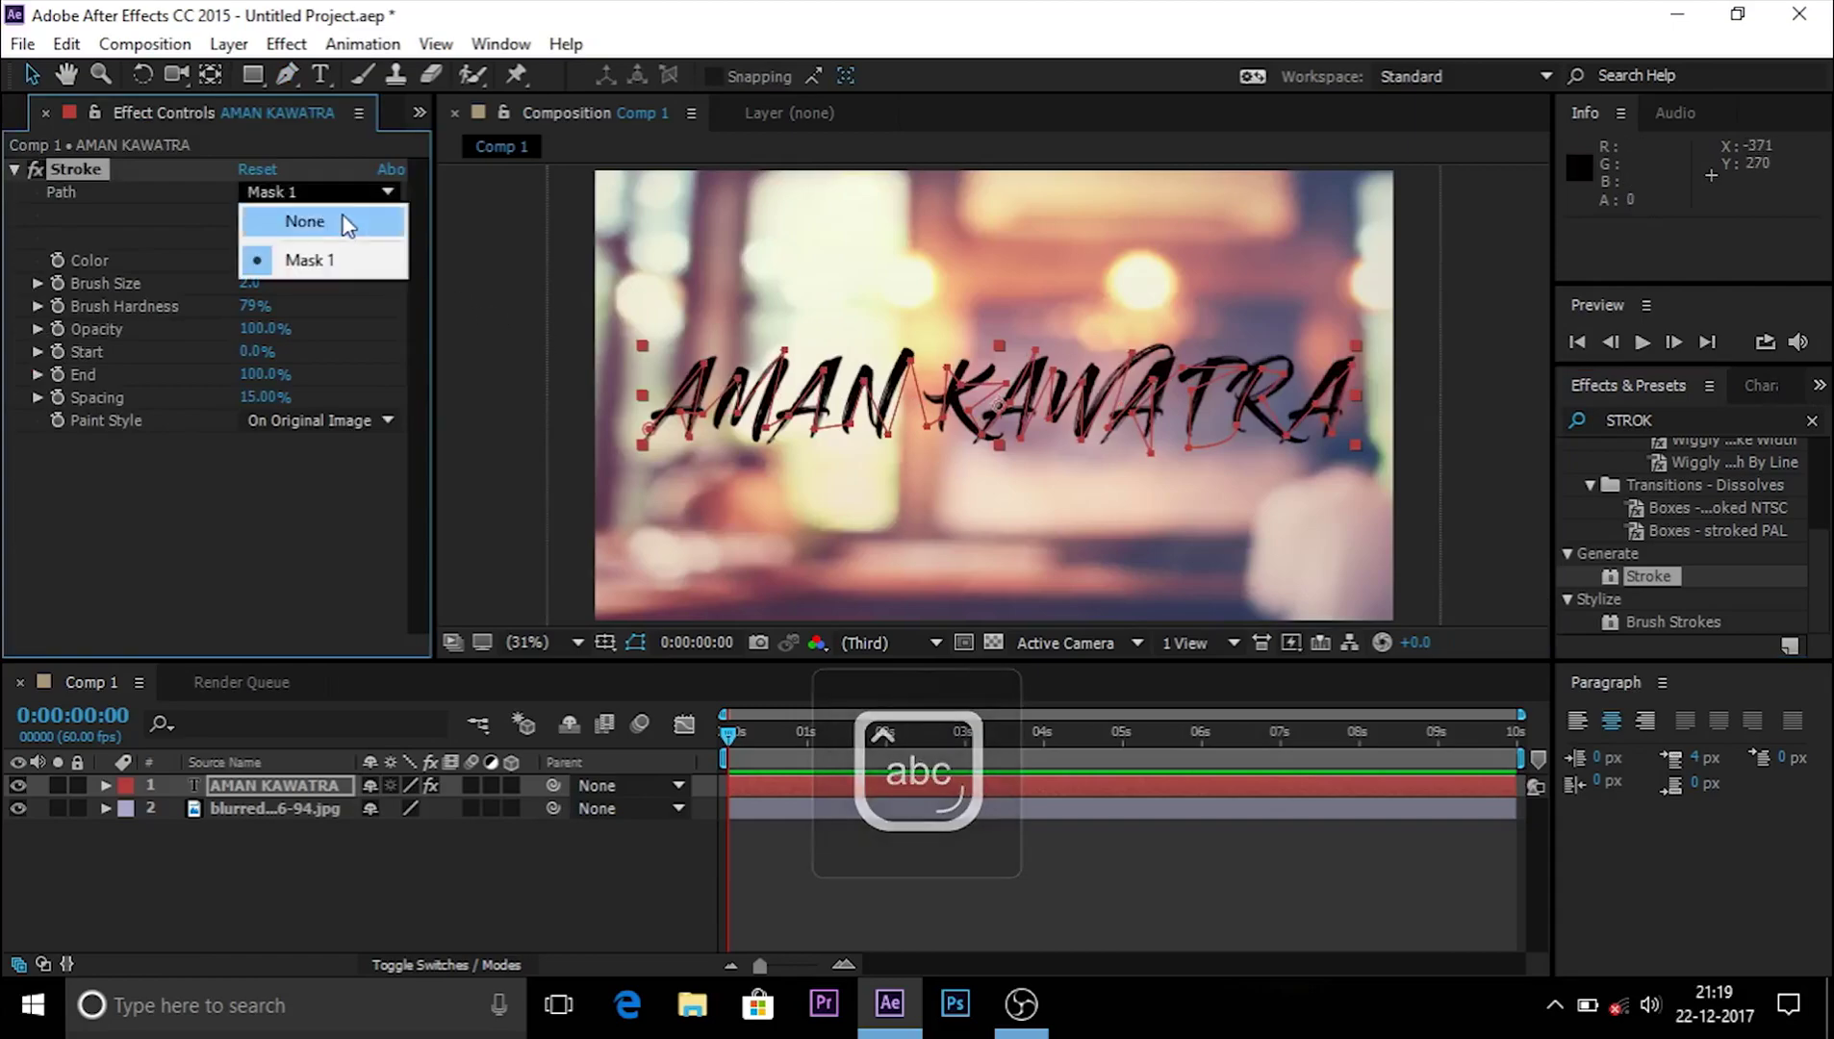
pyautogui.click(308, 256)
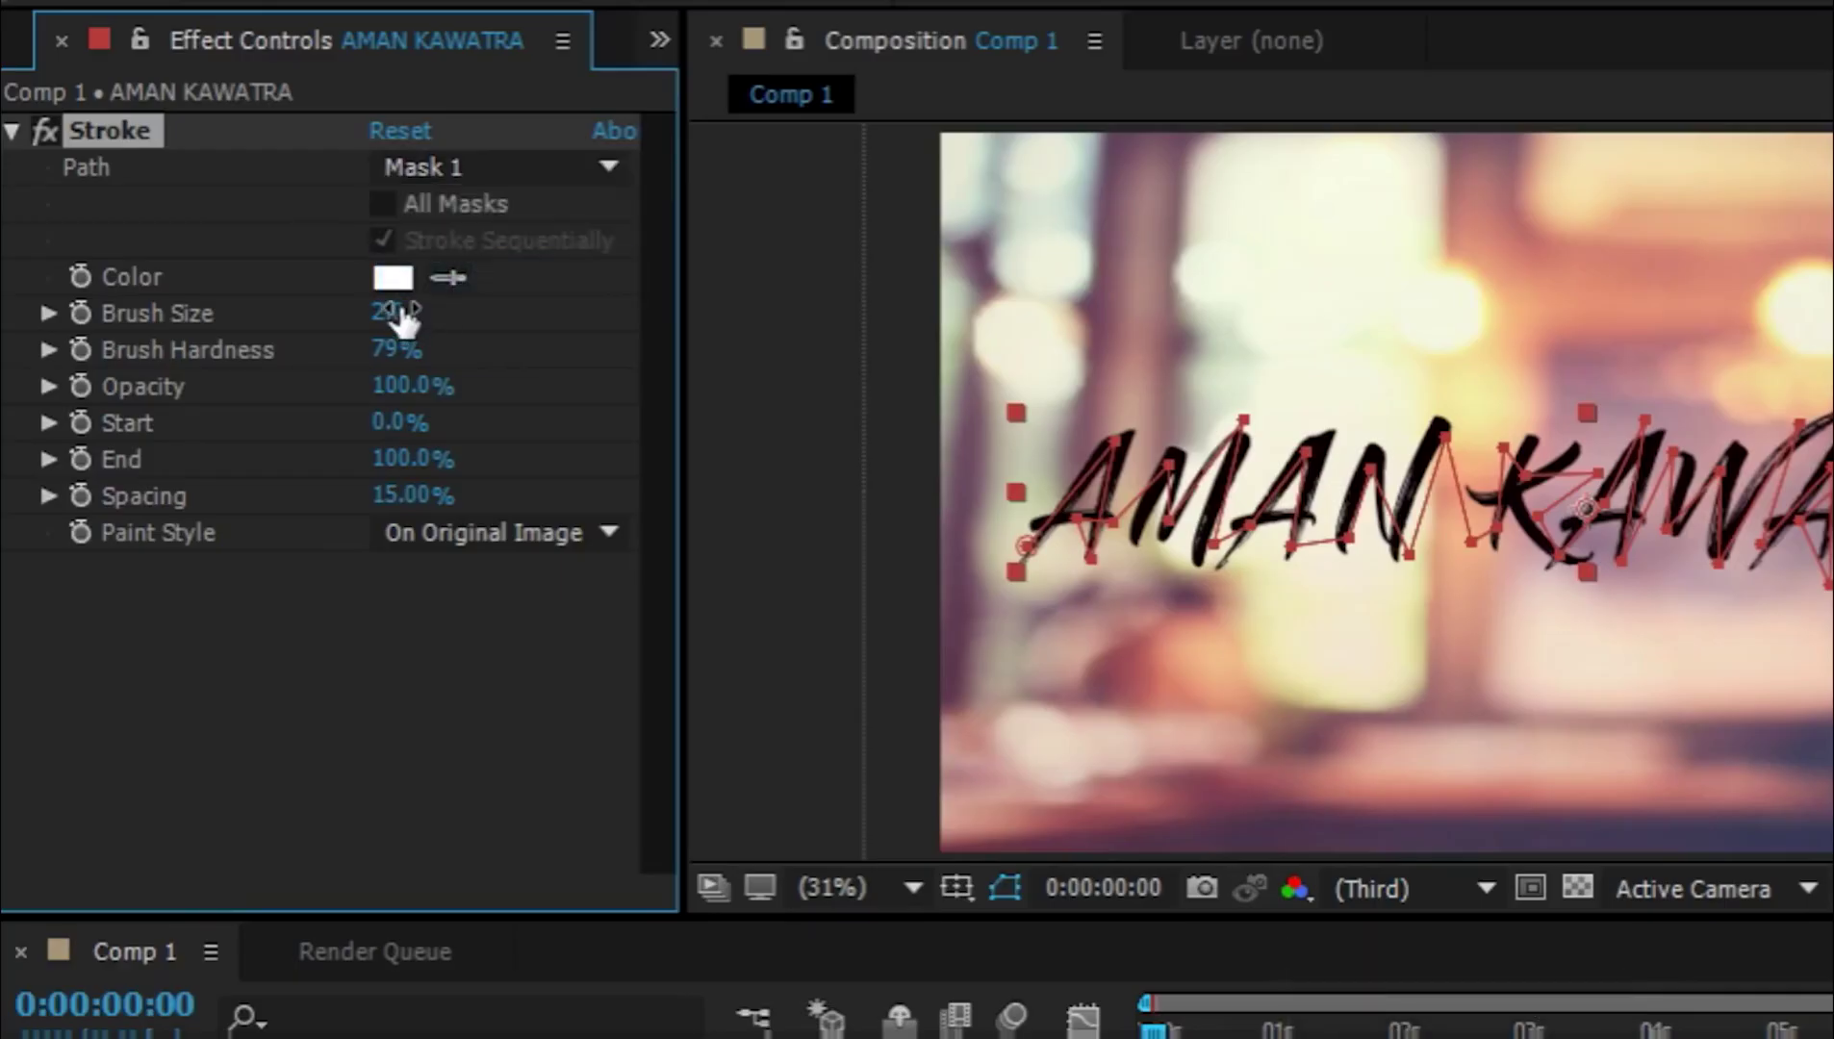
pyautogui.moveTo(386, 316)
pyautogui.mouseDown()
pyautogui.moveTo(1833, 324)
pyautogui.moveTo(1751, 451)
pyautogui.mouseUp()
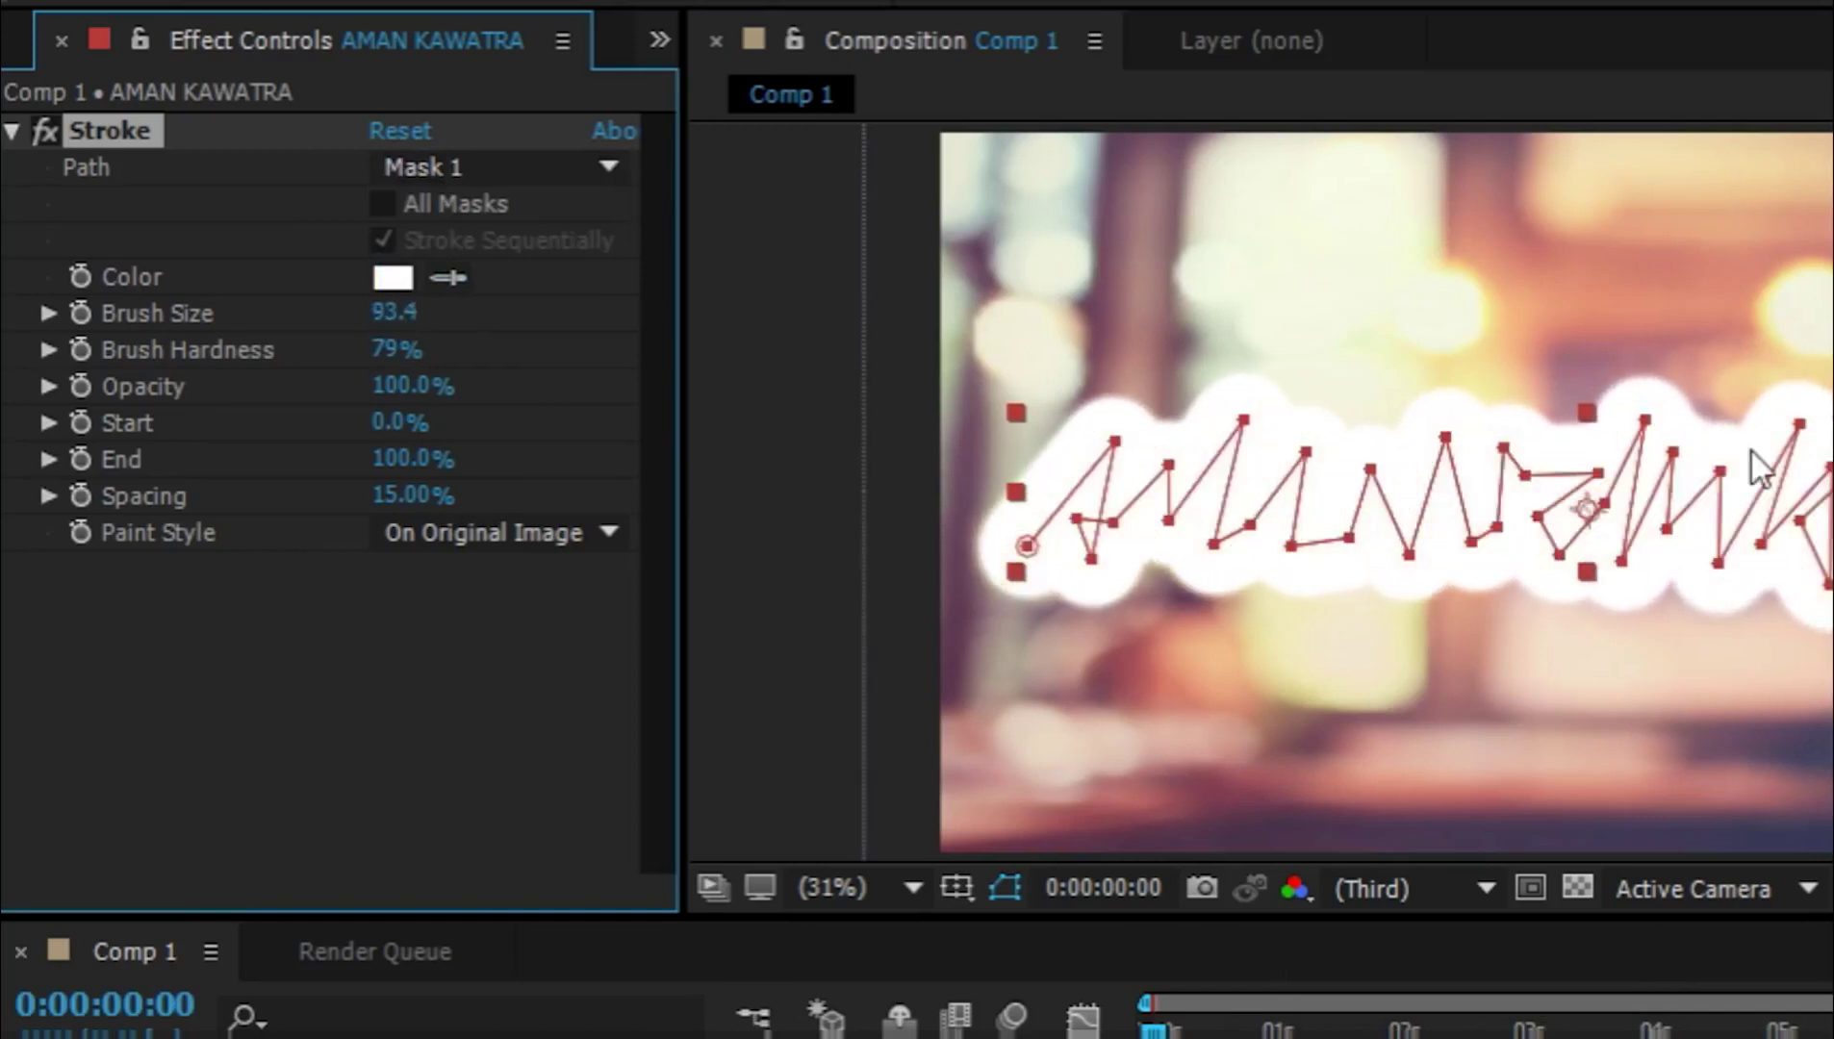
pyautogui.click(419, 532)
pyautogui.click(481, 677)
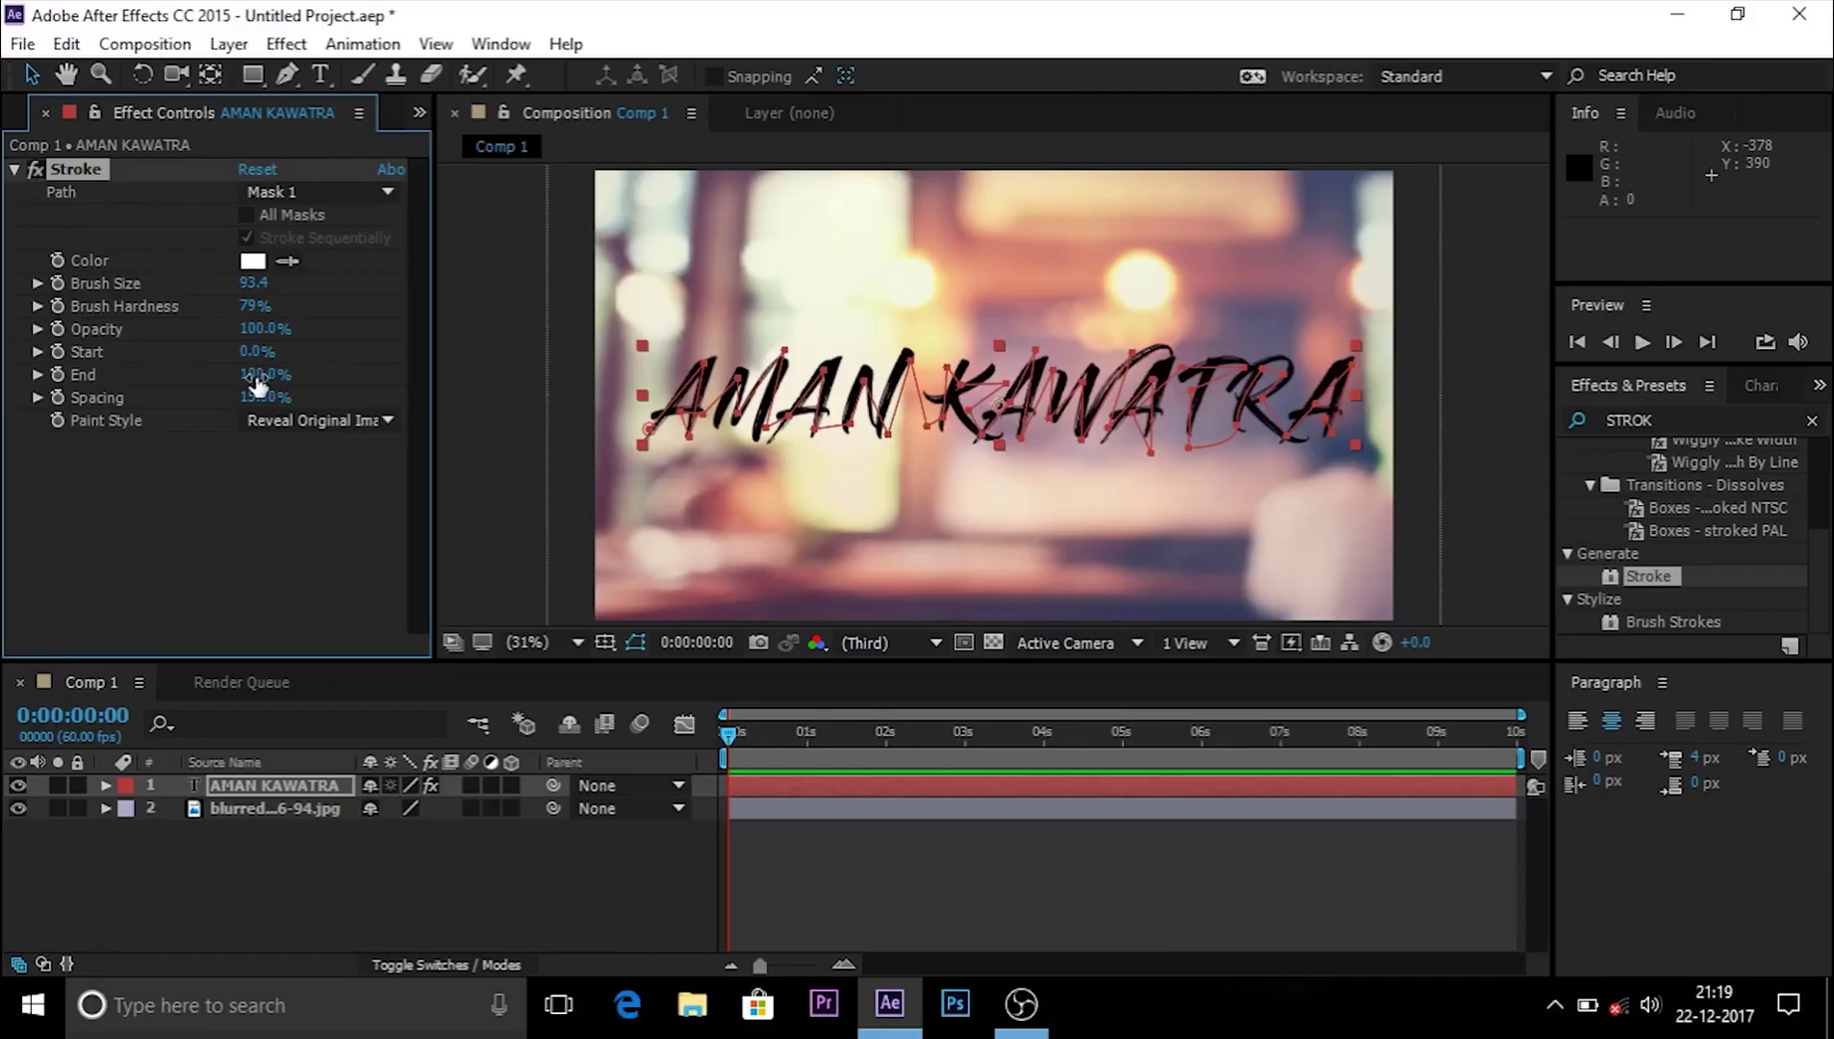
pyautogui.click(108, 781)
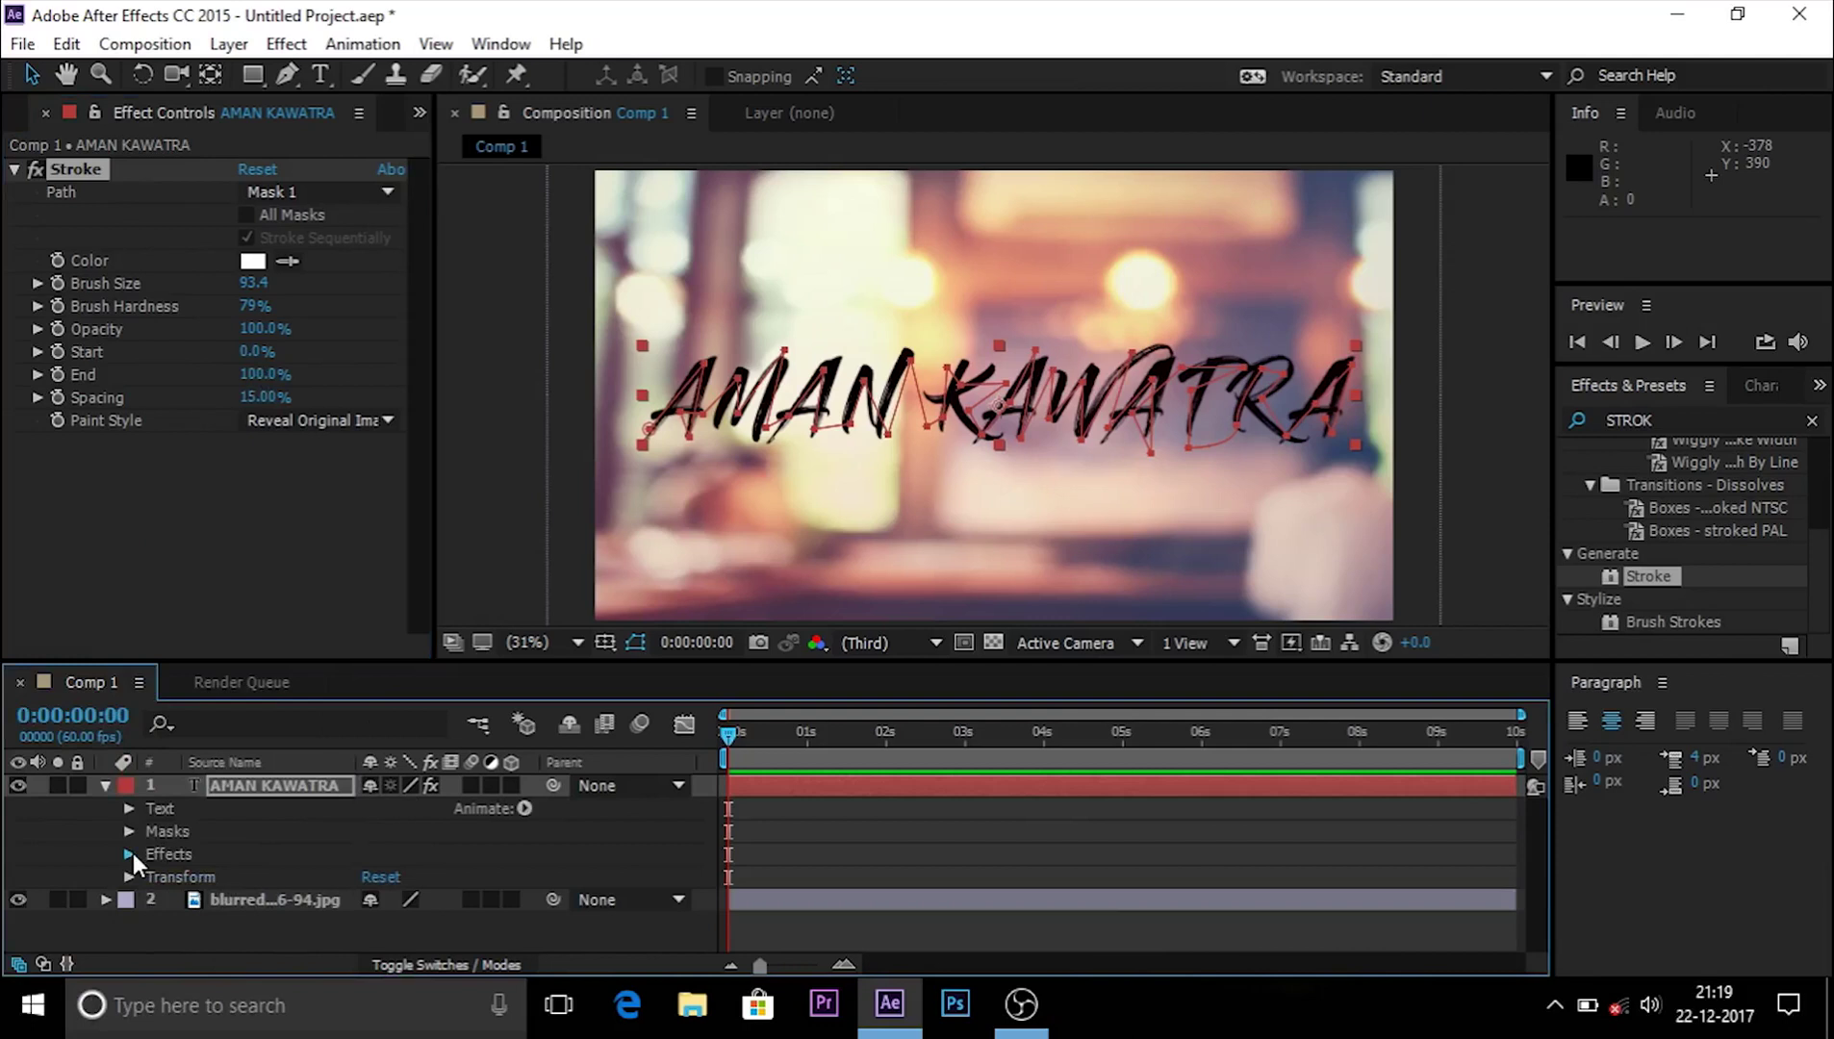
# Step: Open the layer's Stroke properties and keyframe End at 0% at the start
pyautogui.click(132, 853)
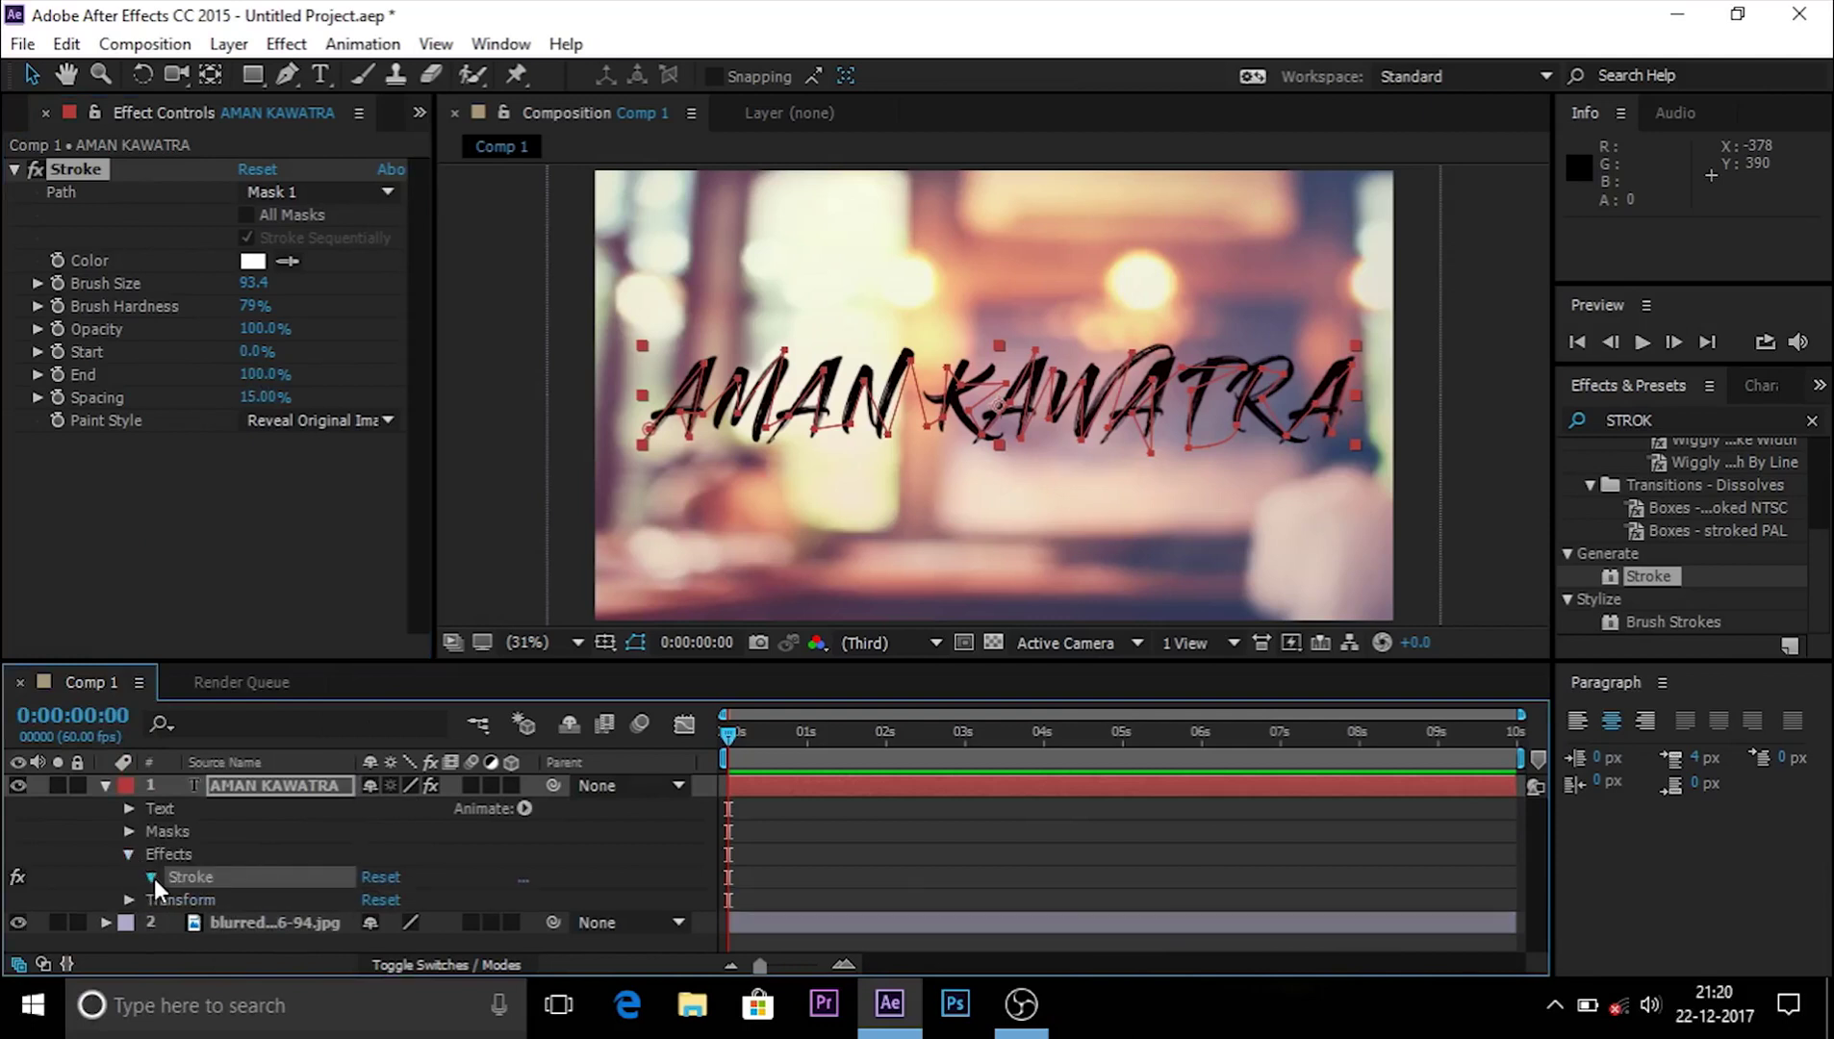
pyautogui.click(152, 877)
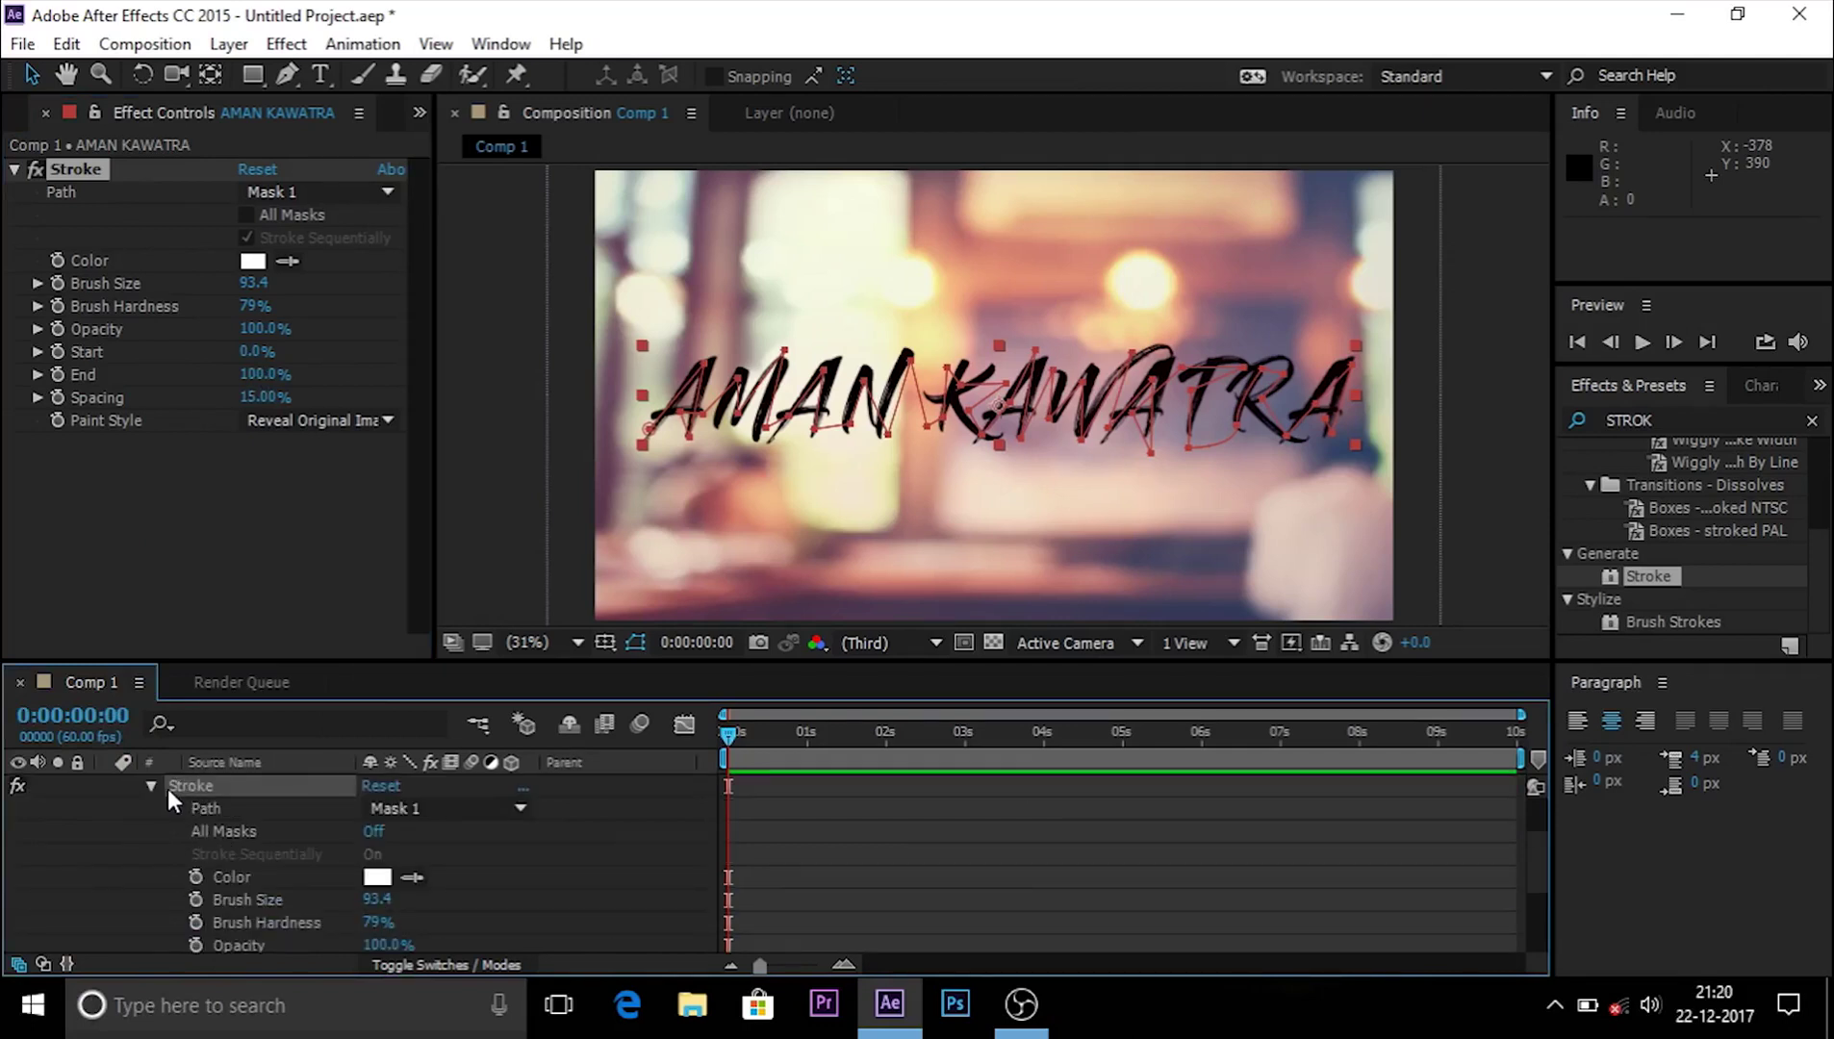
pyautogui.scroll(-3, 166, 863)
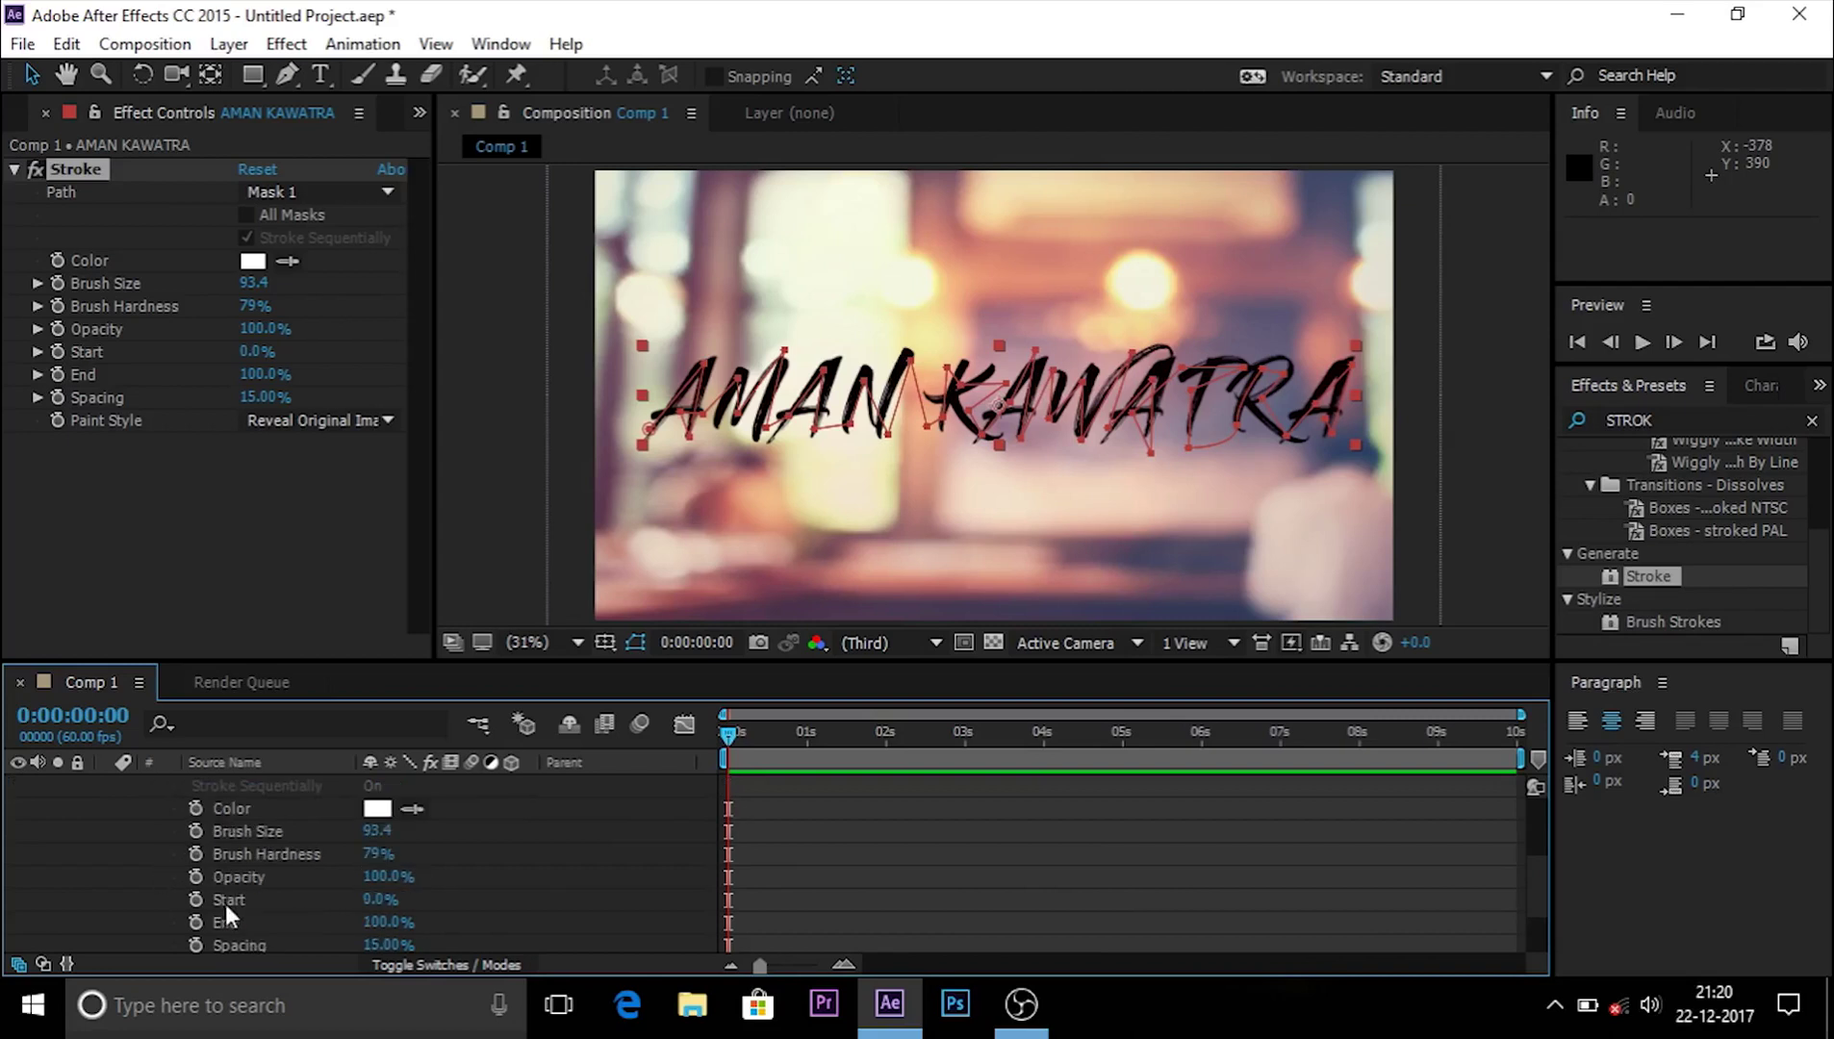
pyautogui.scroll(-4, 225, 905)
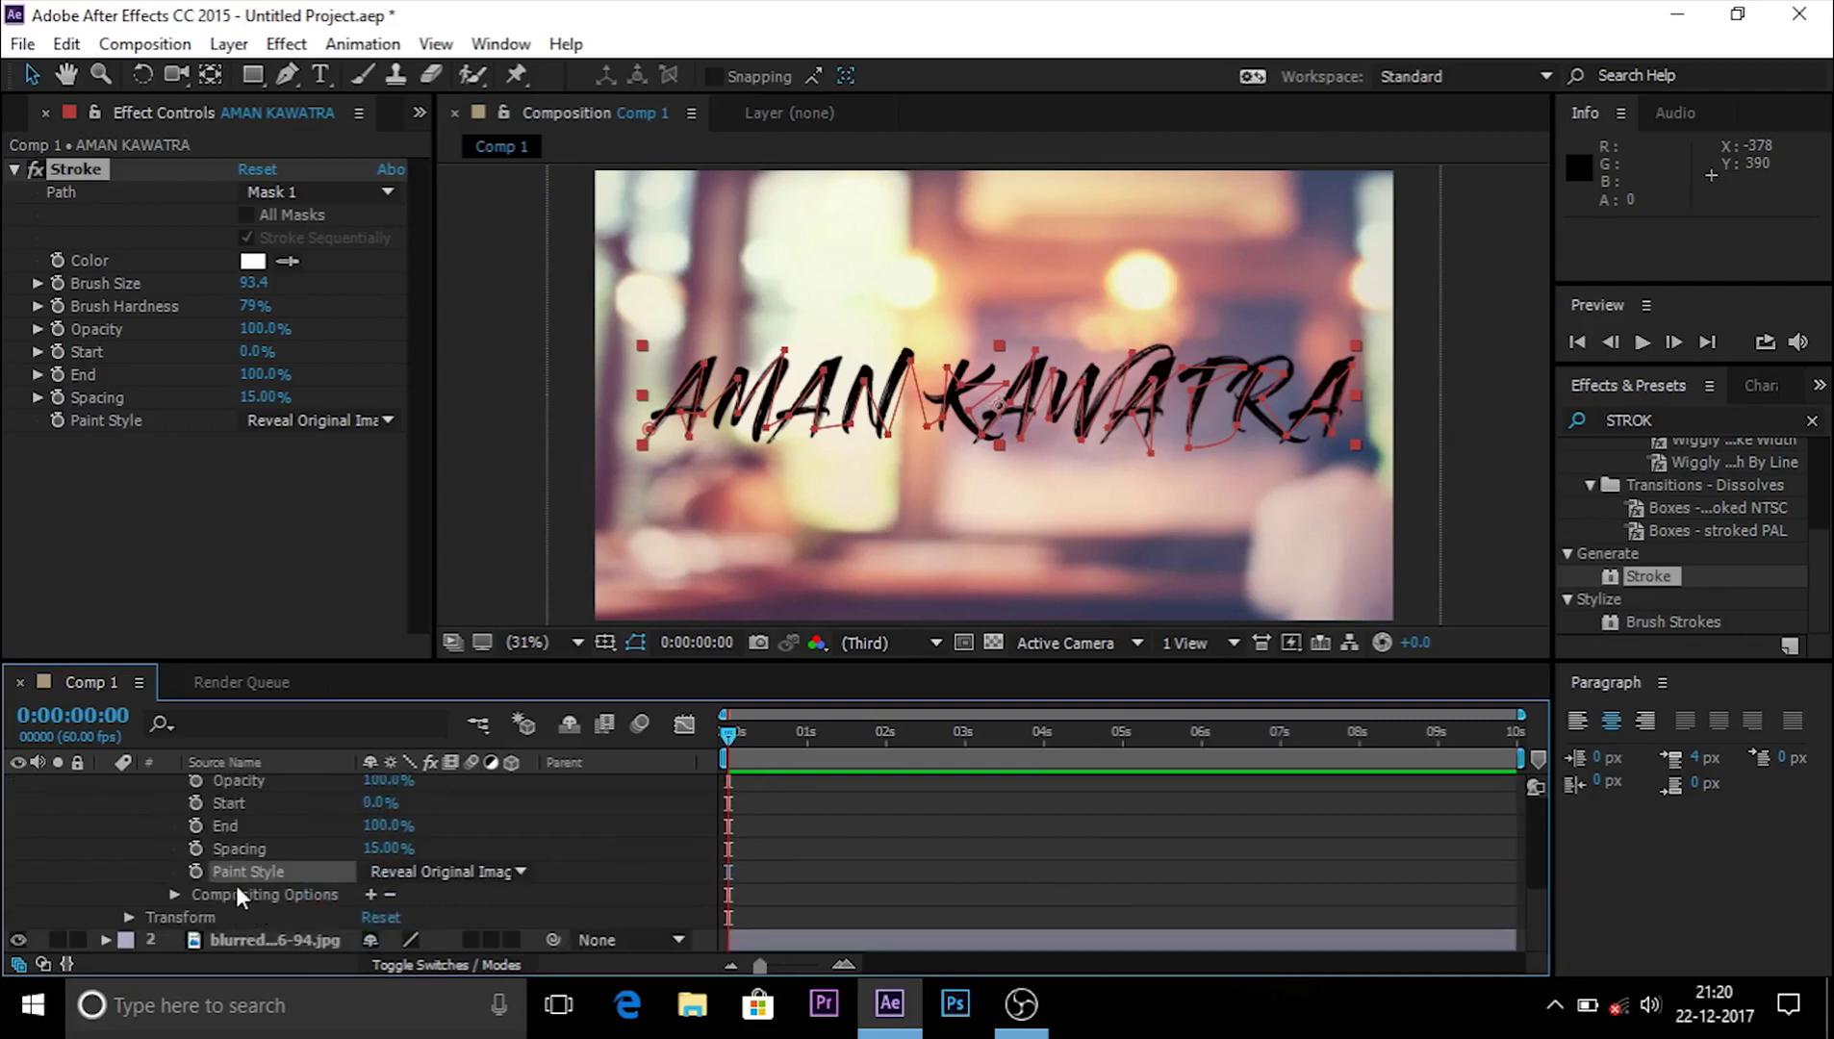
pyautogui.click(199, 828)
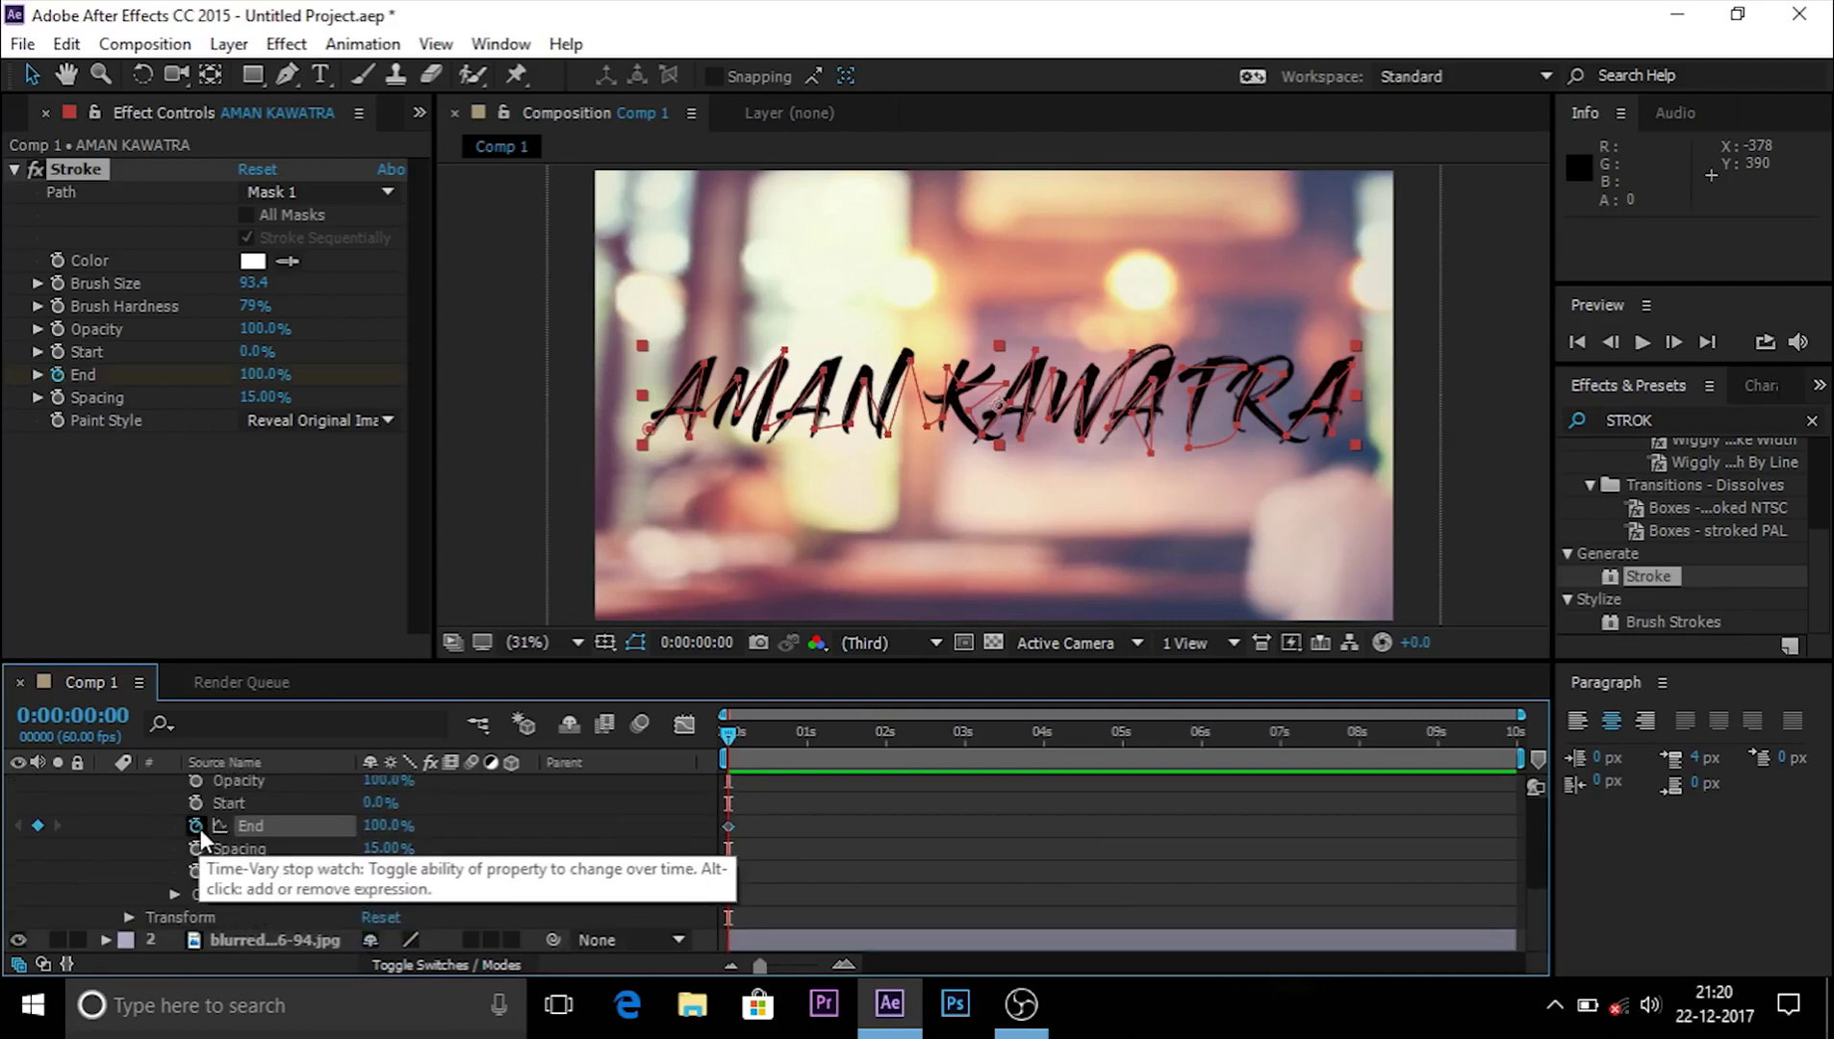
pyautogui.click(383, 824)
pyautogui.press('Return')
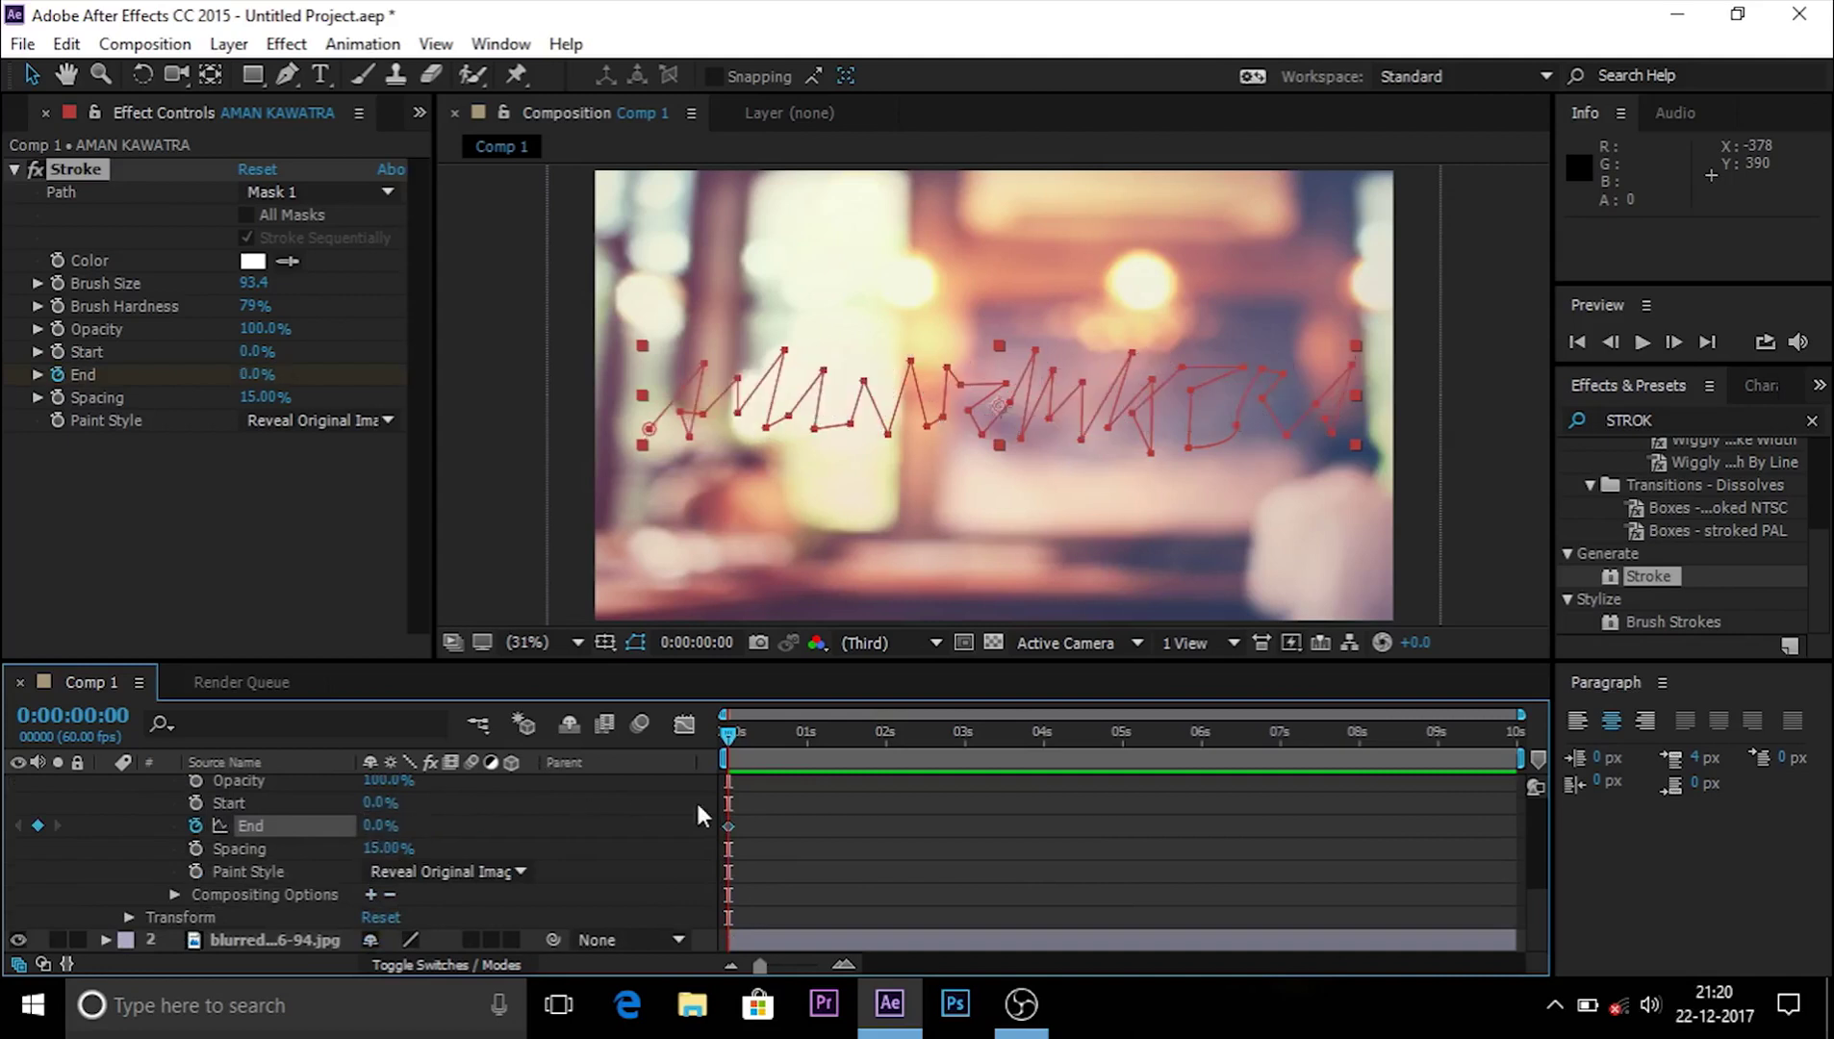
# Step: Keyframe Stroke End at 100% at five seconds, then return to the start
pyautogui.moveTo(730, 730); pyautogui.dragTo(1120, 761)
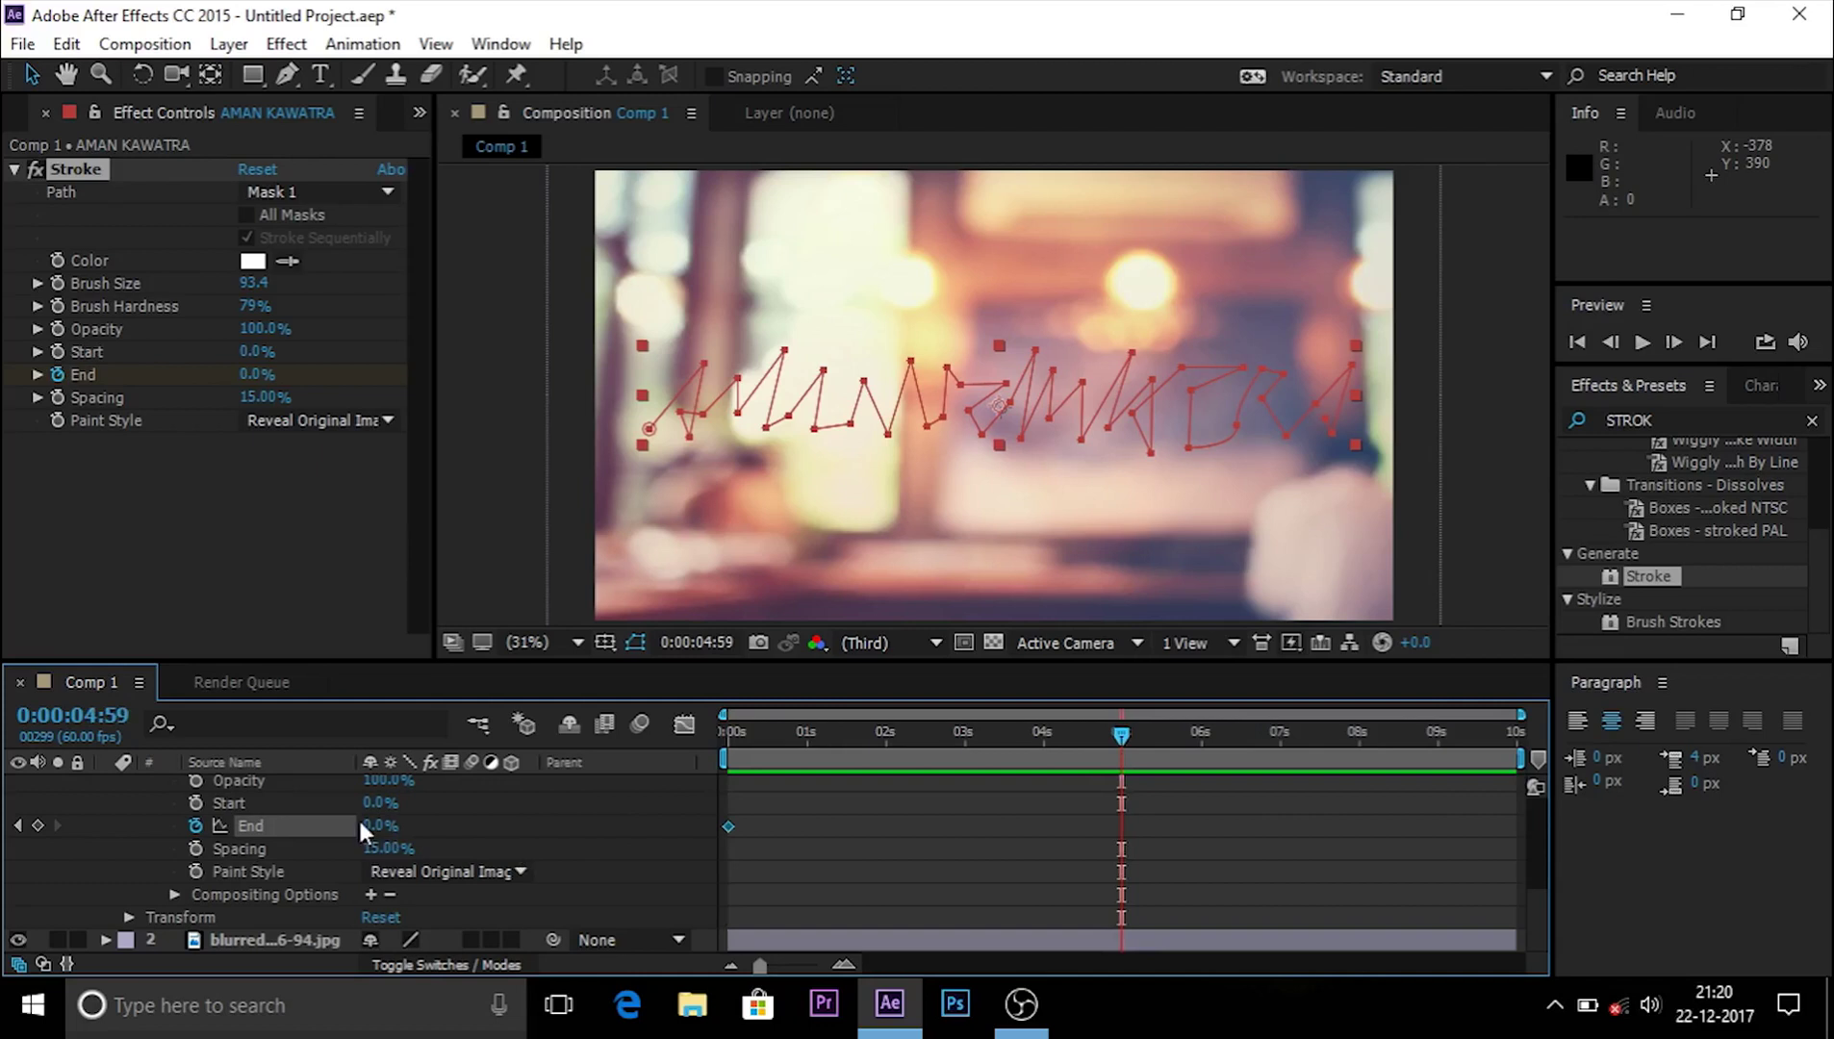
pyautogui.click(389, 825)
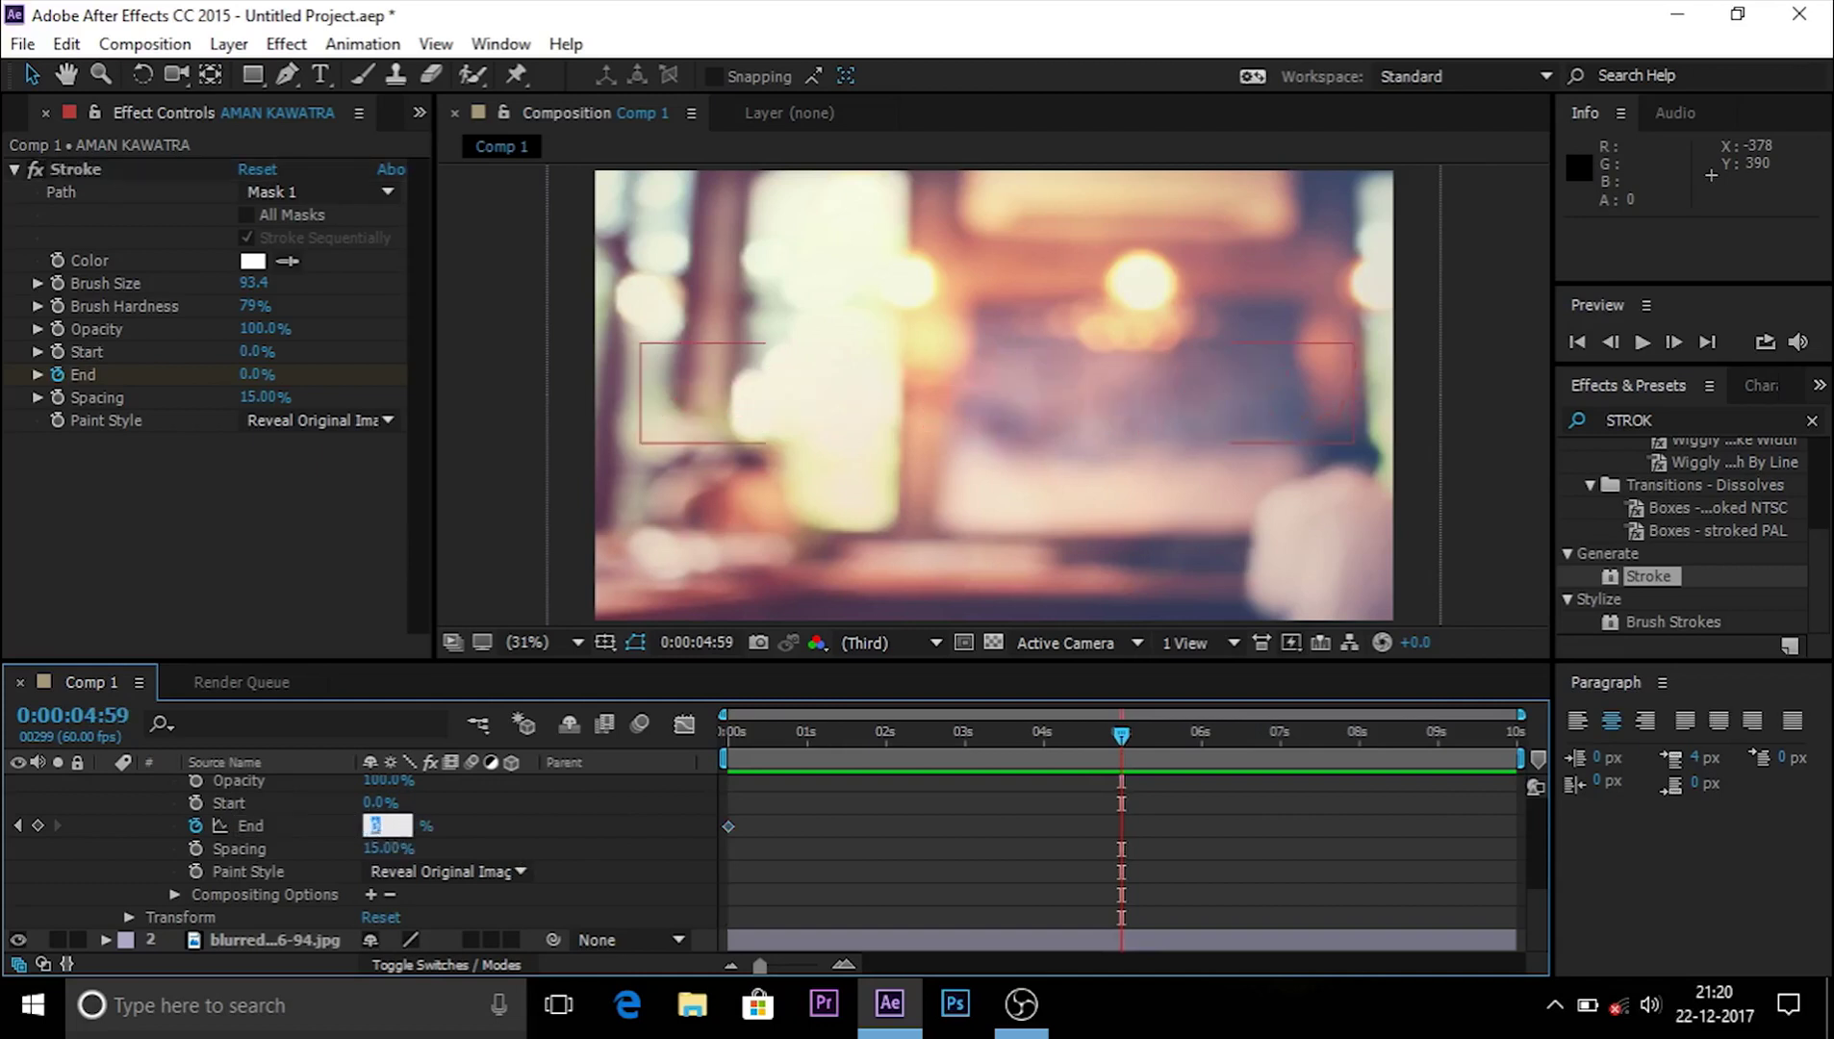
pyautogui.press('Return')
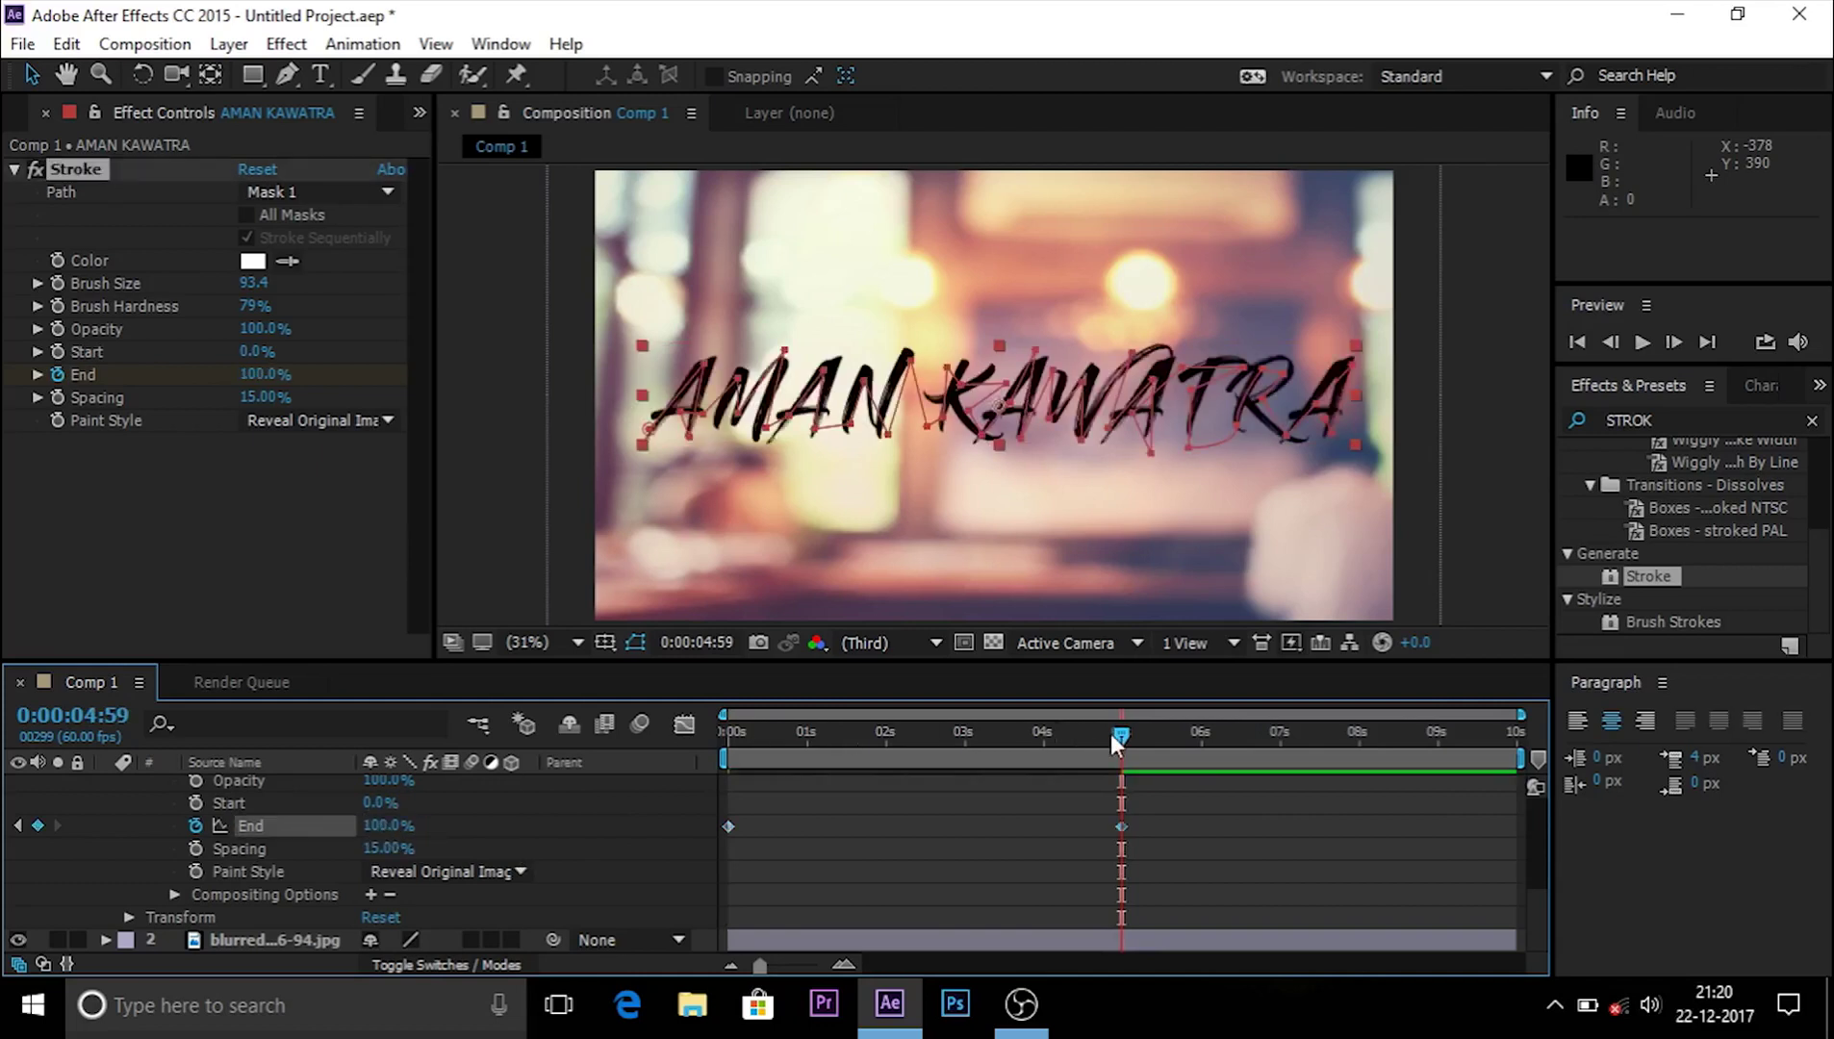
pyautogui.moveTo(1113, 742); pyautogui.dragTo(604, 758)
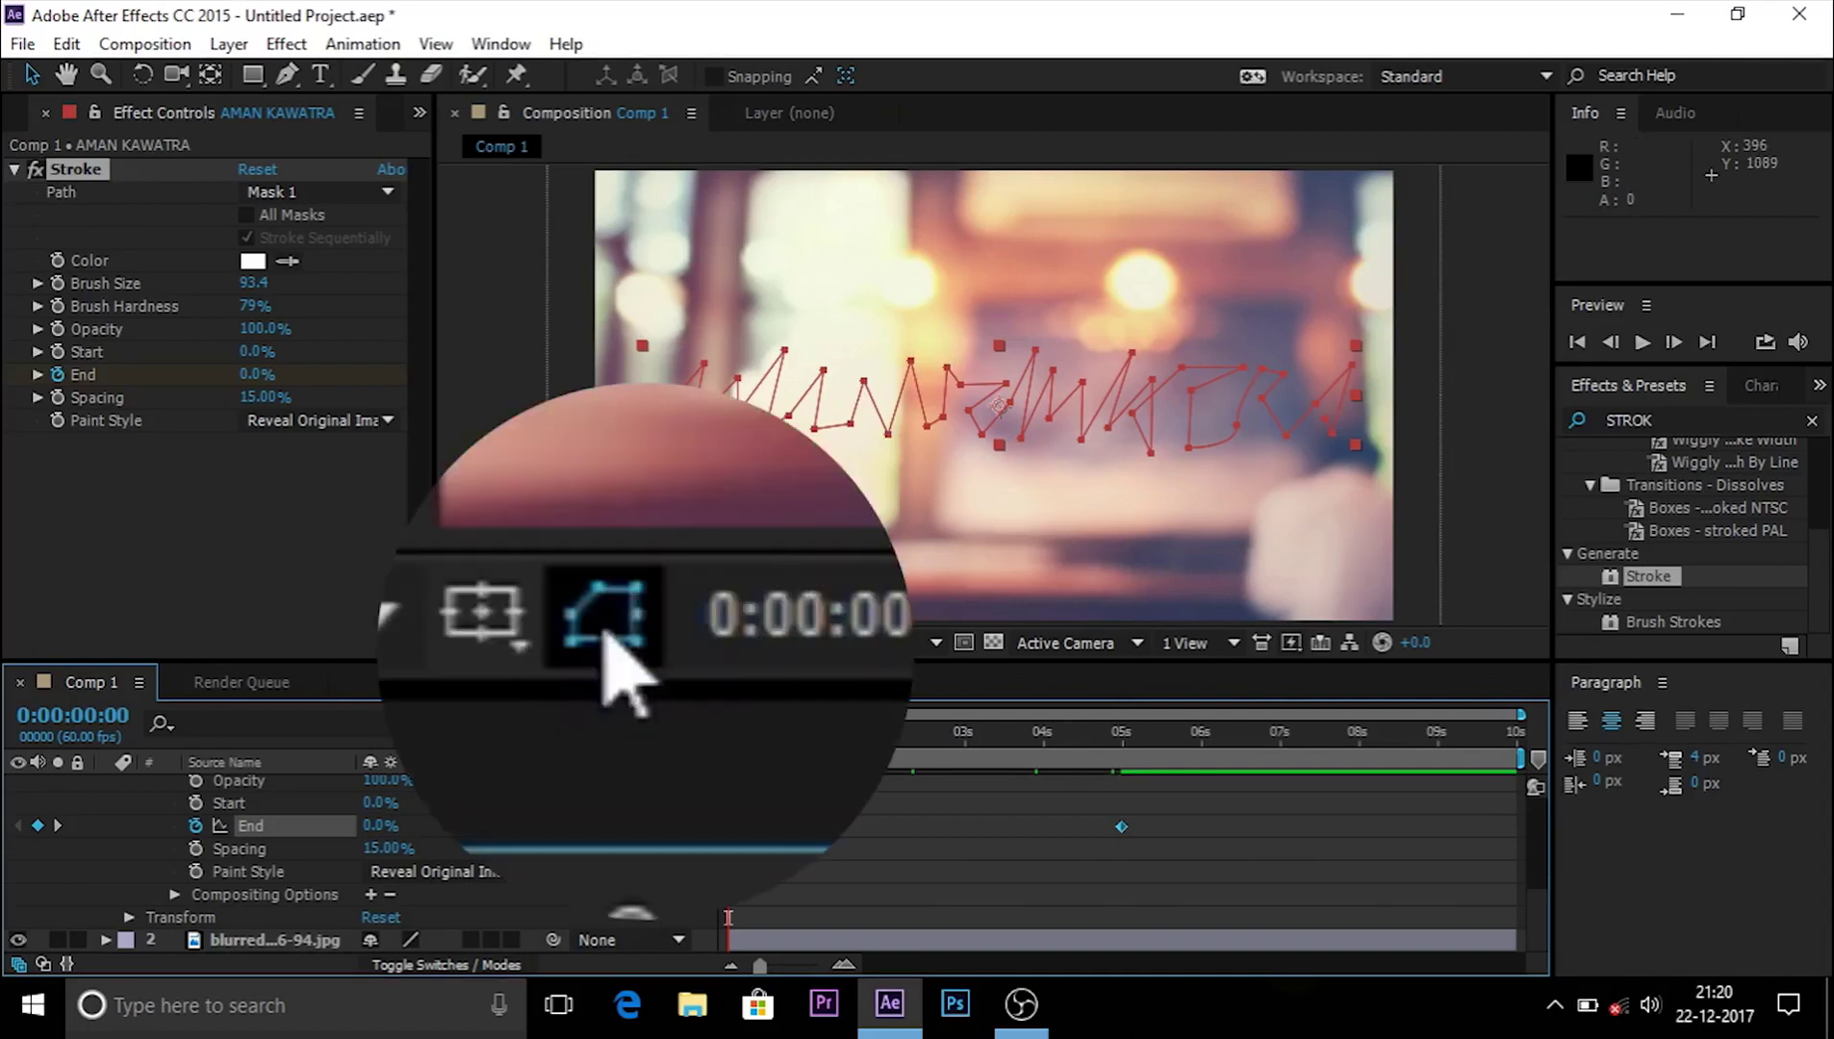
# Step: Hide the mask paths and RAM-preview the name writing on from the left
pyautogui.click(634, 642)
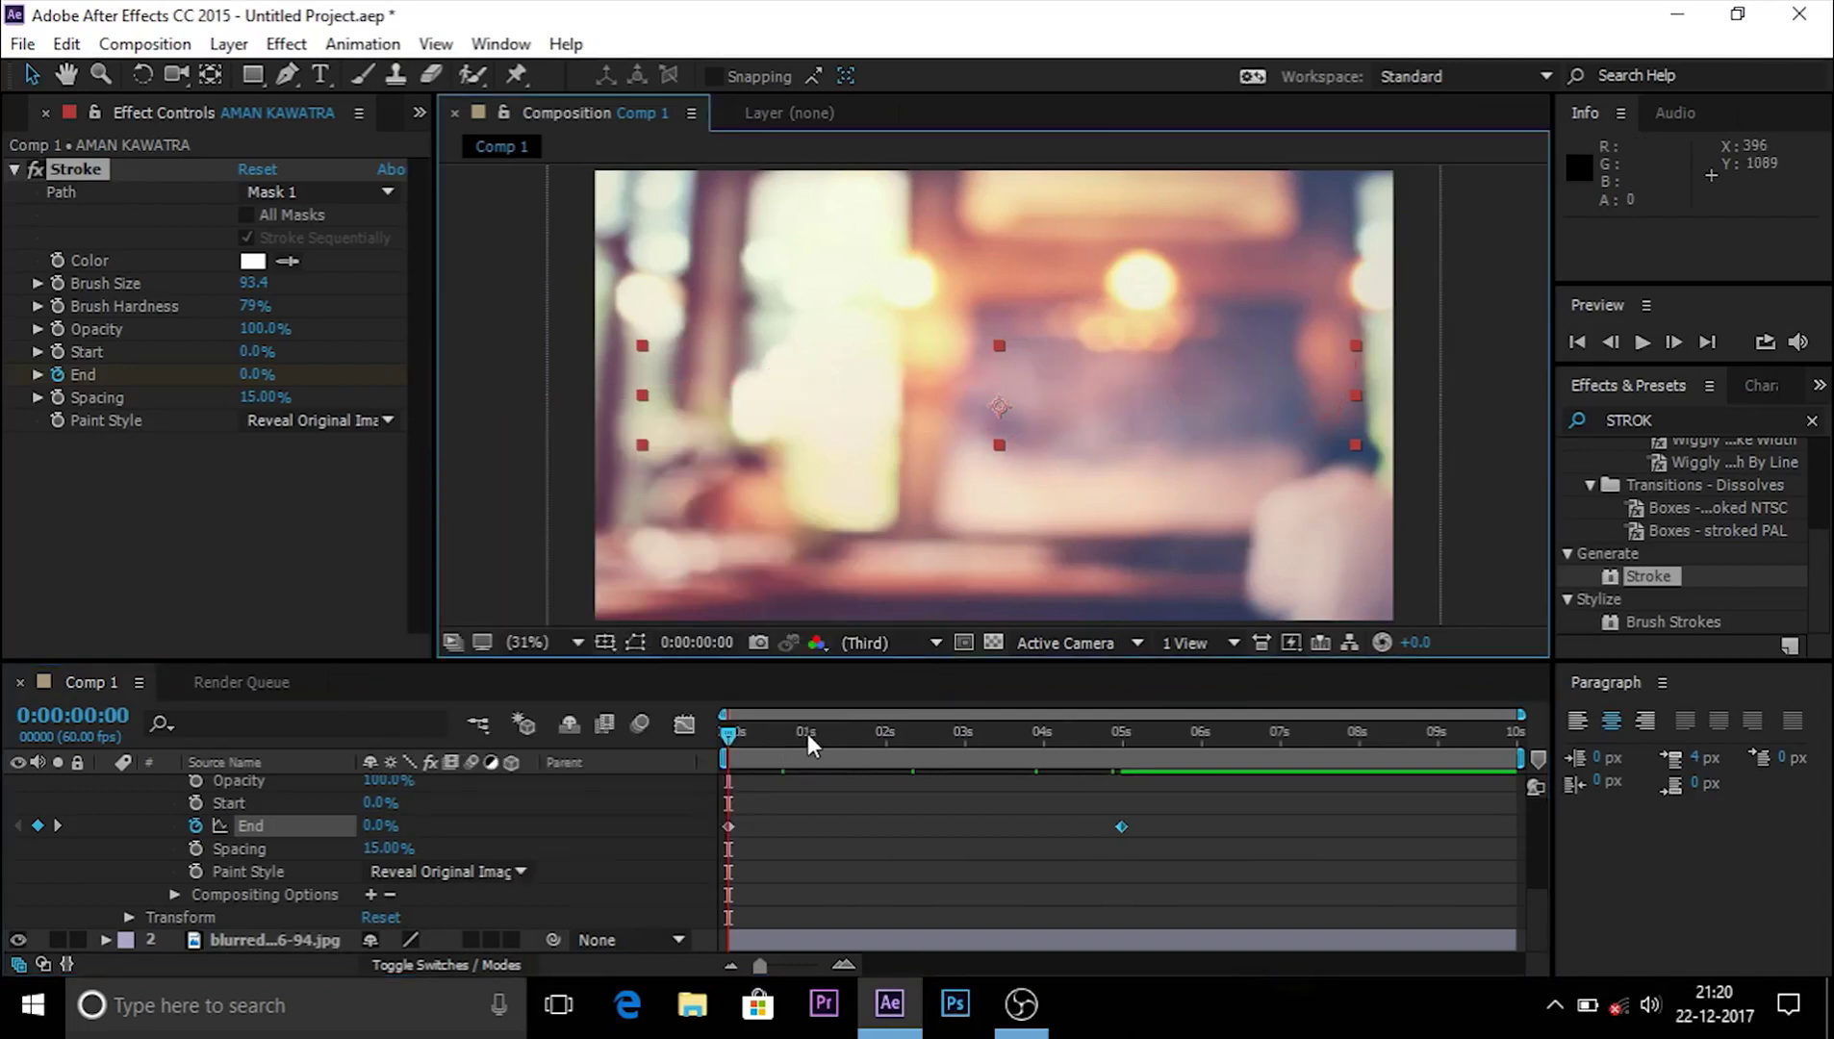
pyautogui.press('space')
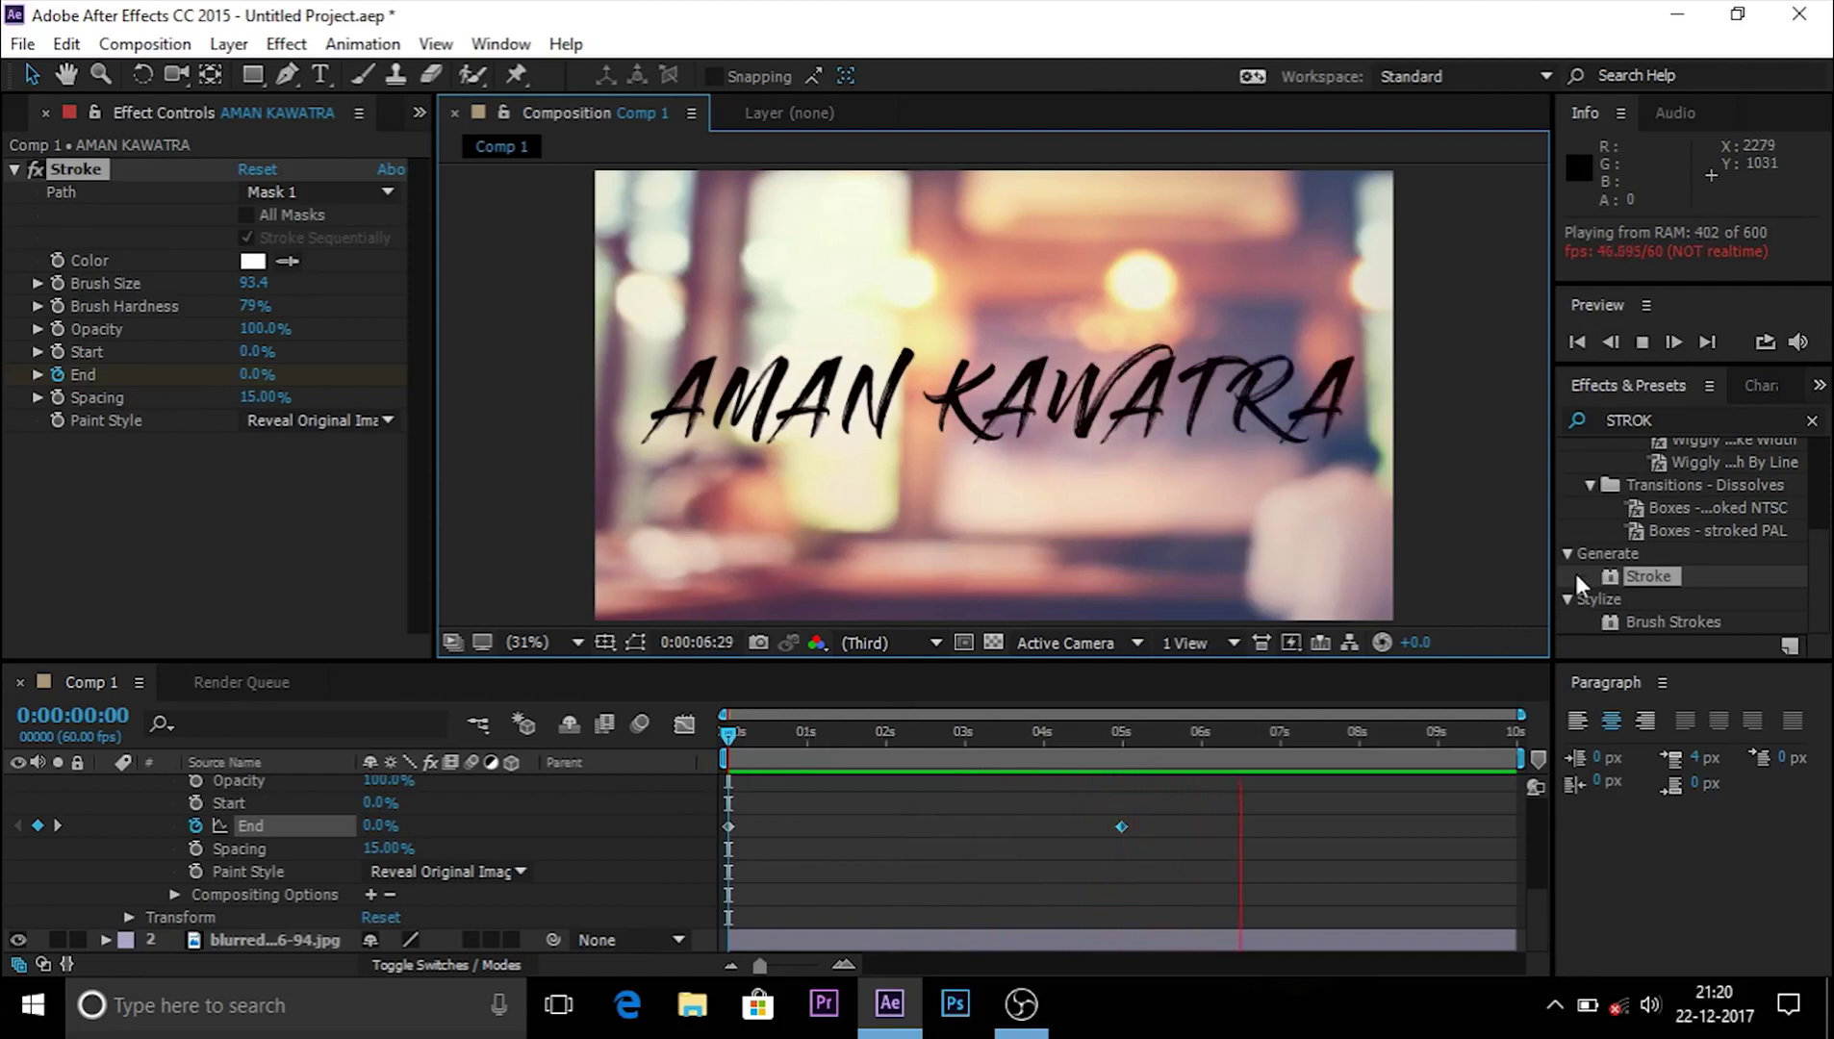
pyautogui.click(1642, 343)
# Step: Apply Easy Ease to both Stroke End keyframes, return to 0s and collapse the layer
pyautogui.moveTo(1208, 861); pyautogui.dragTo(616, 786)
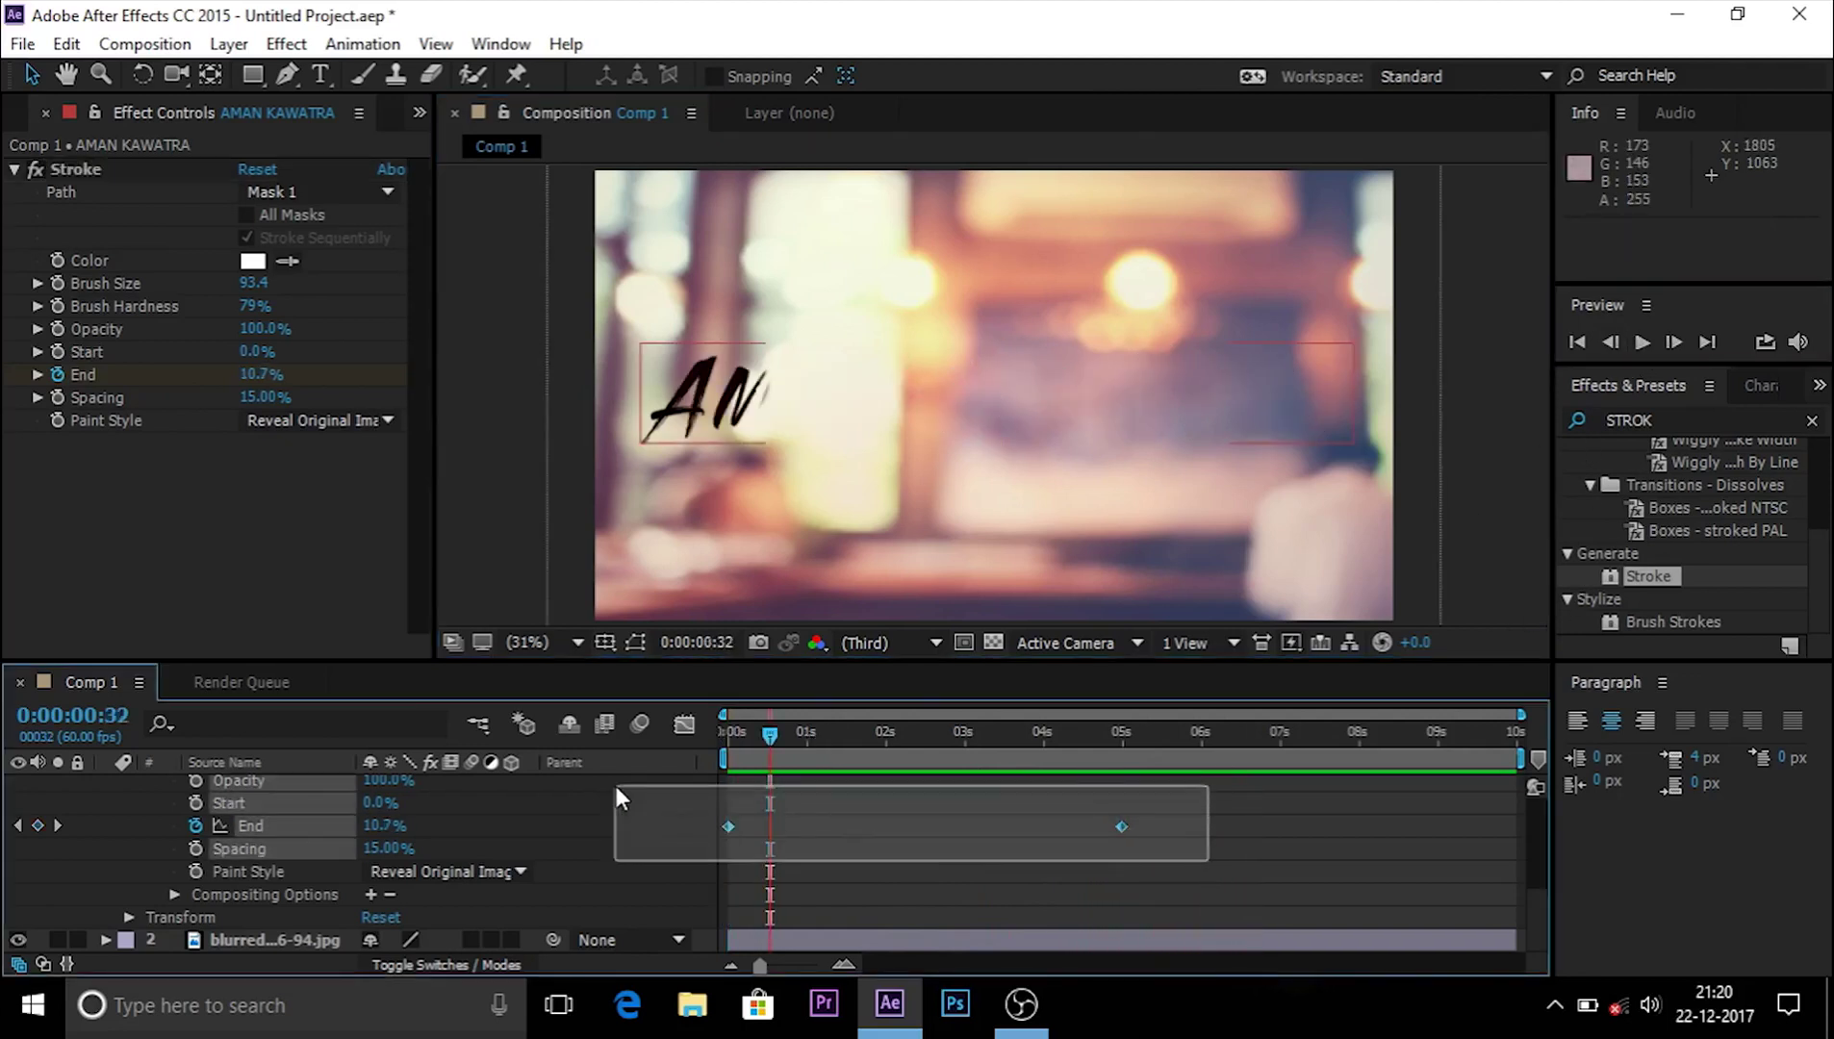
pyautogui.rightClick(1122, 826)
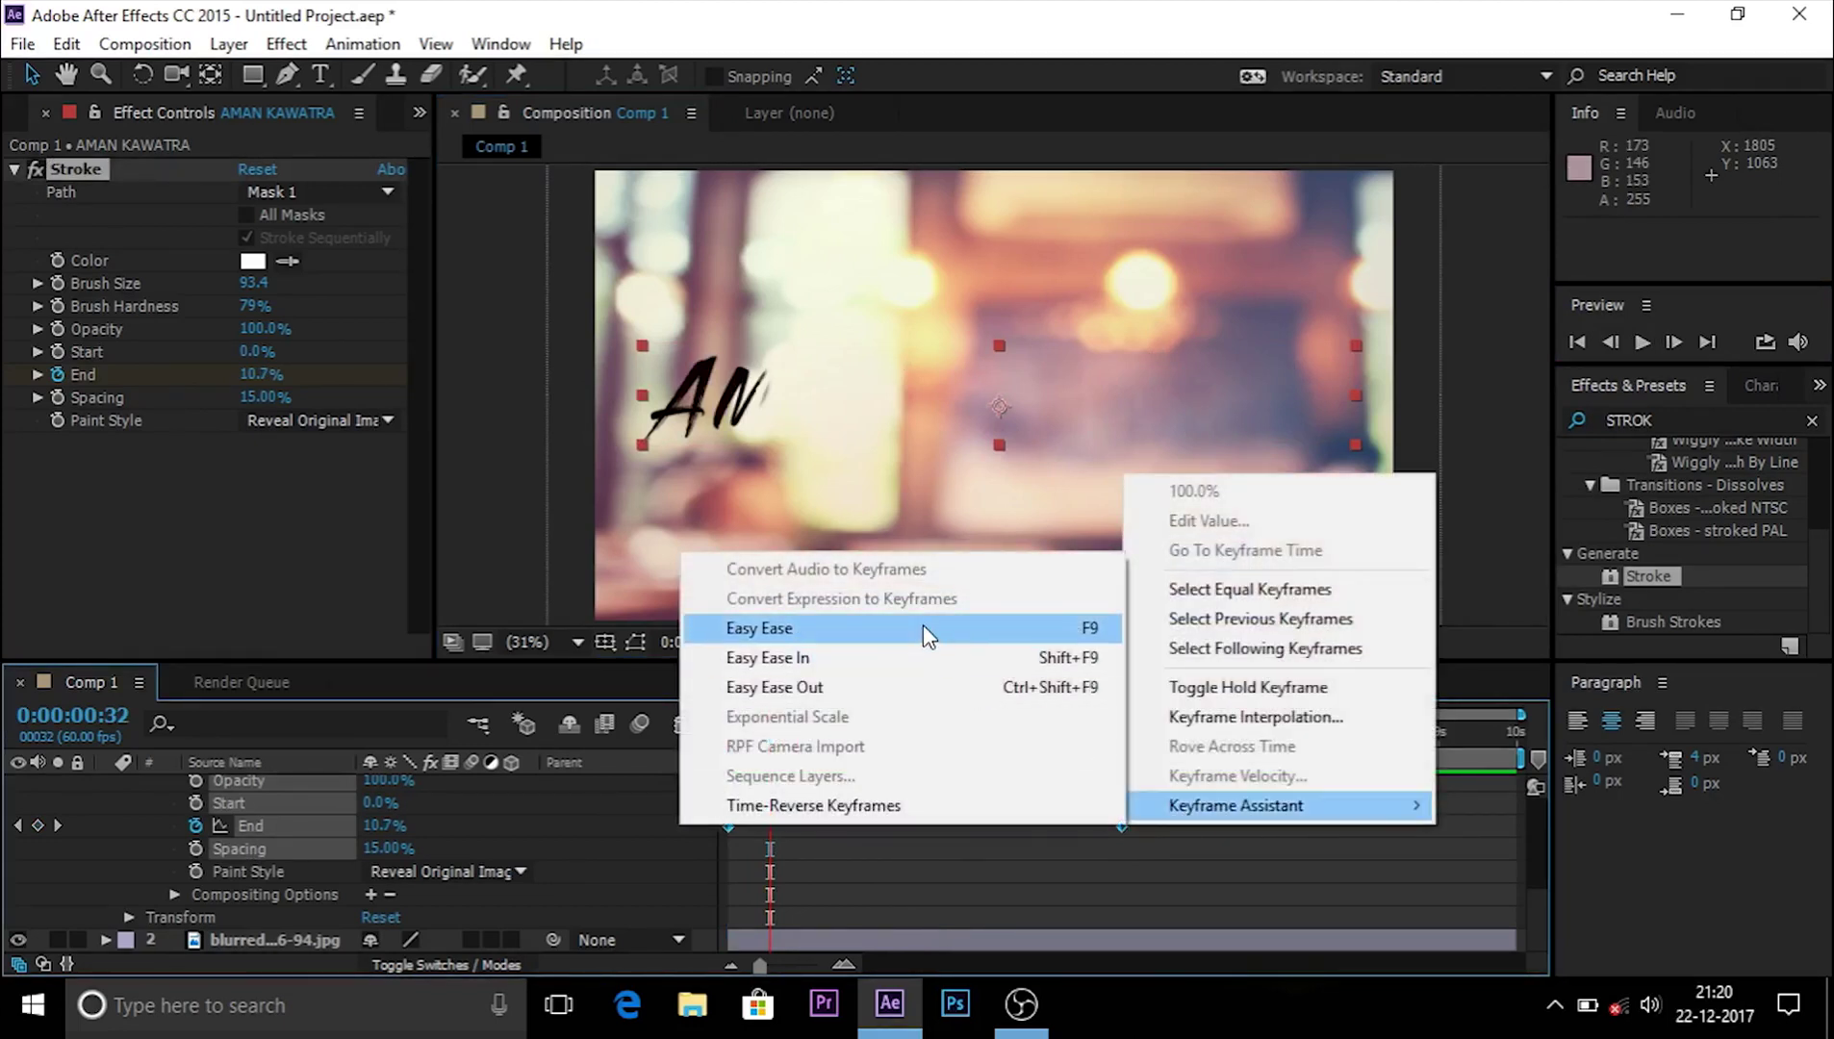
pyautogui.click(923, 627)
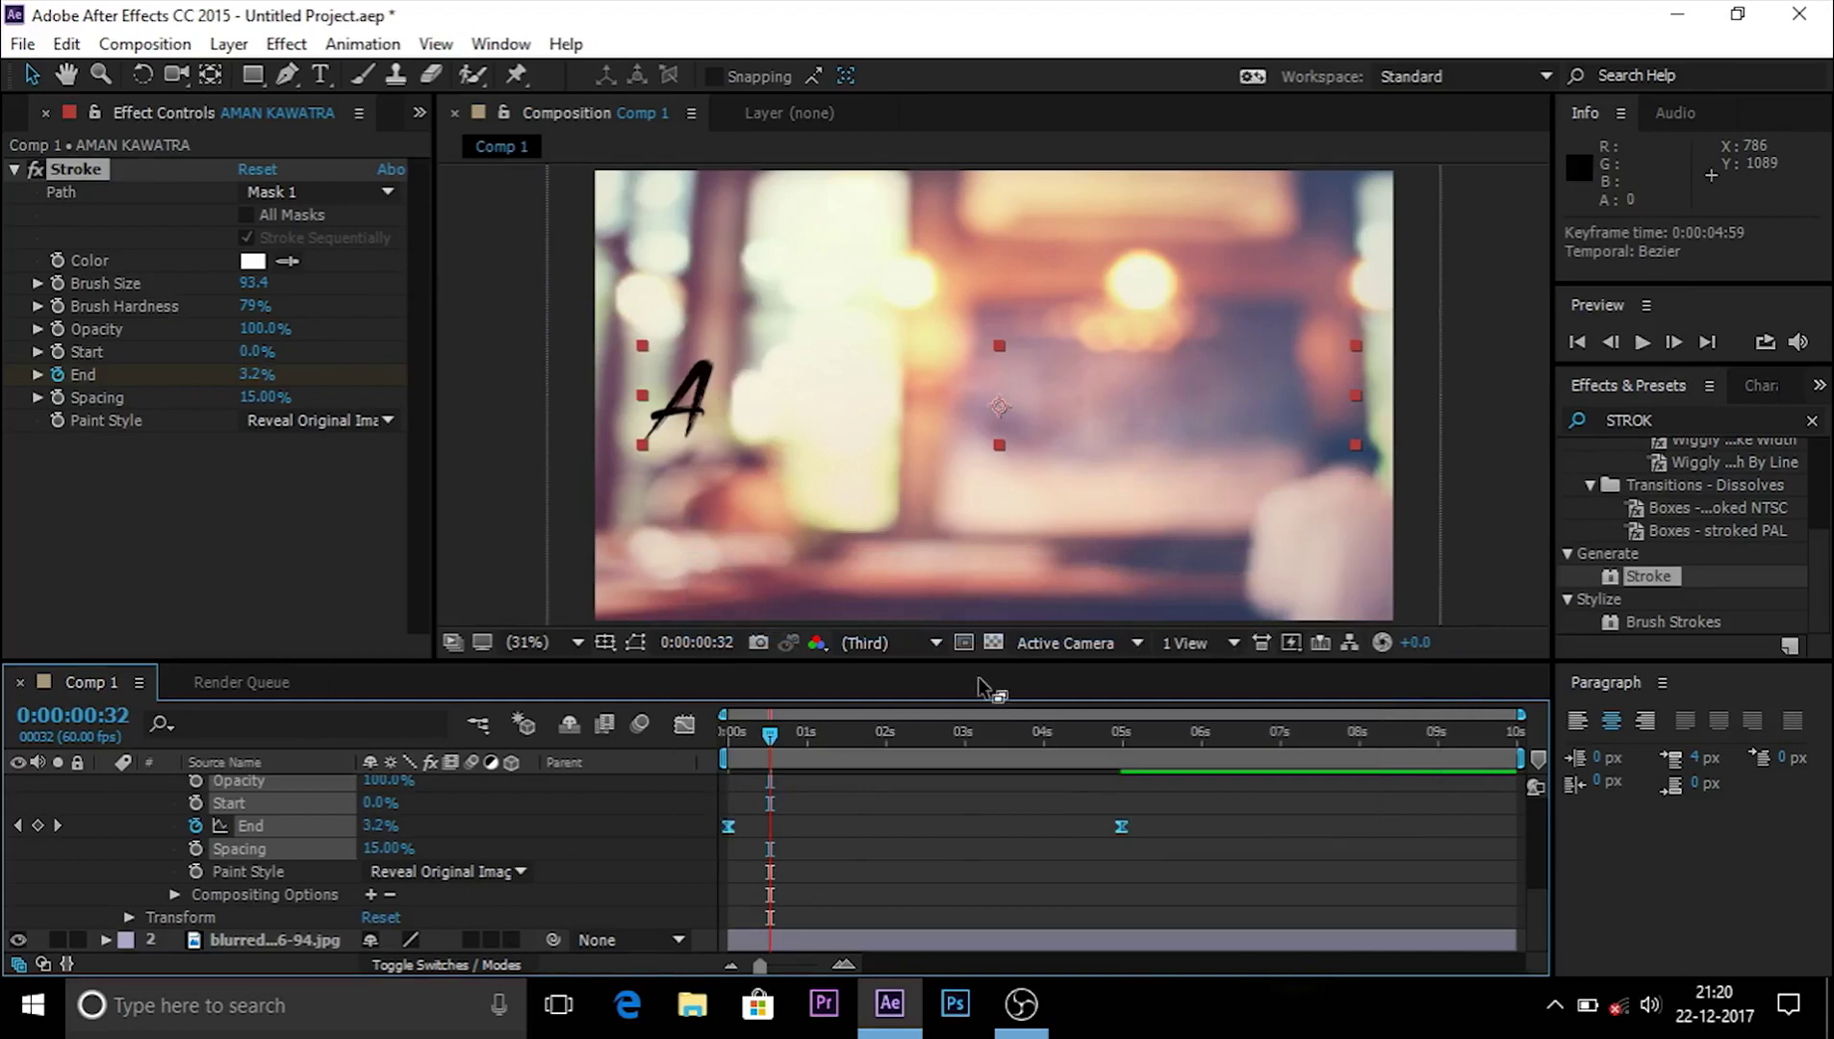
pyautogui.moveTo(782, 733); pyautogui.dragTo(675, 739)
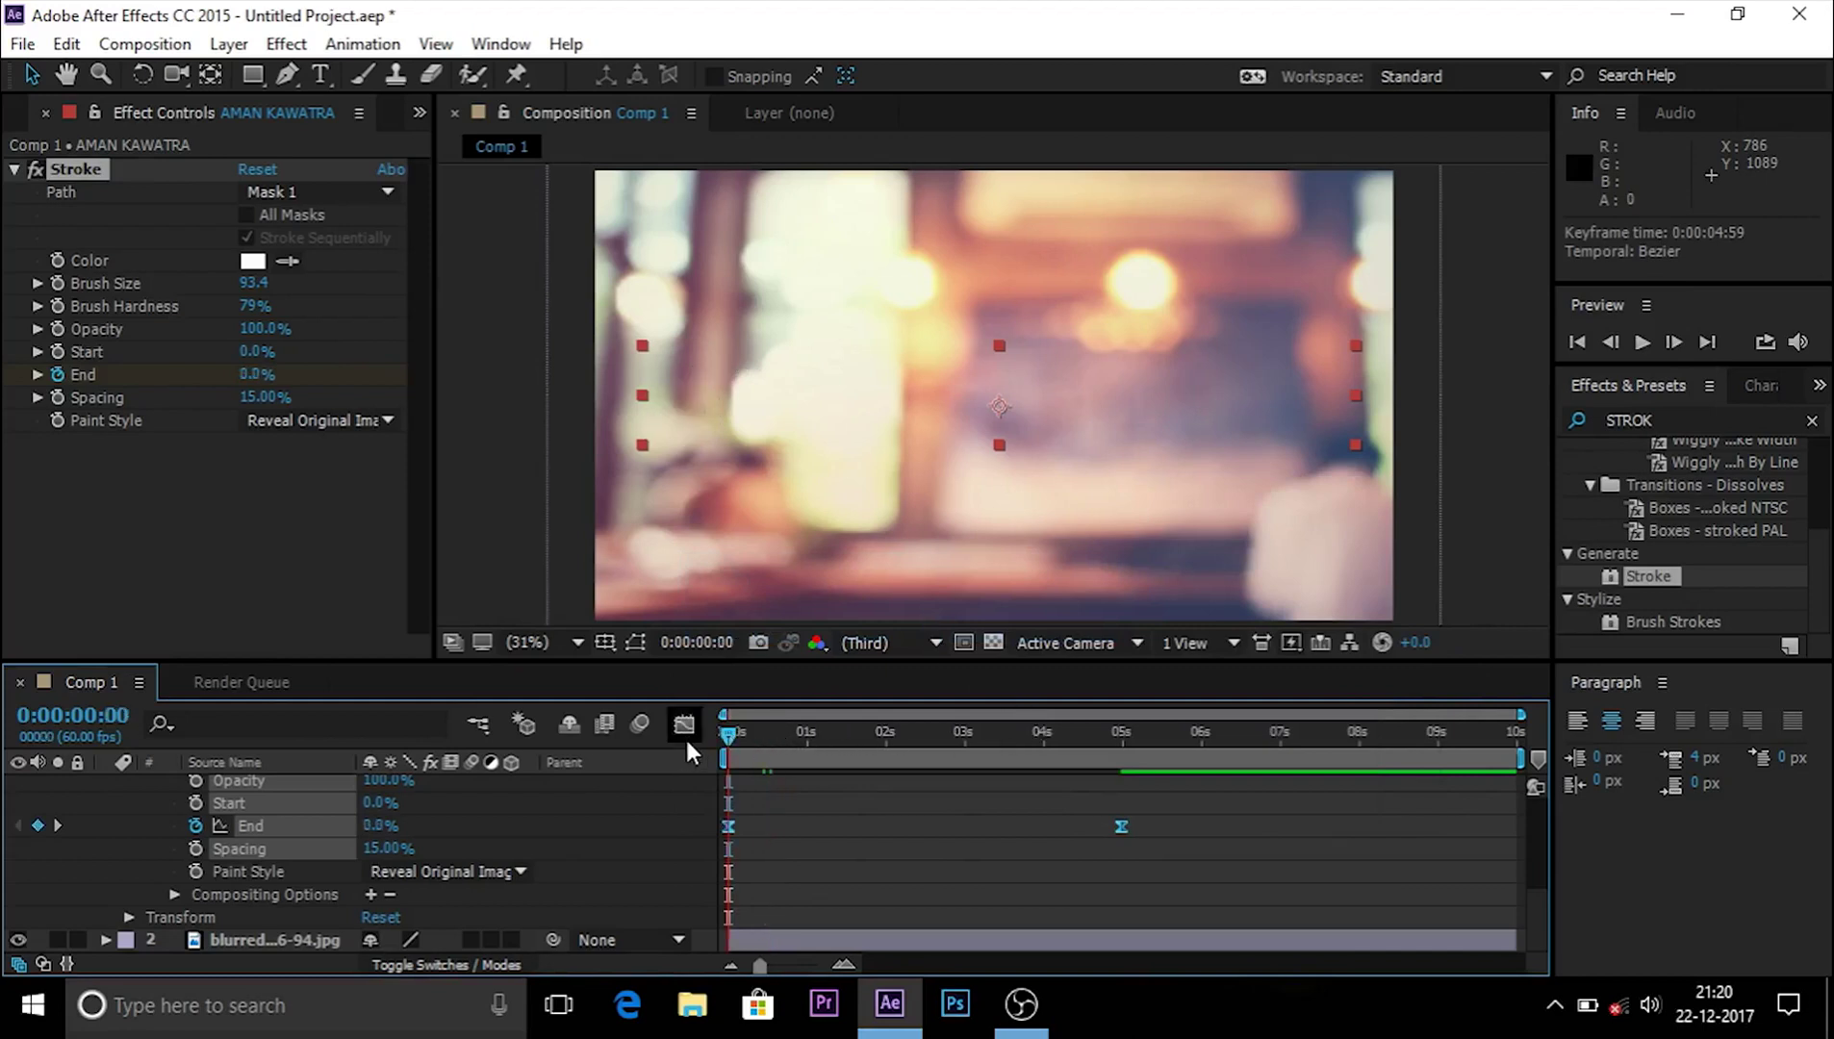
pyautogui.scroll(5, 128, 882)
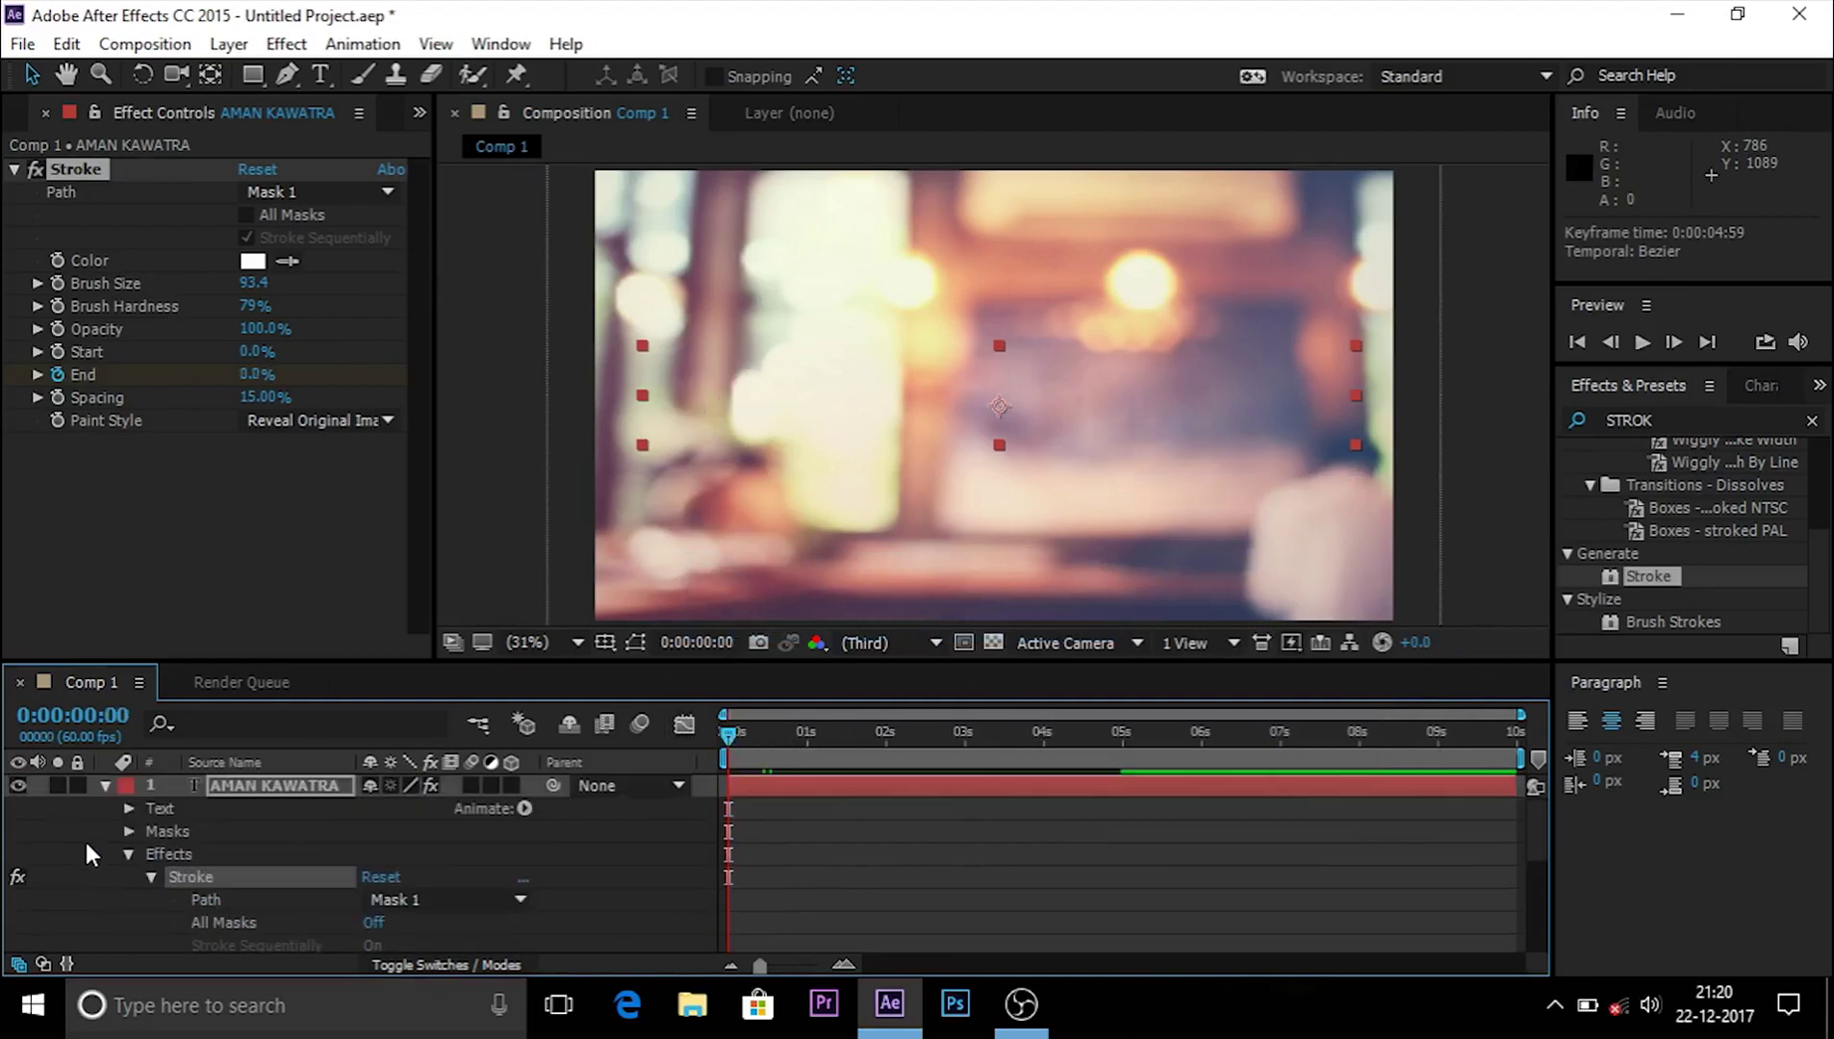
pyautogui.click(104, 785)
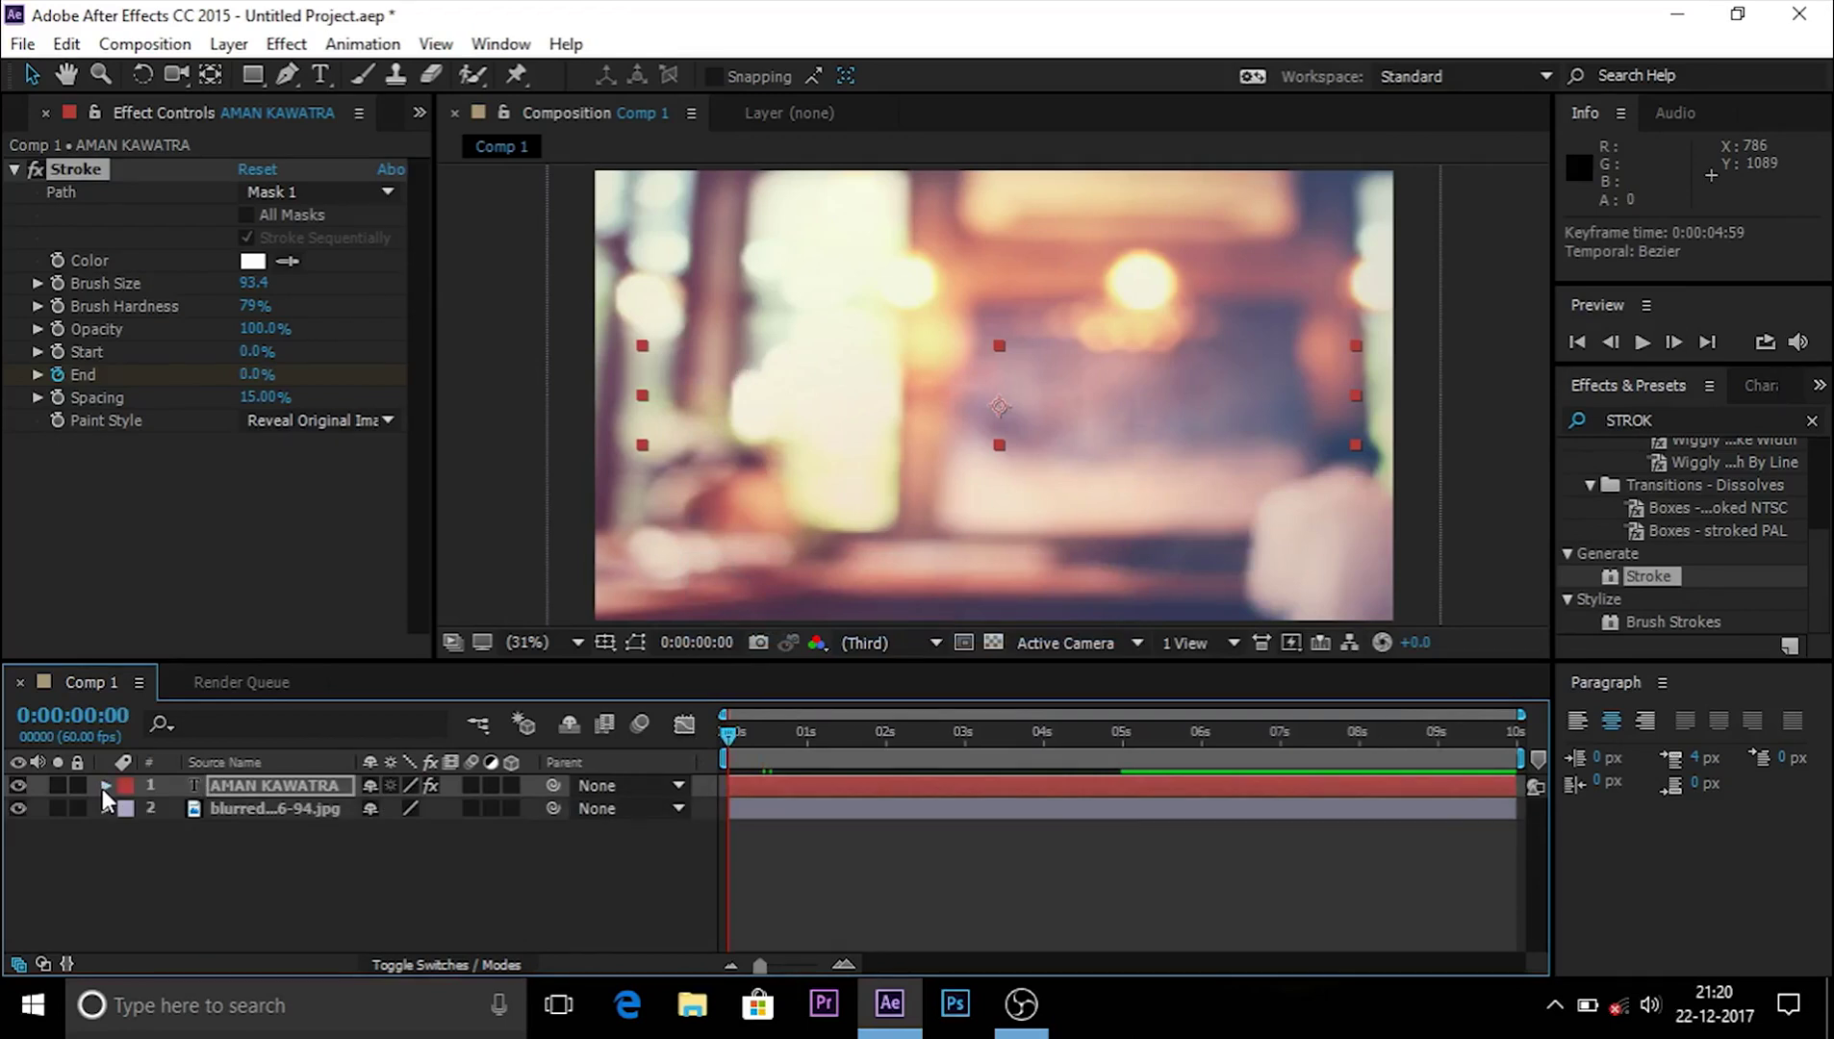
# Step: Play, stop and replay the RAM preview of the eased write-on animation
pyautogui.press('space')
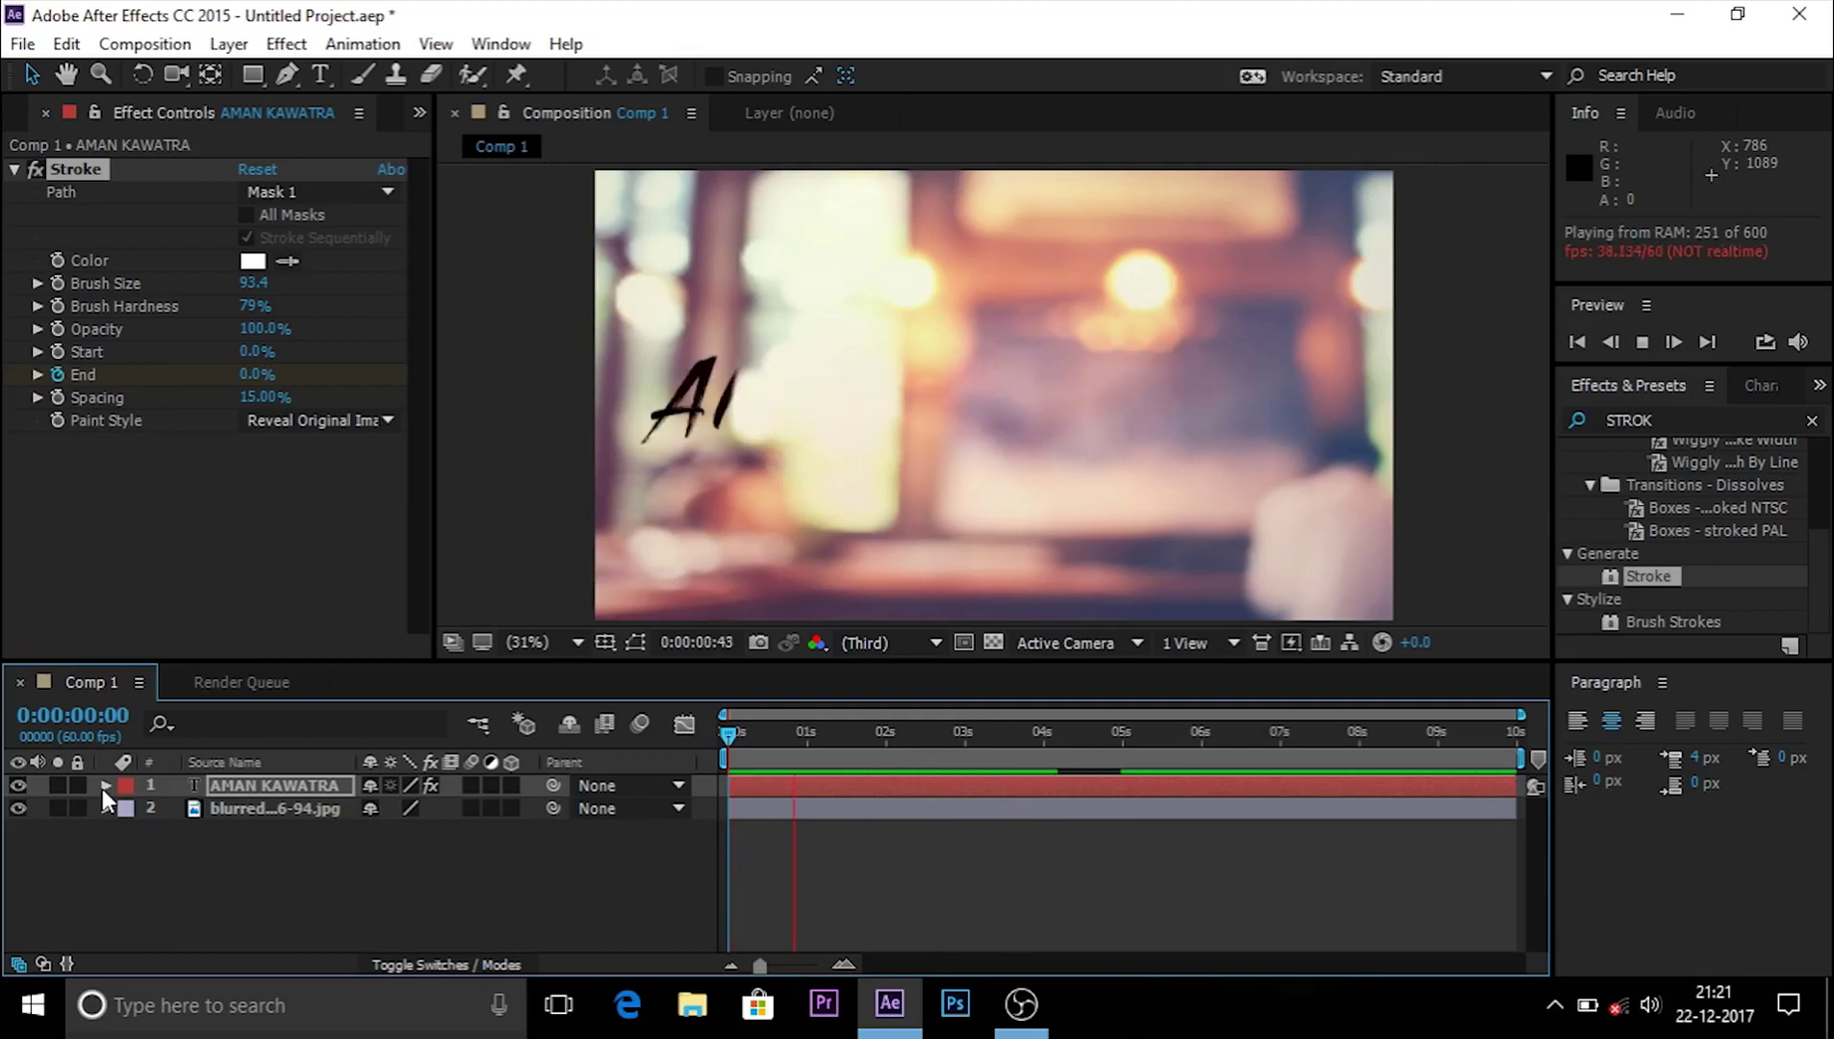
pyautogui.press('space')
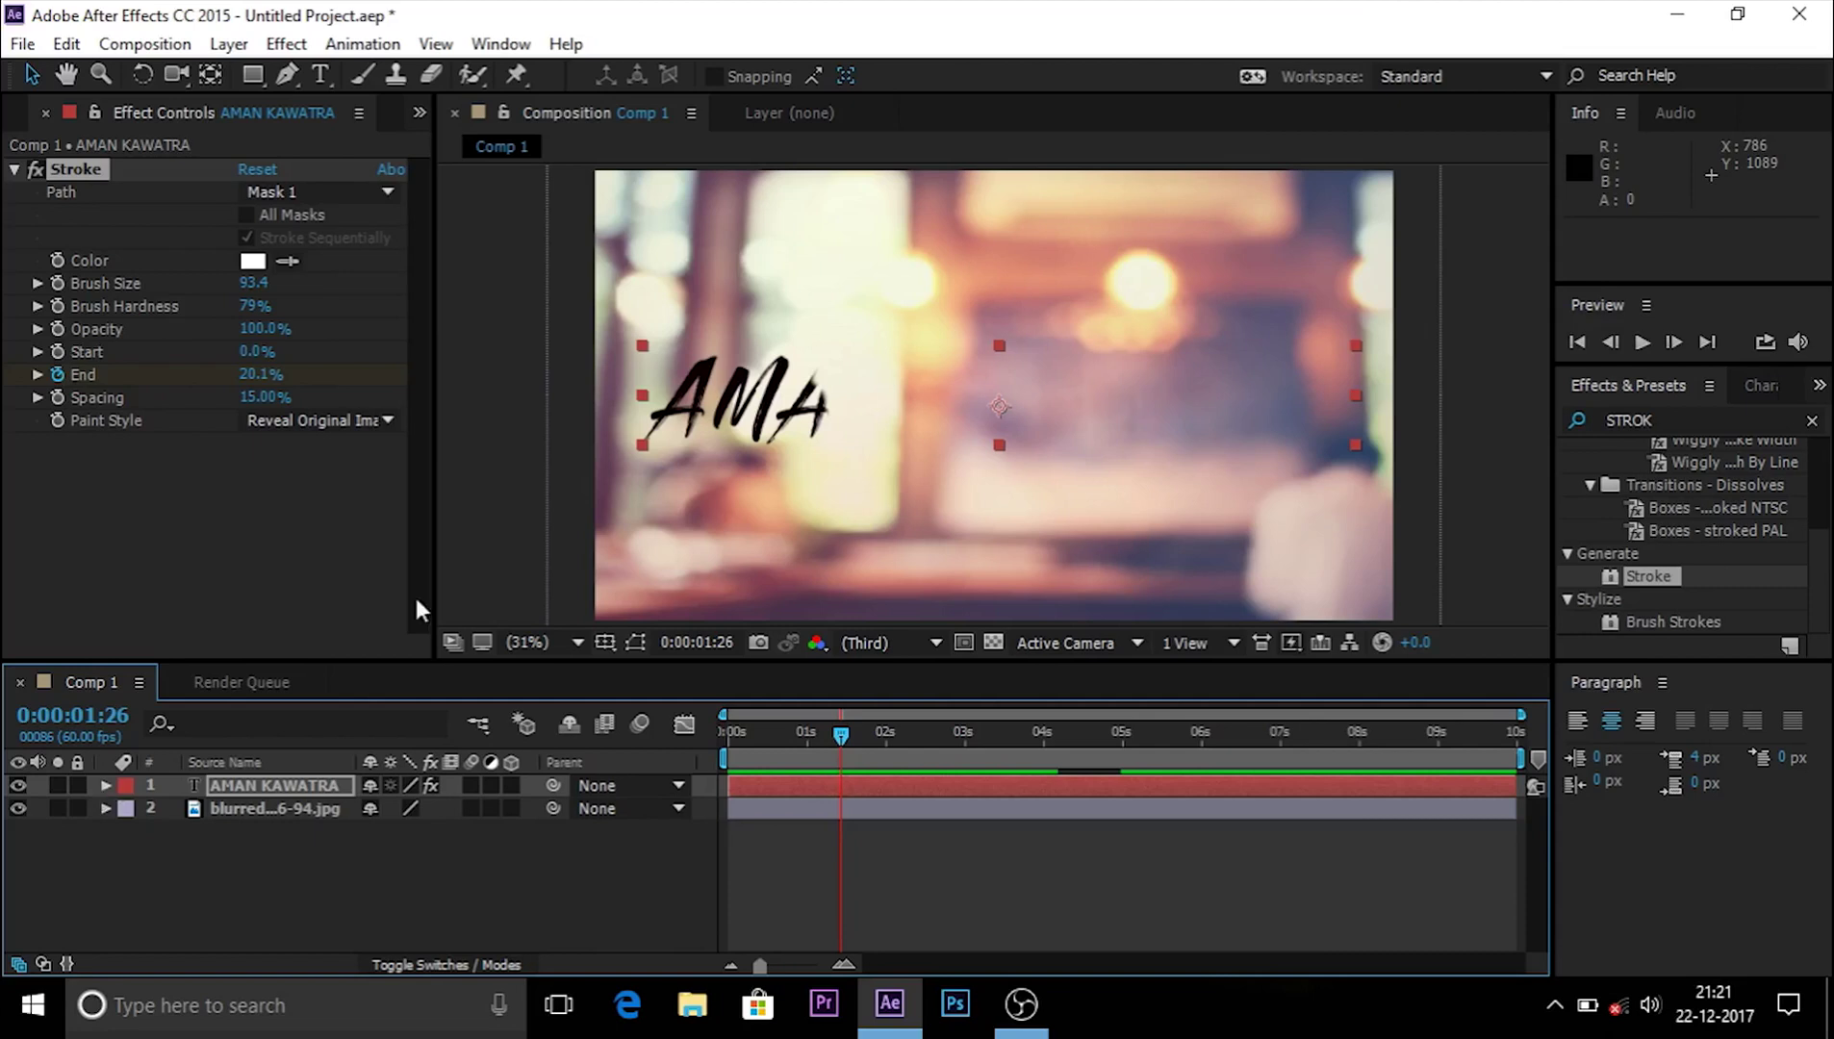
pyautogui.click(1642, 341)
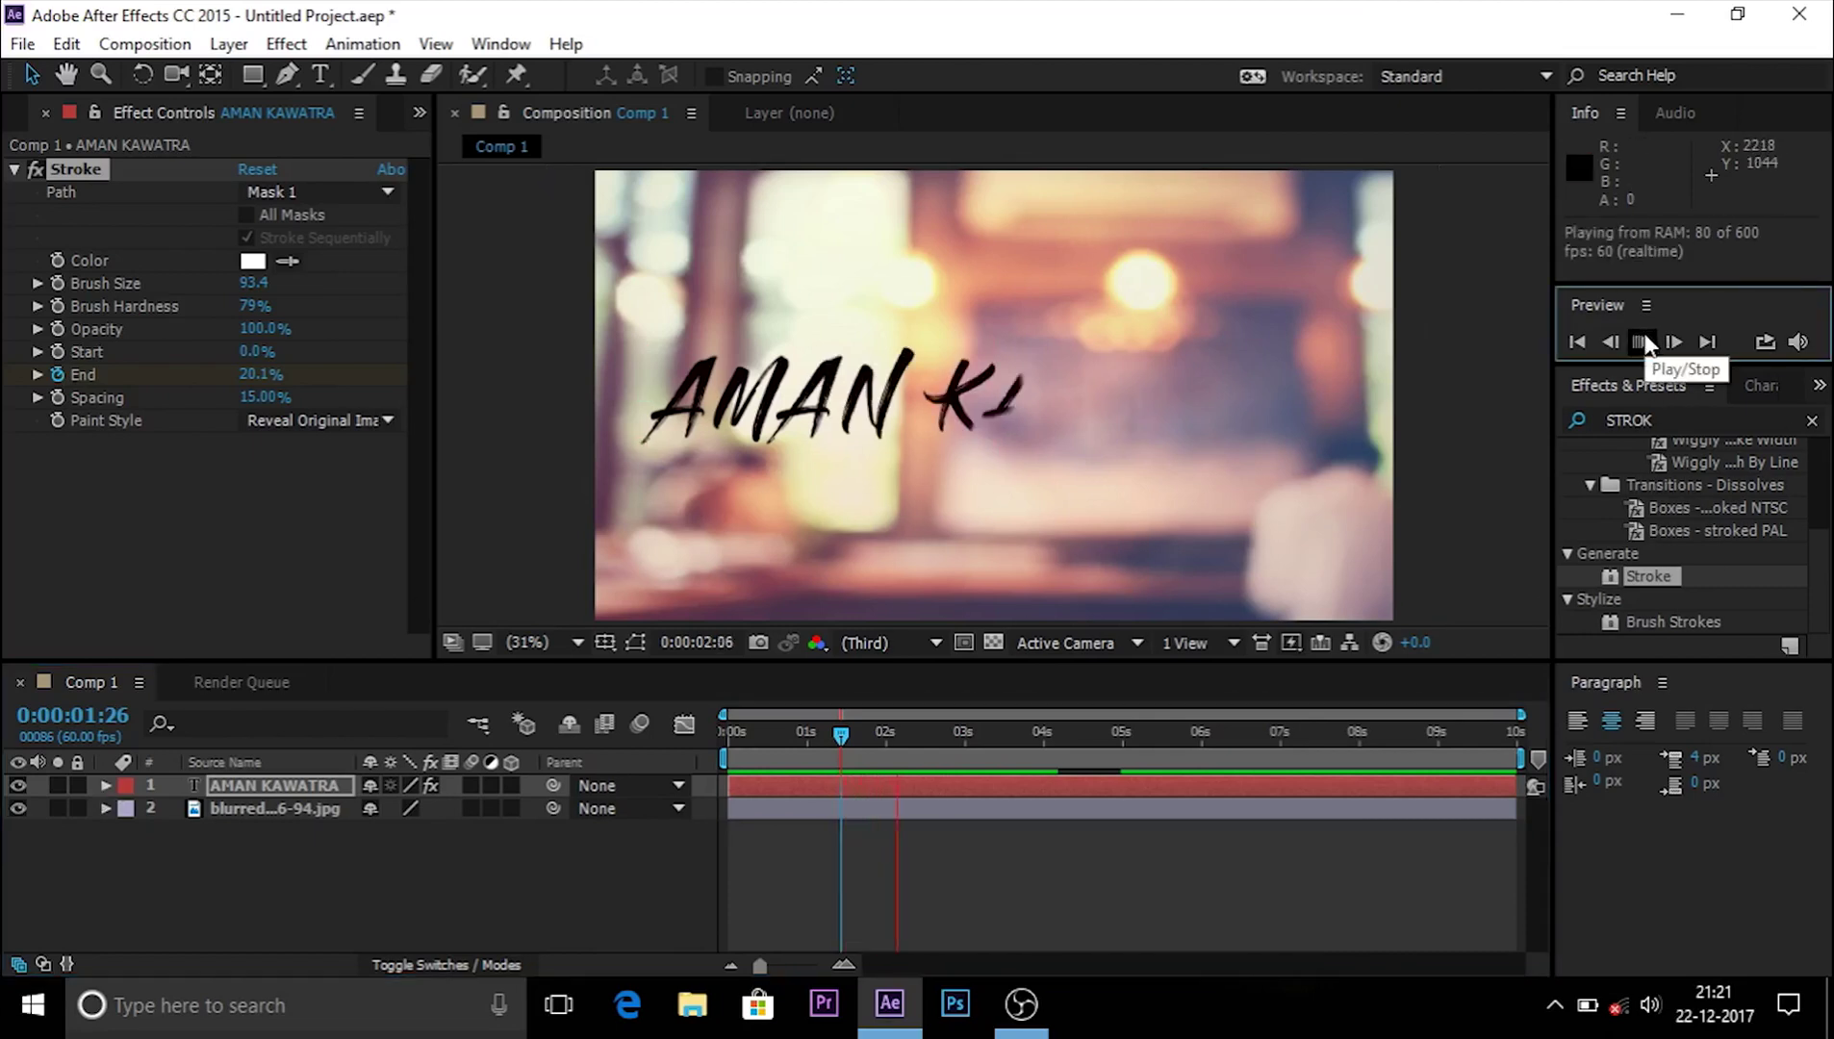